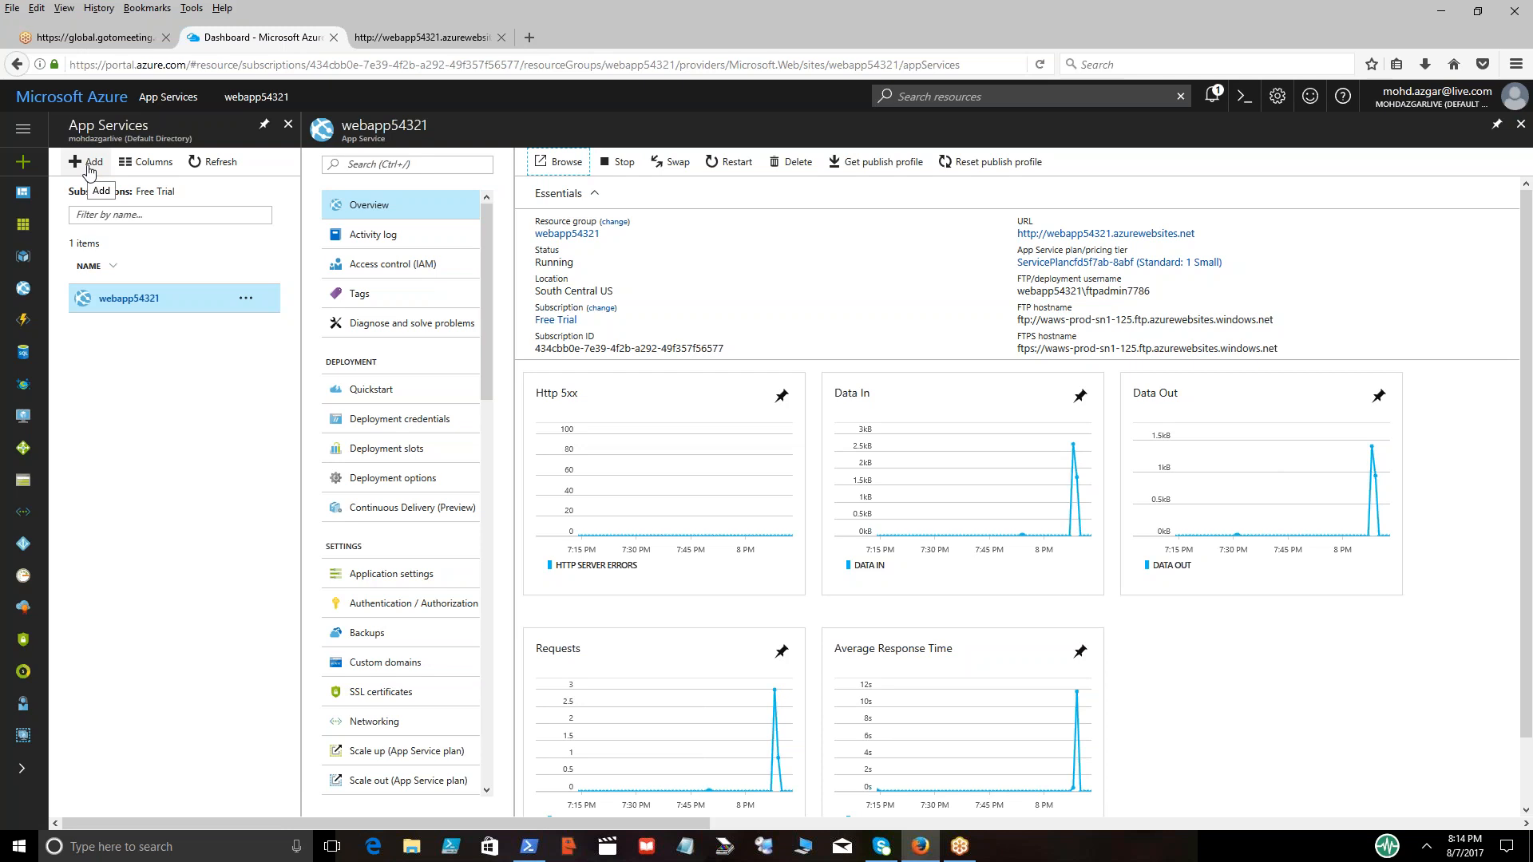
Start creating a new Microsoft Web App from the Web + Mobile marketplace listing
click(90, 171)
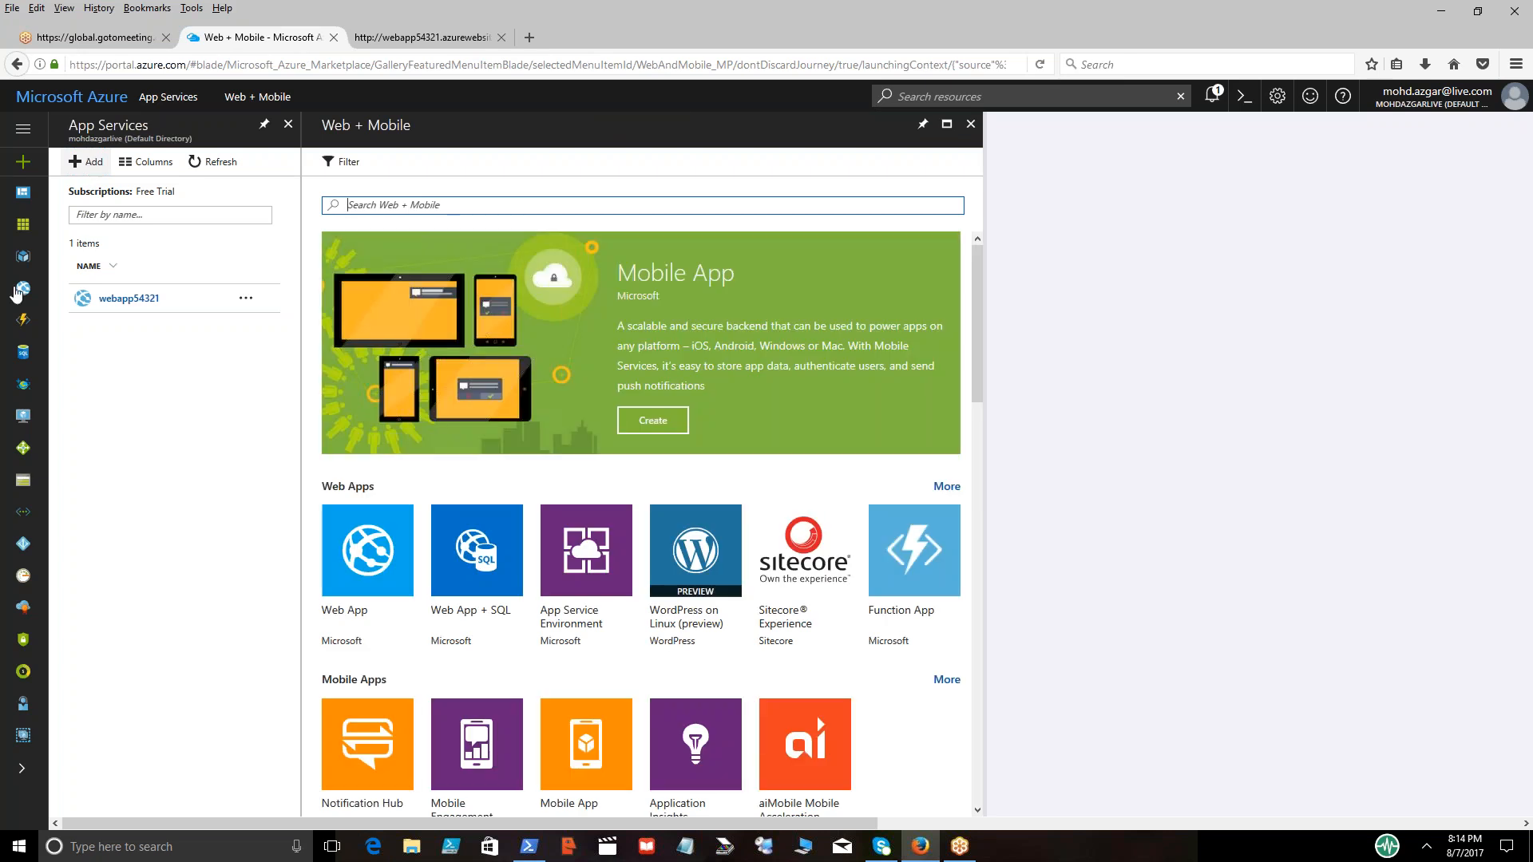
click(361, 559)
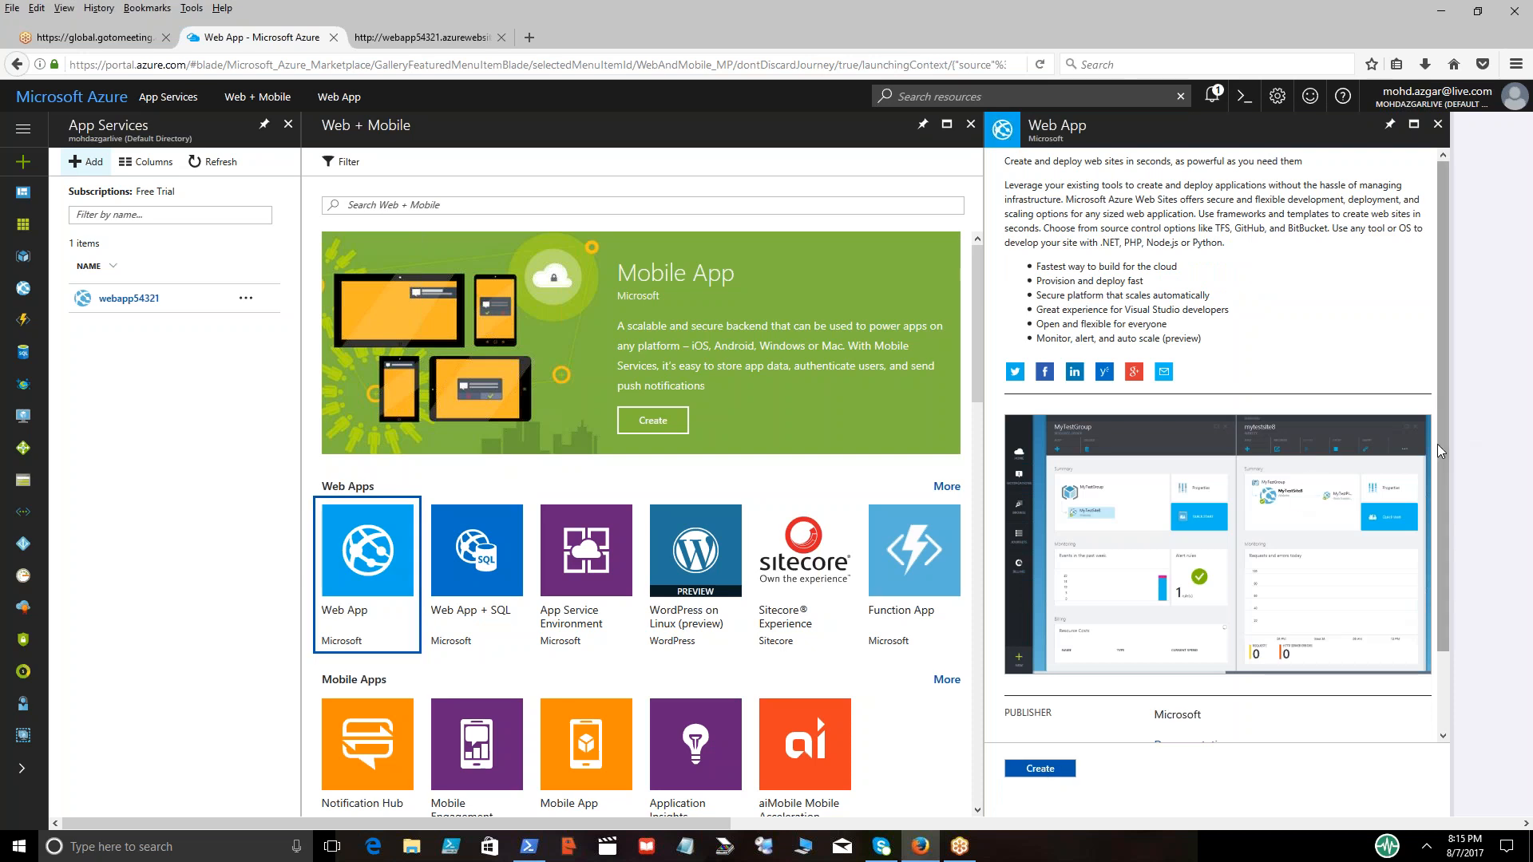
scroll(1444, 472, down, 2)
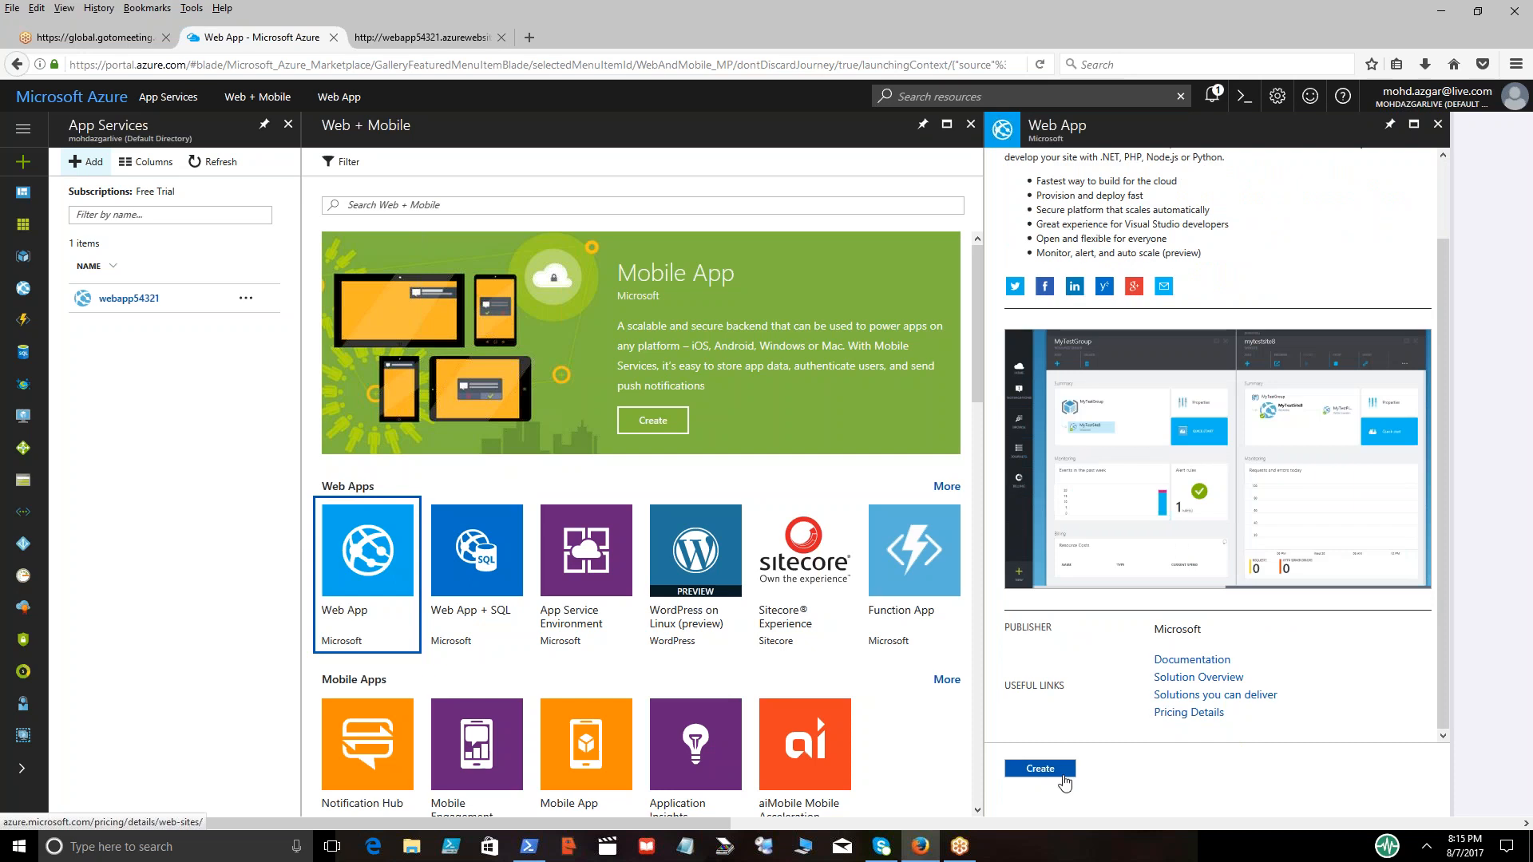
click(1041, 769)
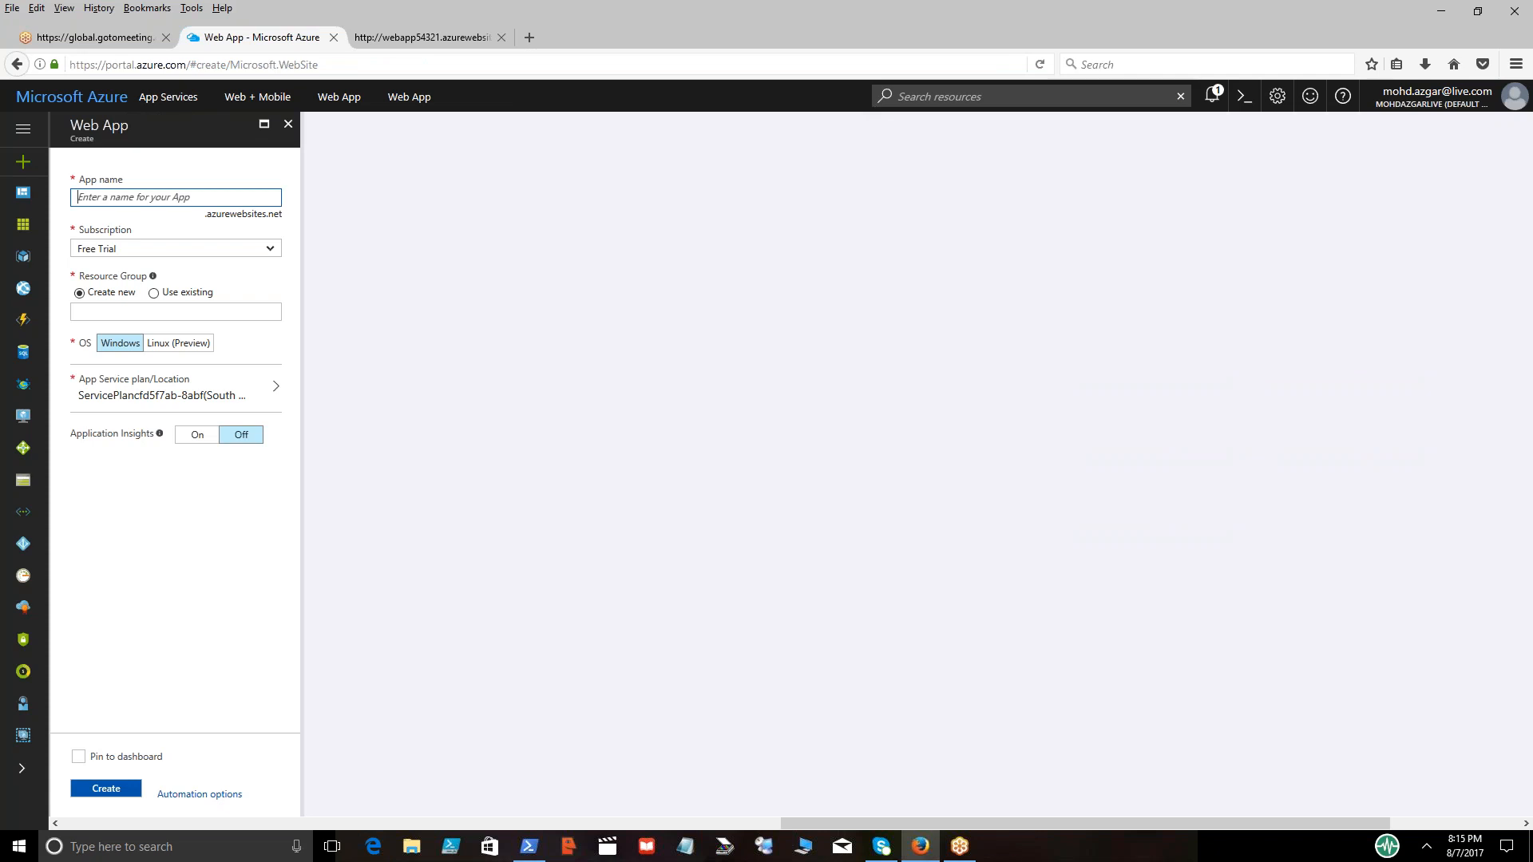
Name the web app parallelapp and create it on the existing App Service plan
text(parallel)
key(BackSpace)
text(app)
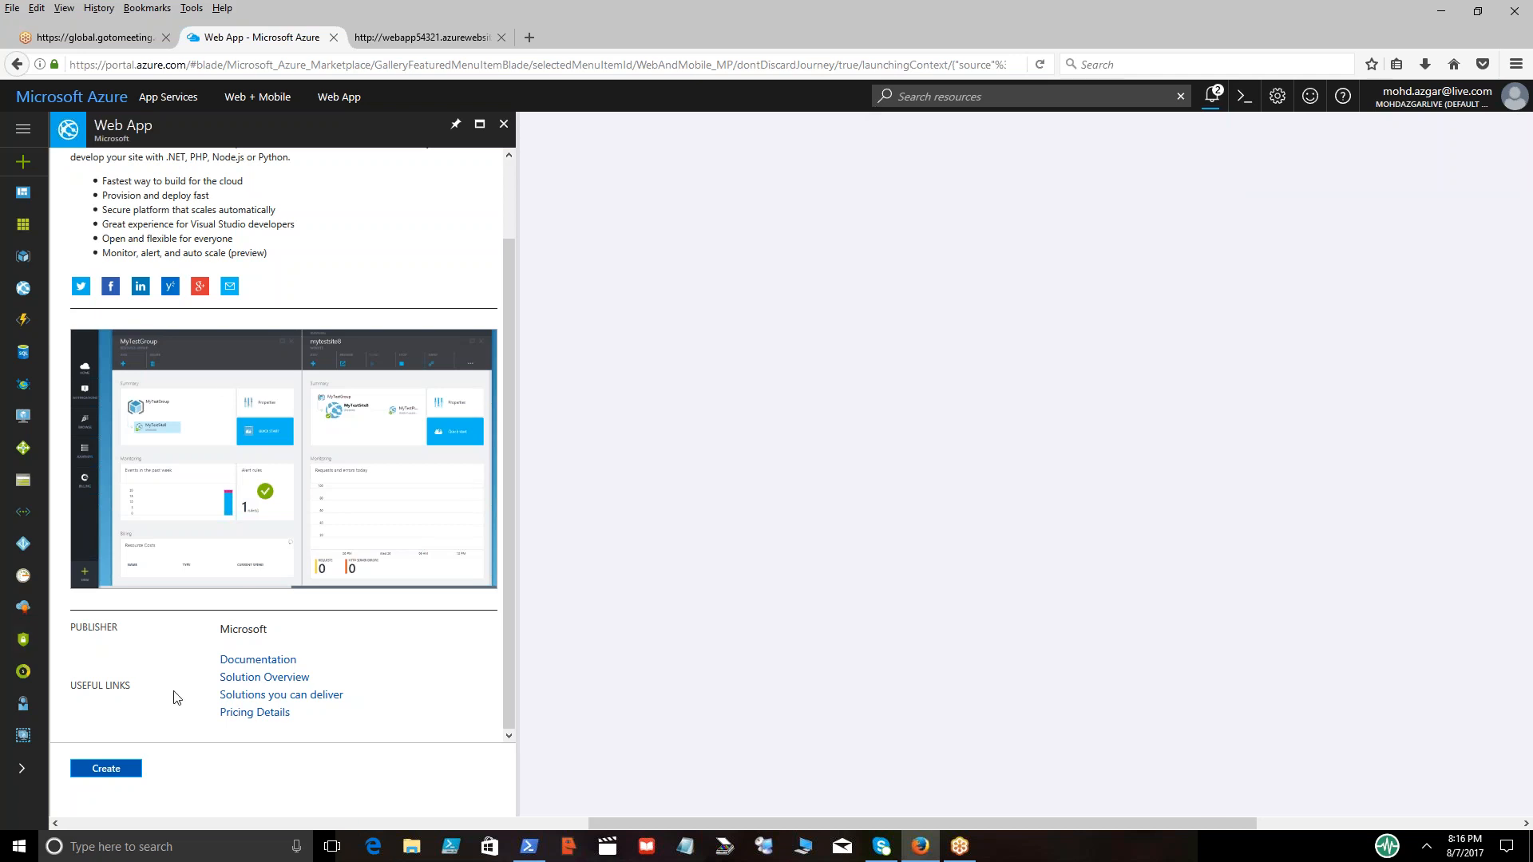
Start another web app named parallelwebapp with a new resource group of the same name
click(99, 773)
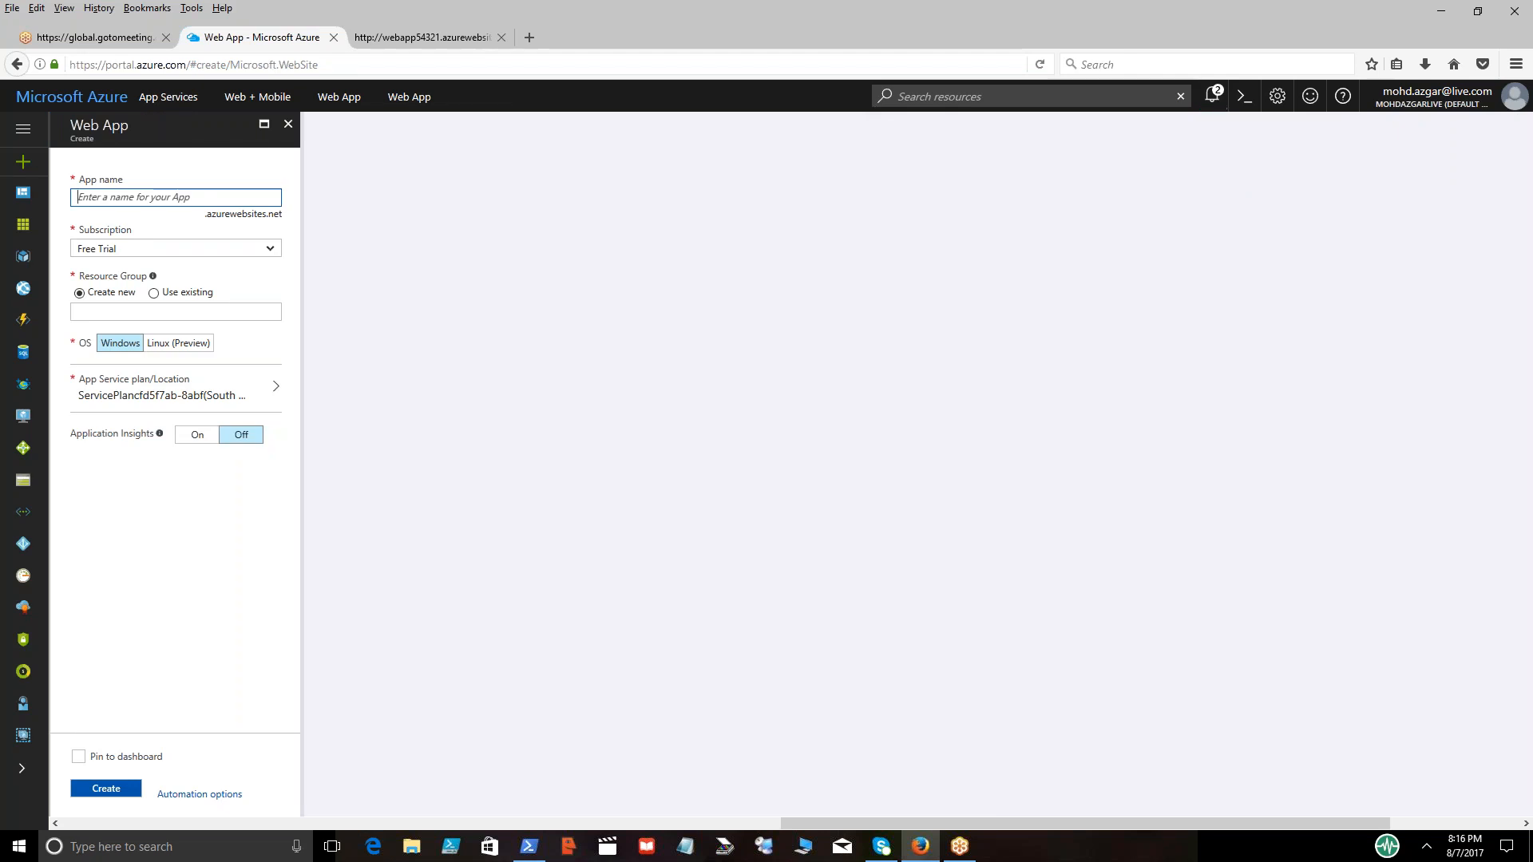
text(parallelwebapp)
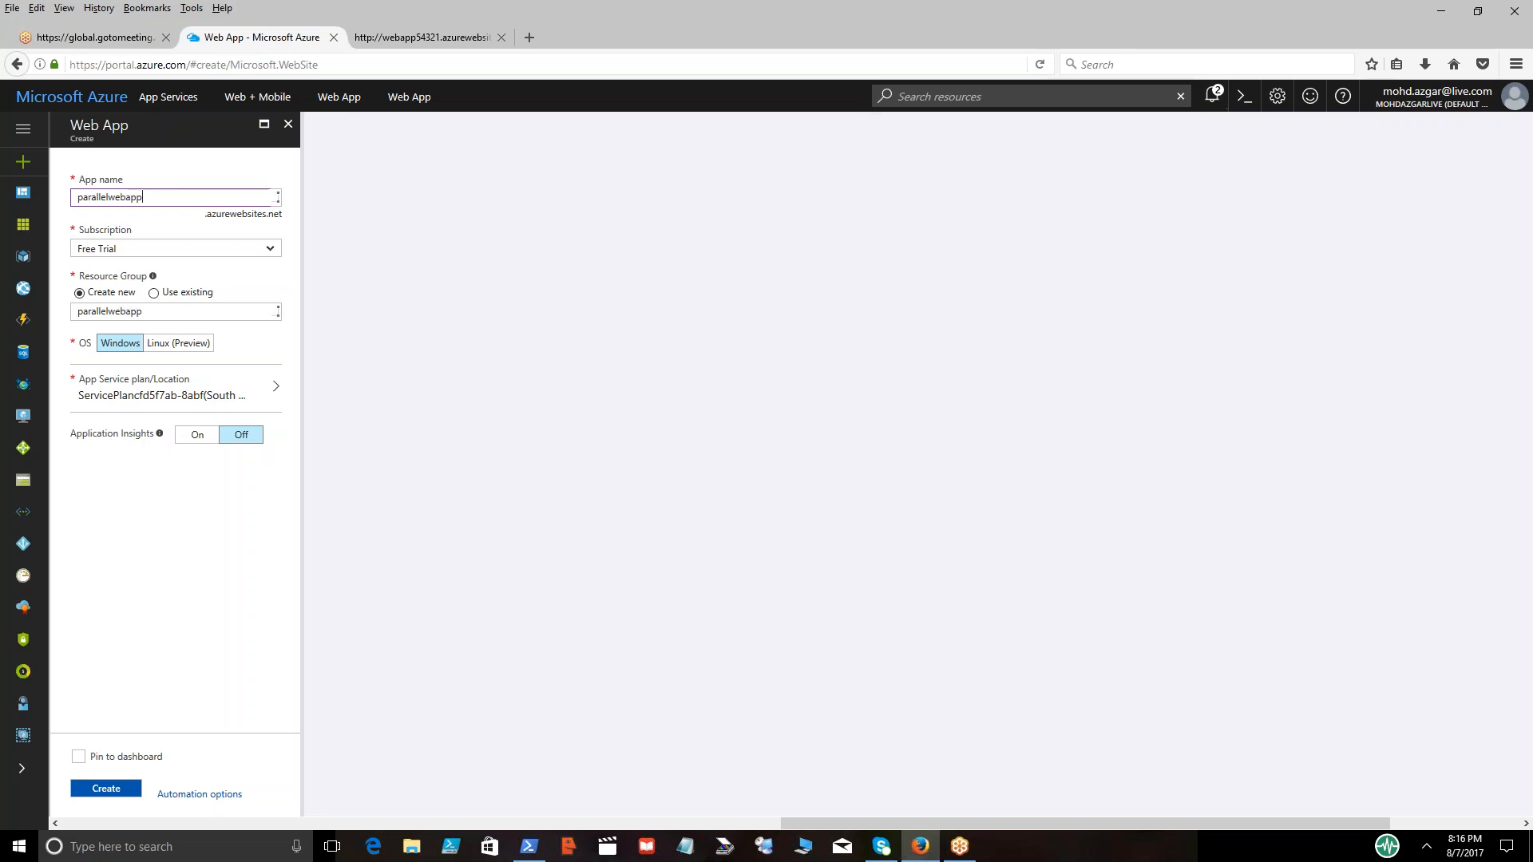
key(Tab)
key(Tab)
key(Tab)
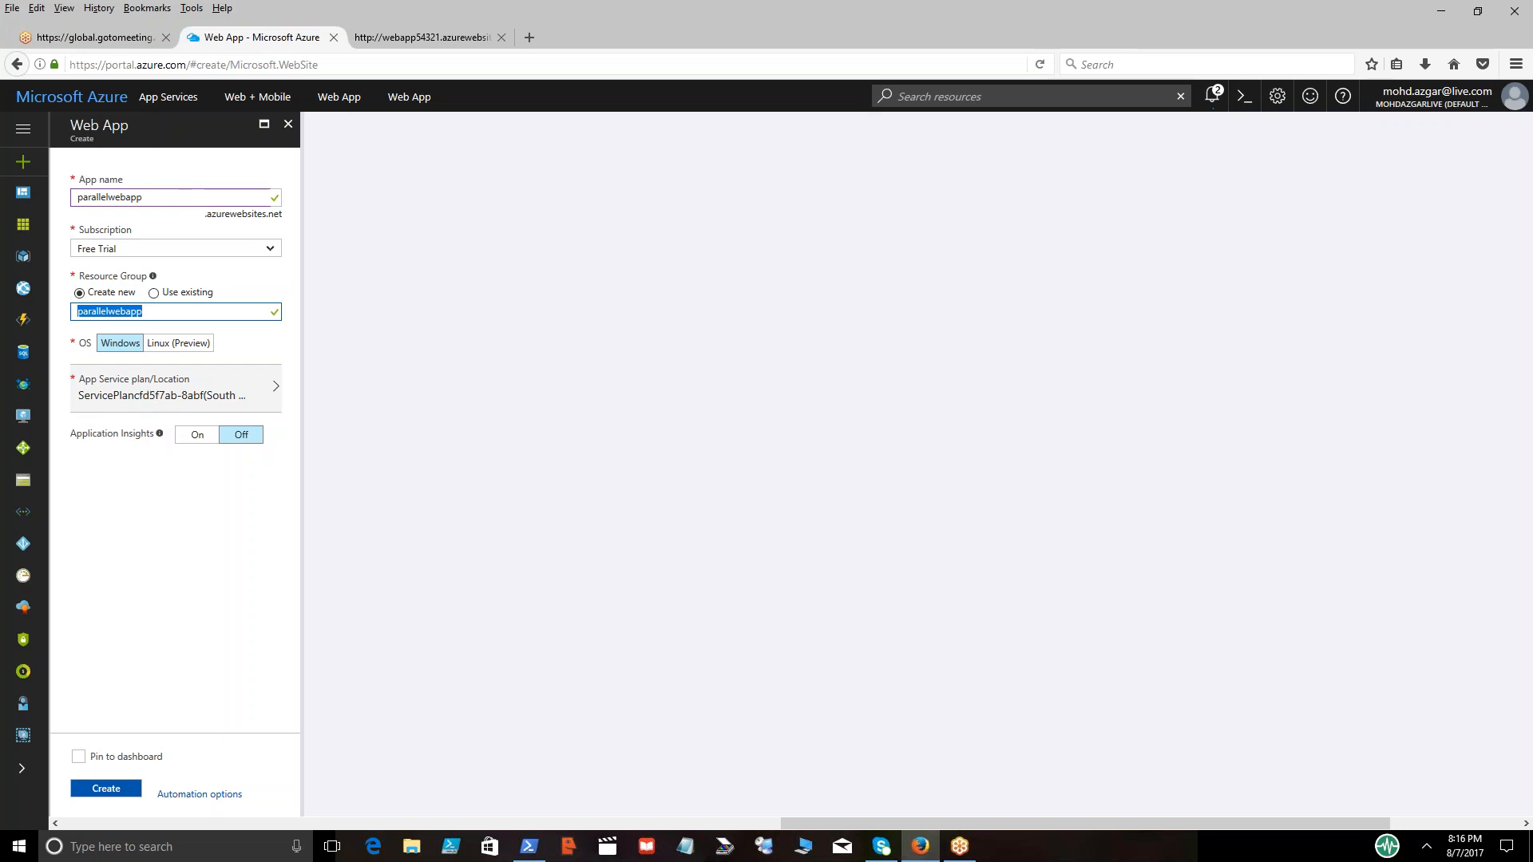
Add a new App Service plan named newregionaleastus in East US and create the web app with it
click(227, 391)
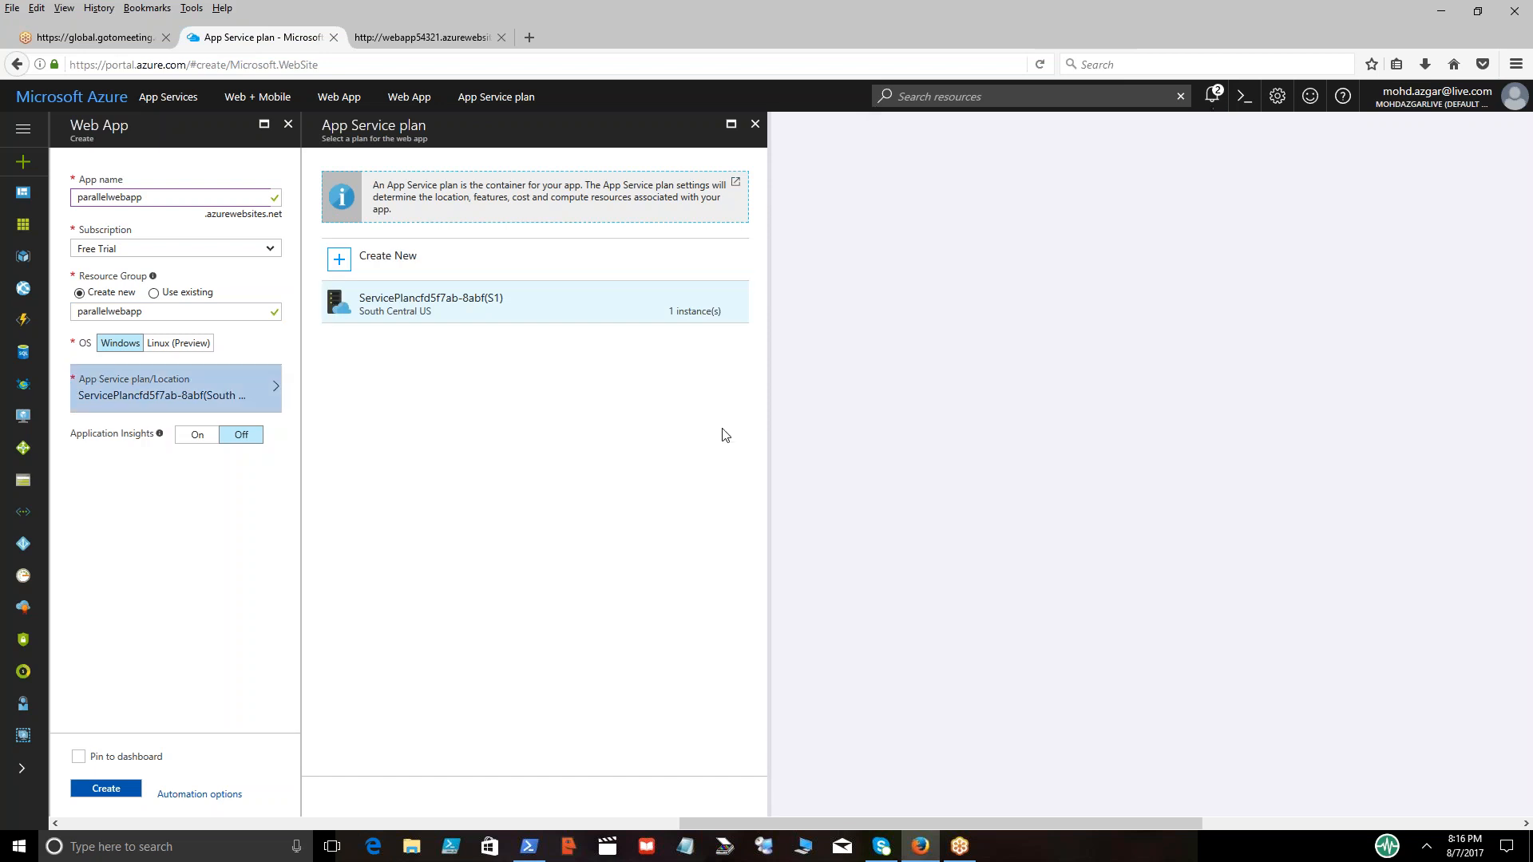
click(384, 269)
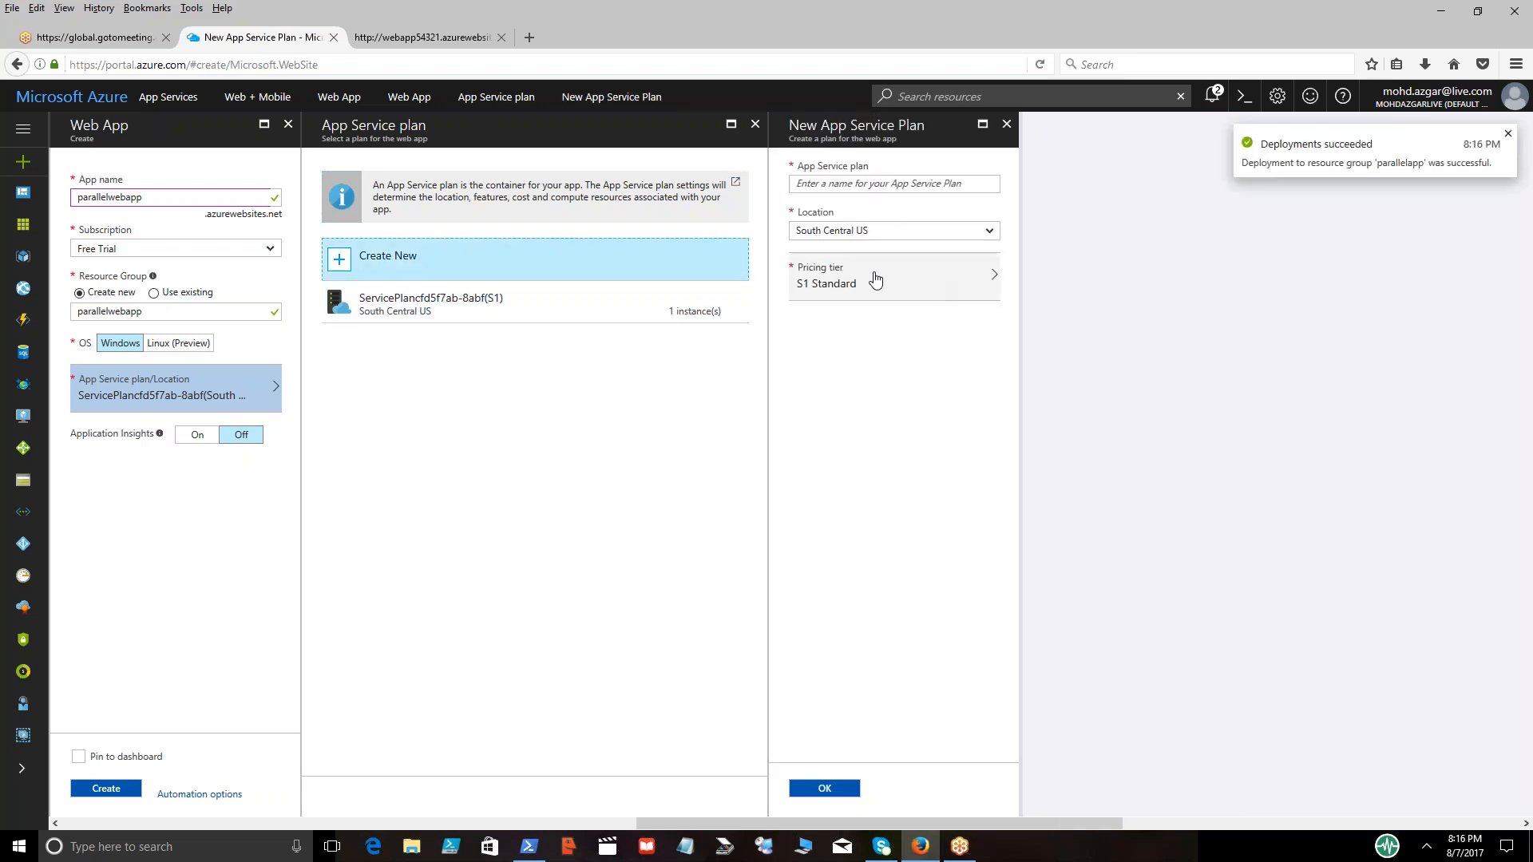
click(850, 184)
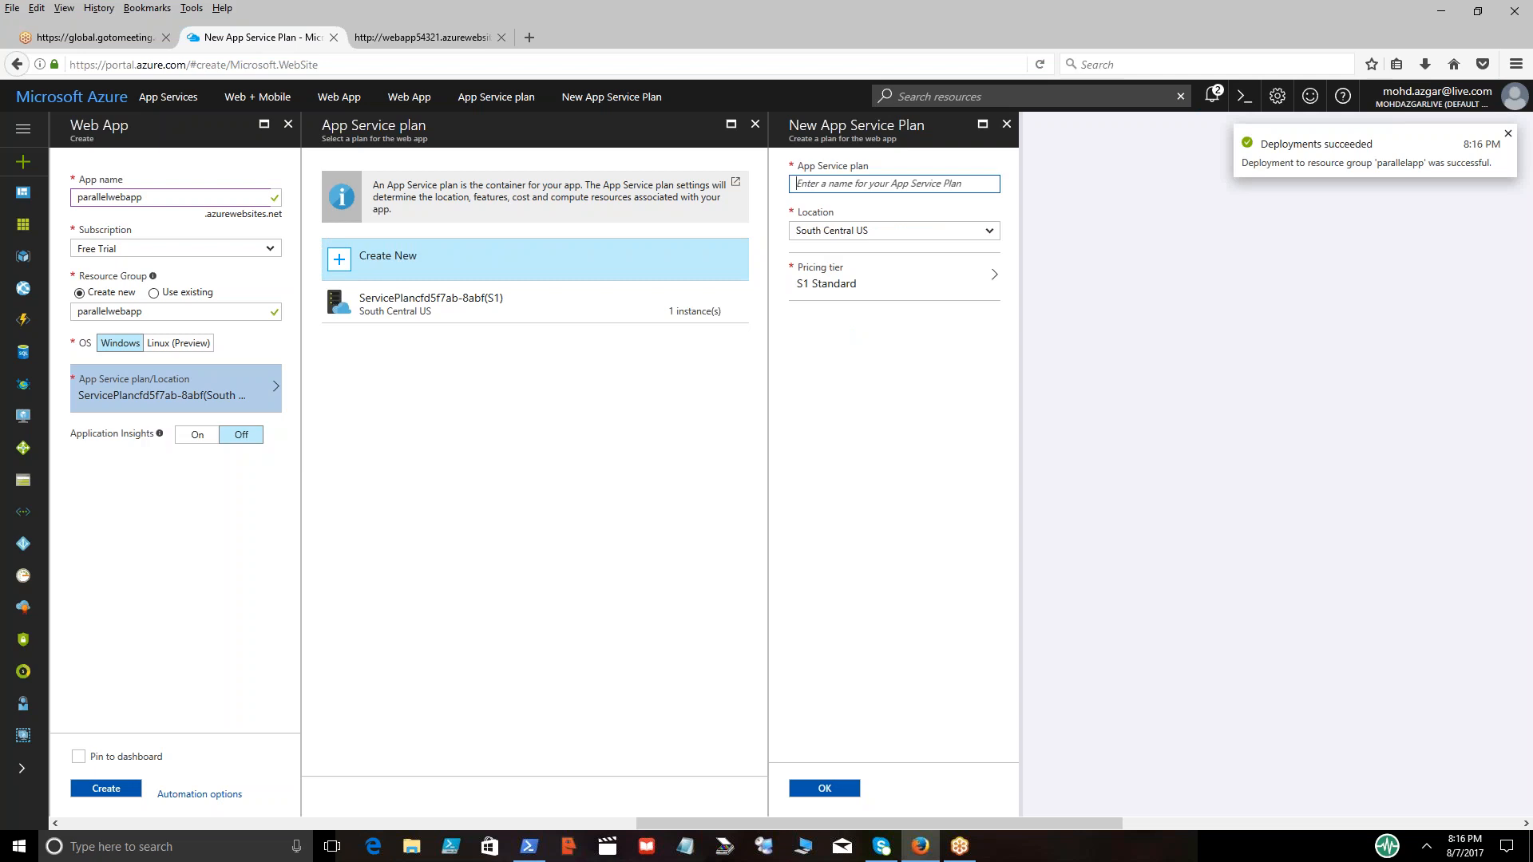
text(new)
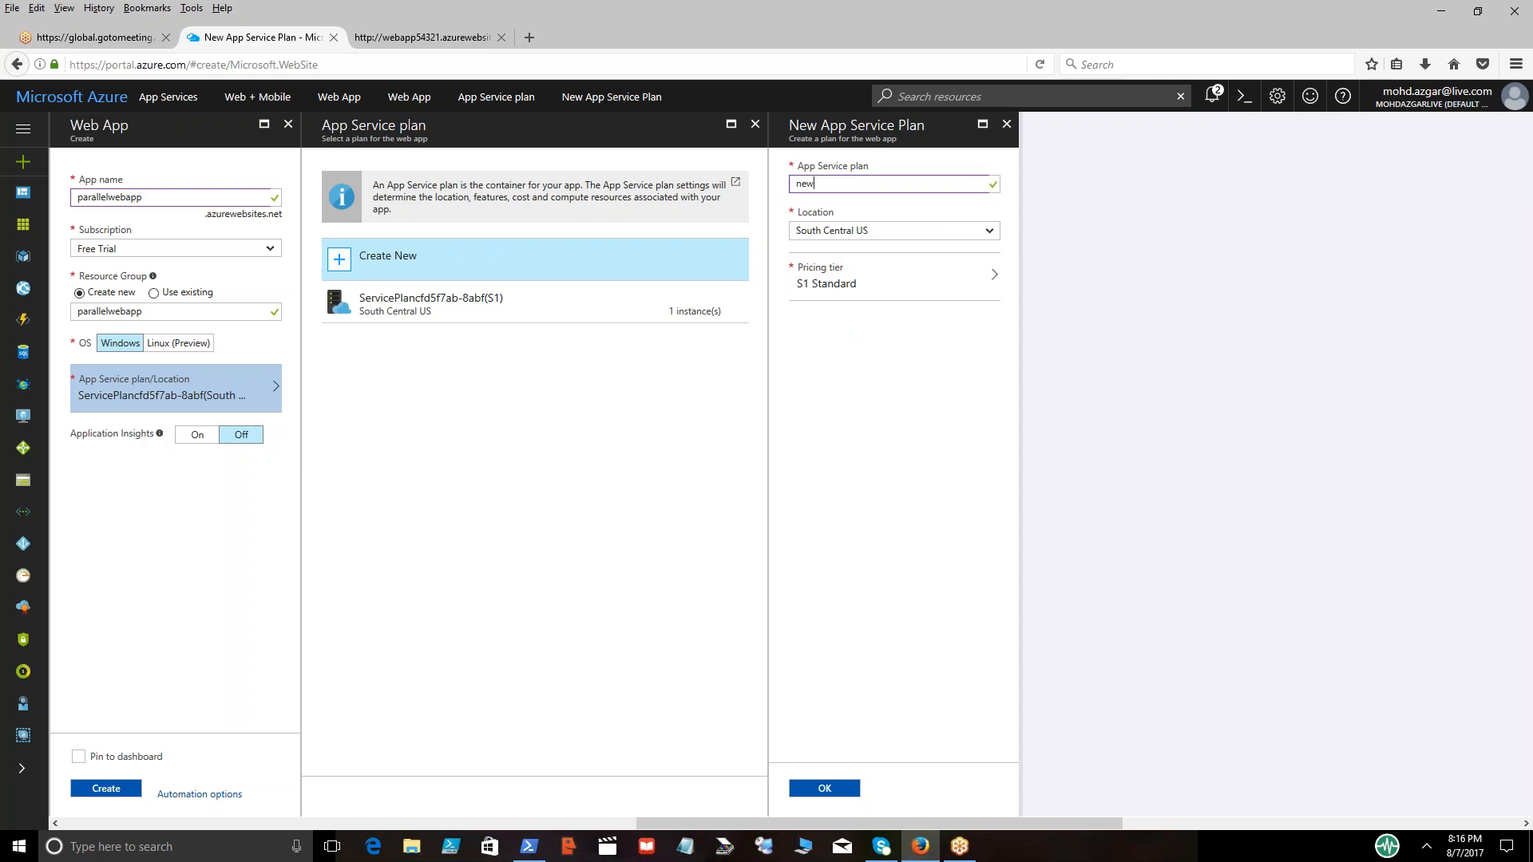
text(regionalplan)
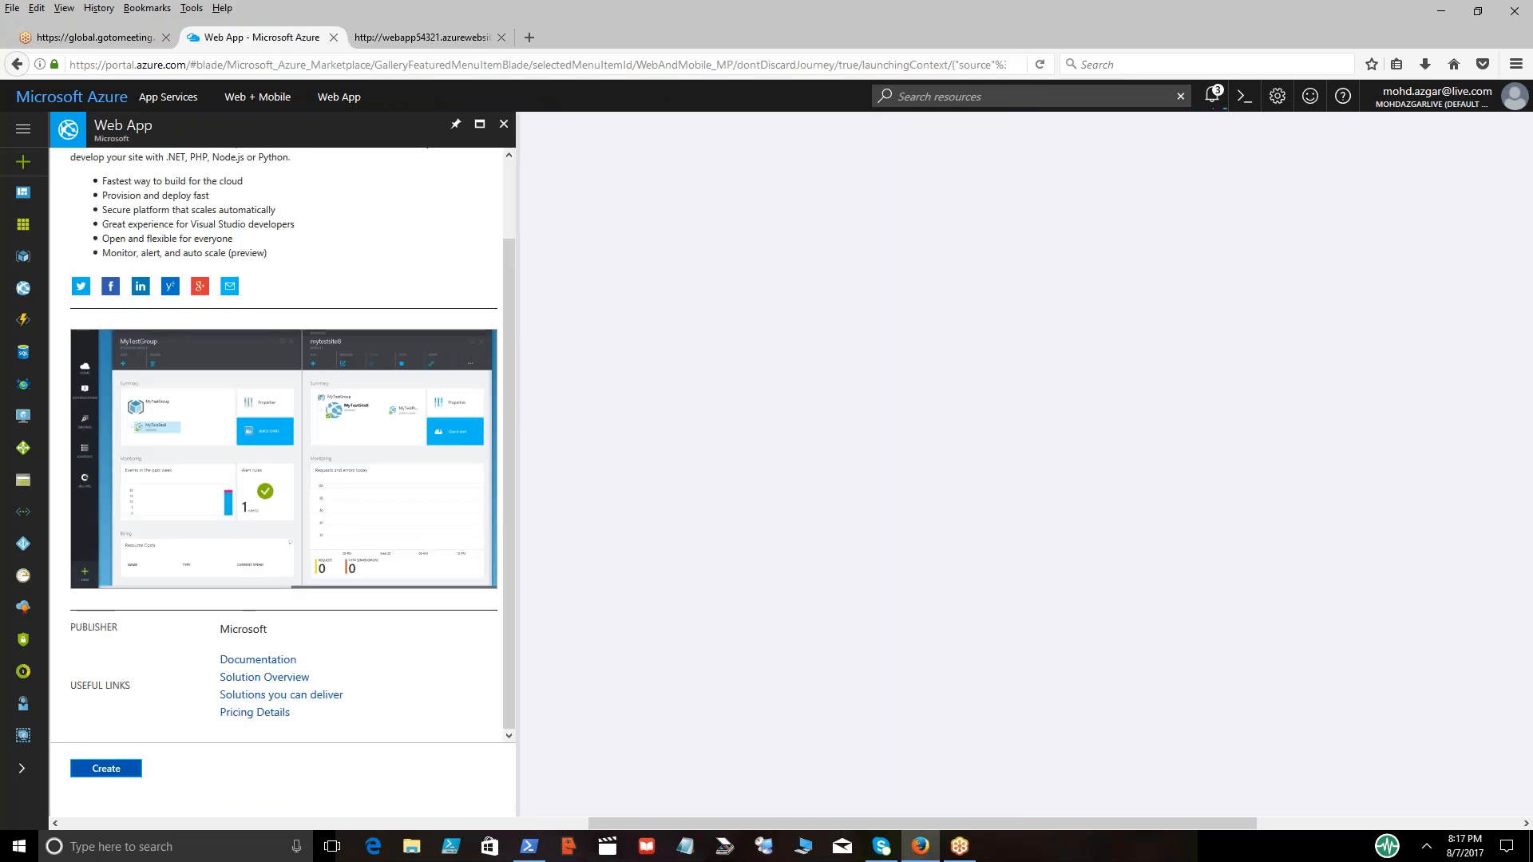
Check the deployment notifications, then open the App Services list and refresh it to look for the new web app
click(1212, 95)
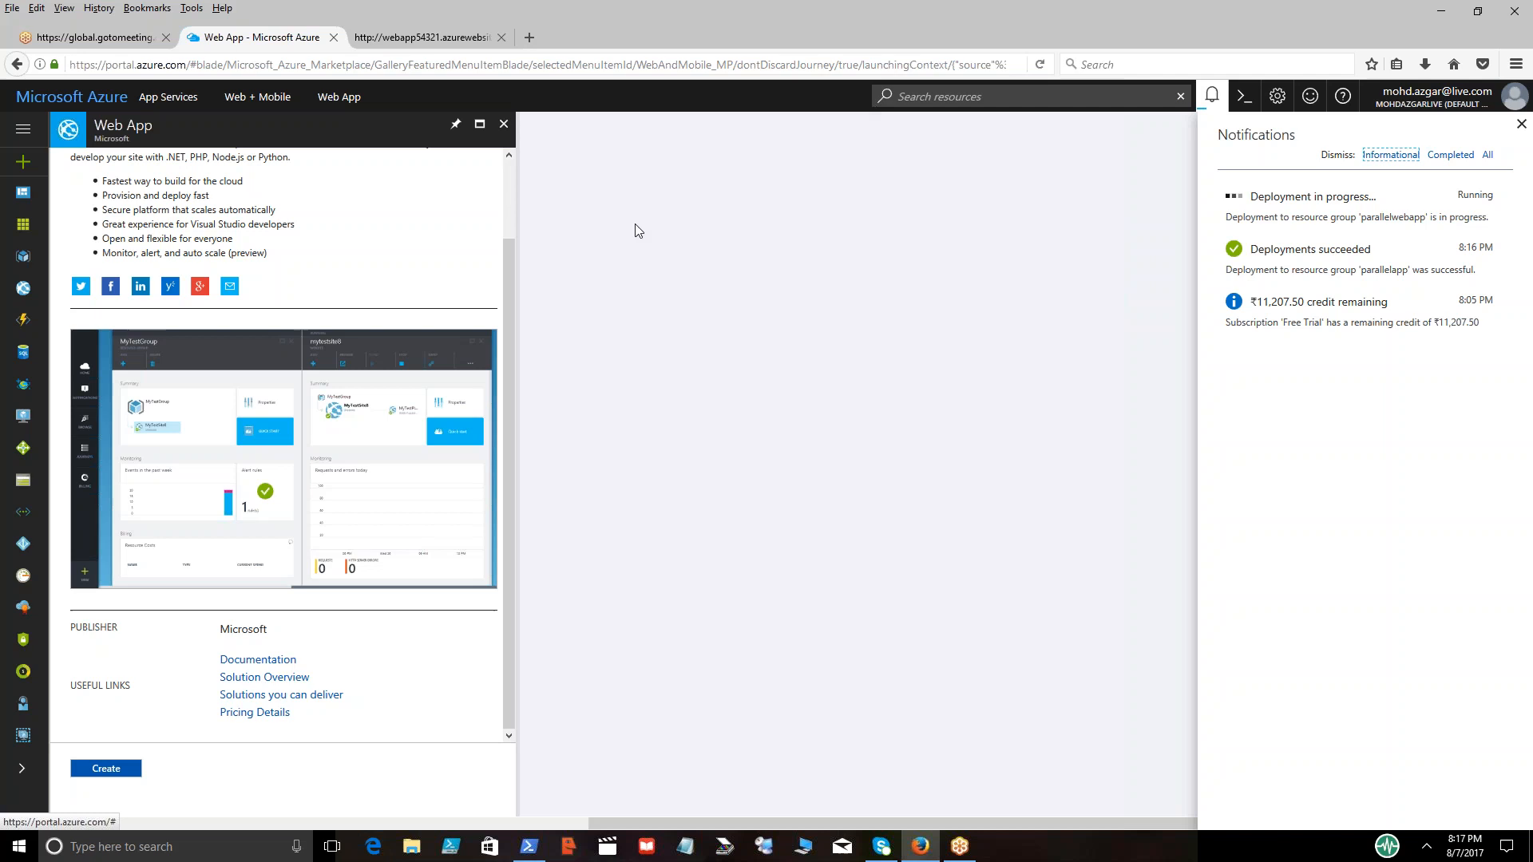
click(504, 124)
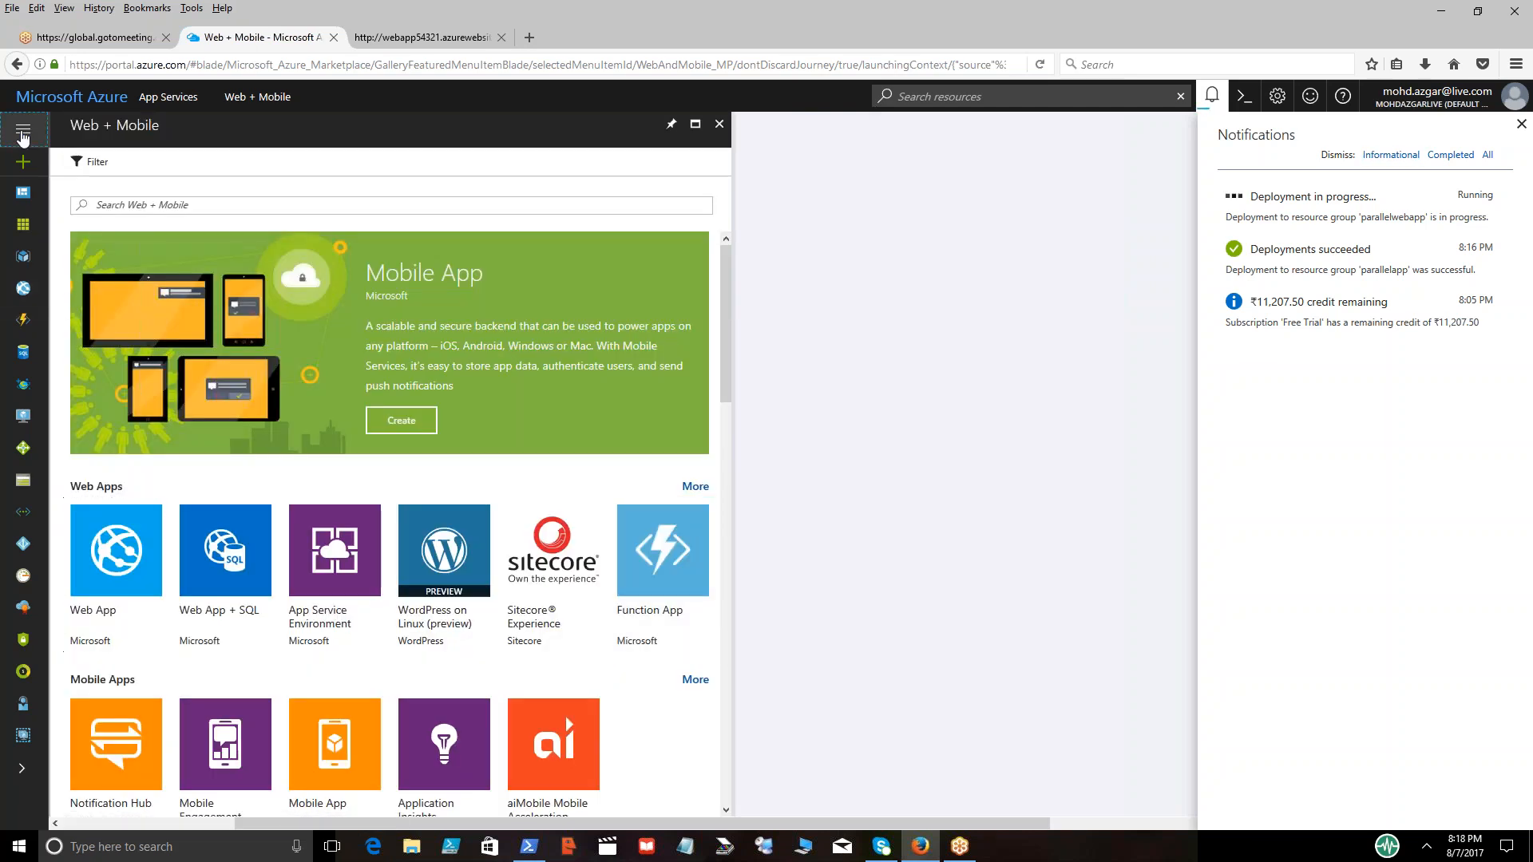
click(22, 134)
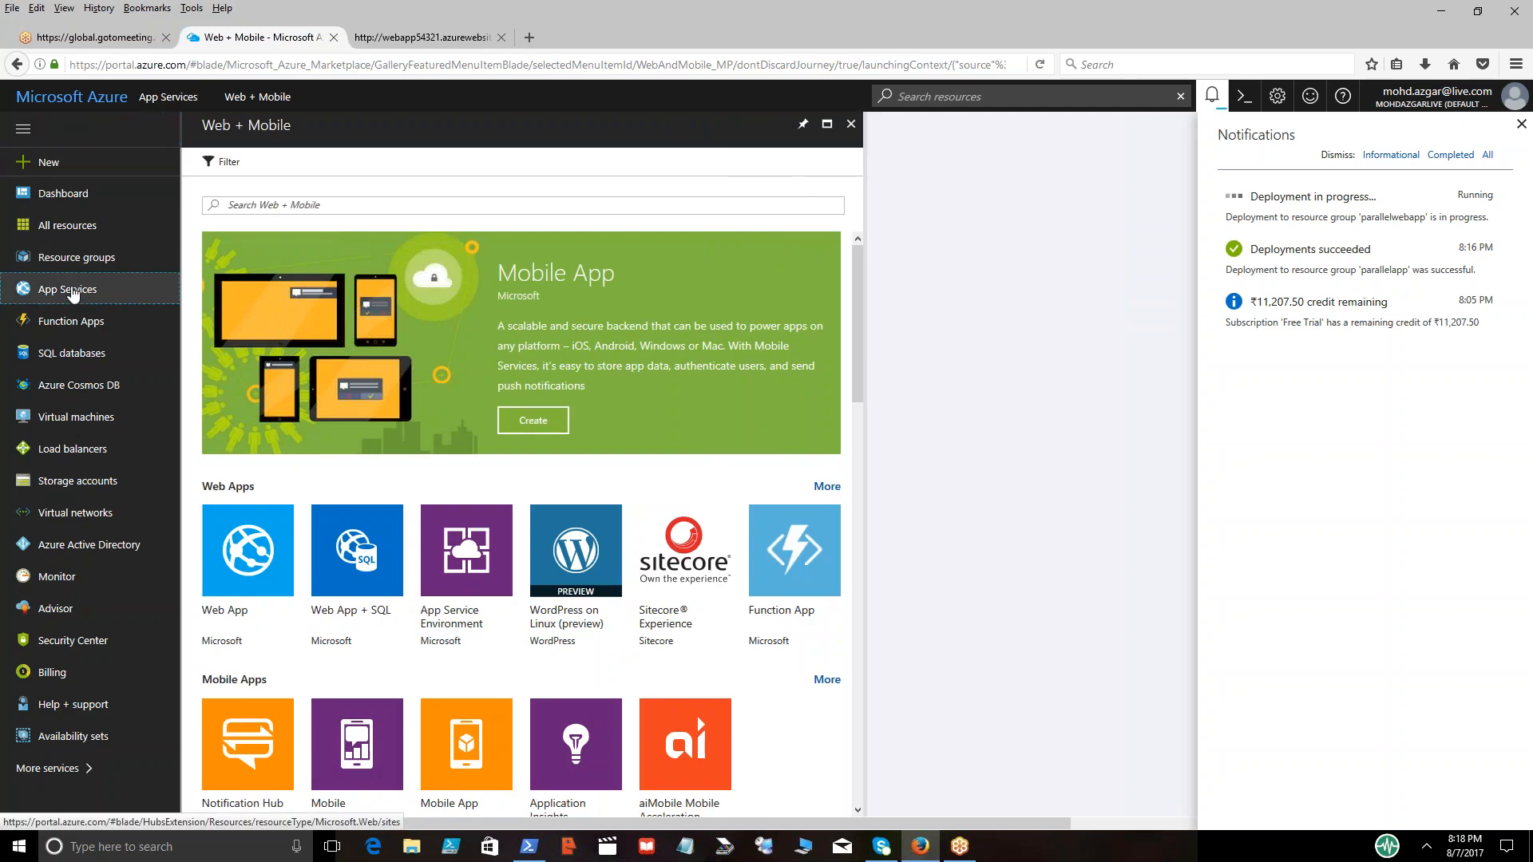
click(72, 292)
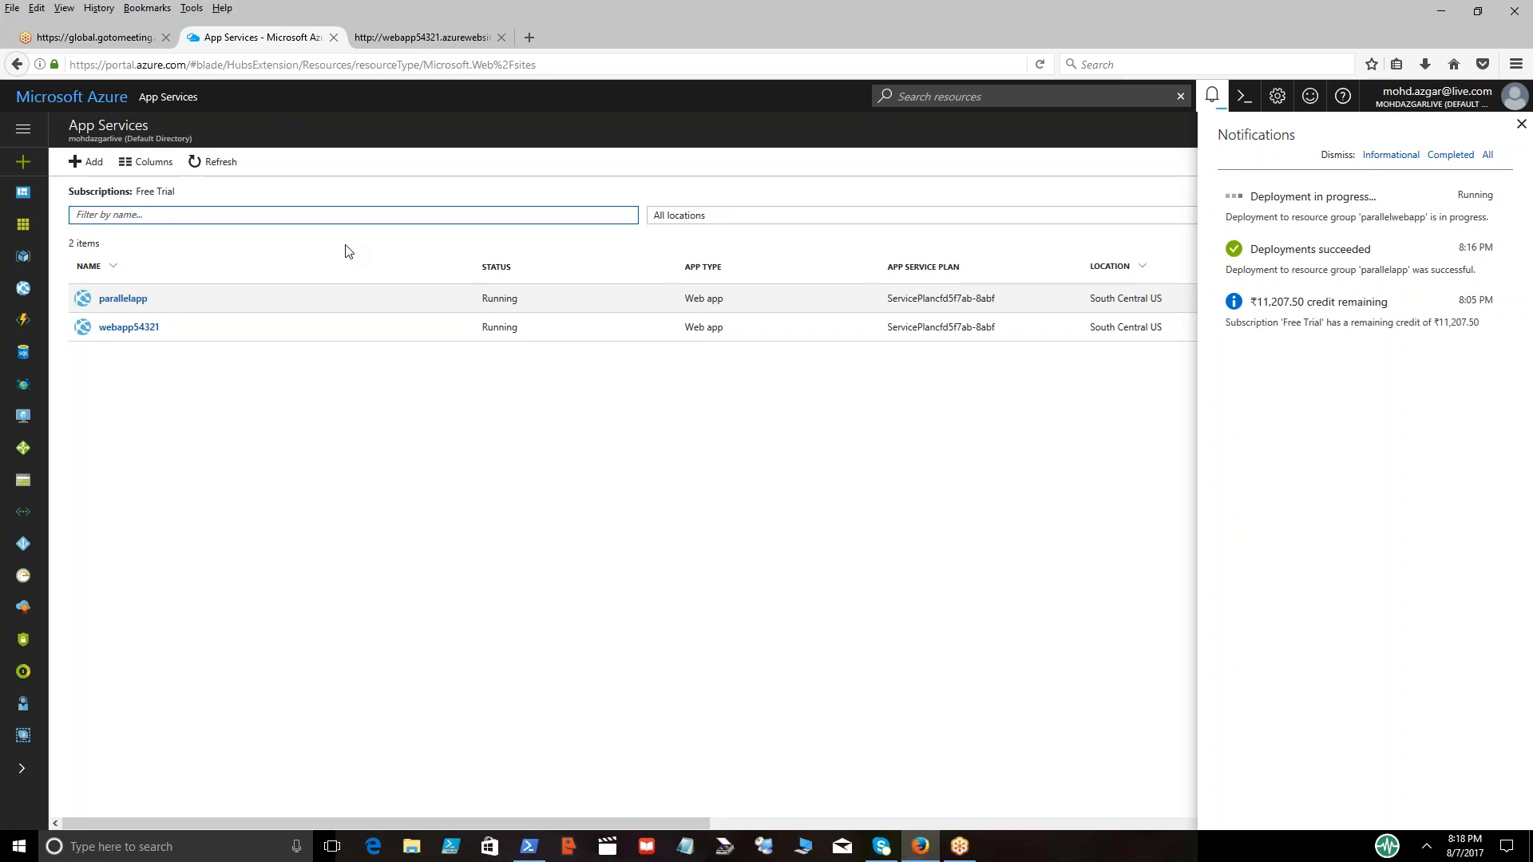
click(223, 163)
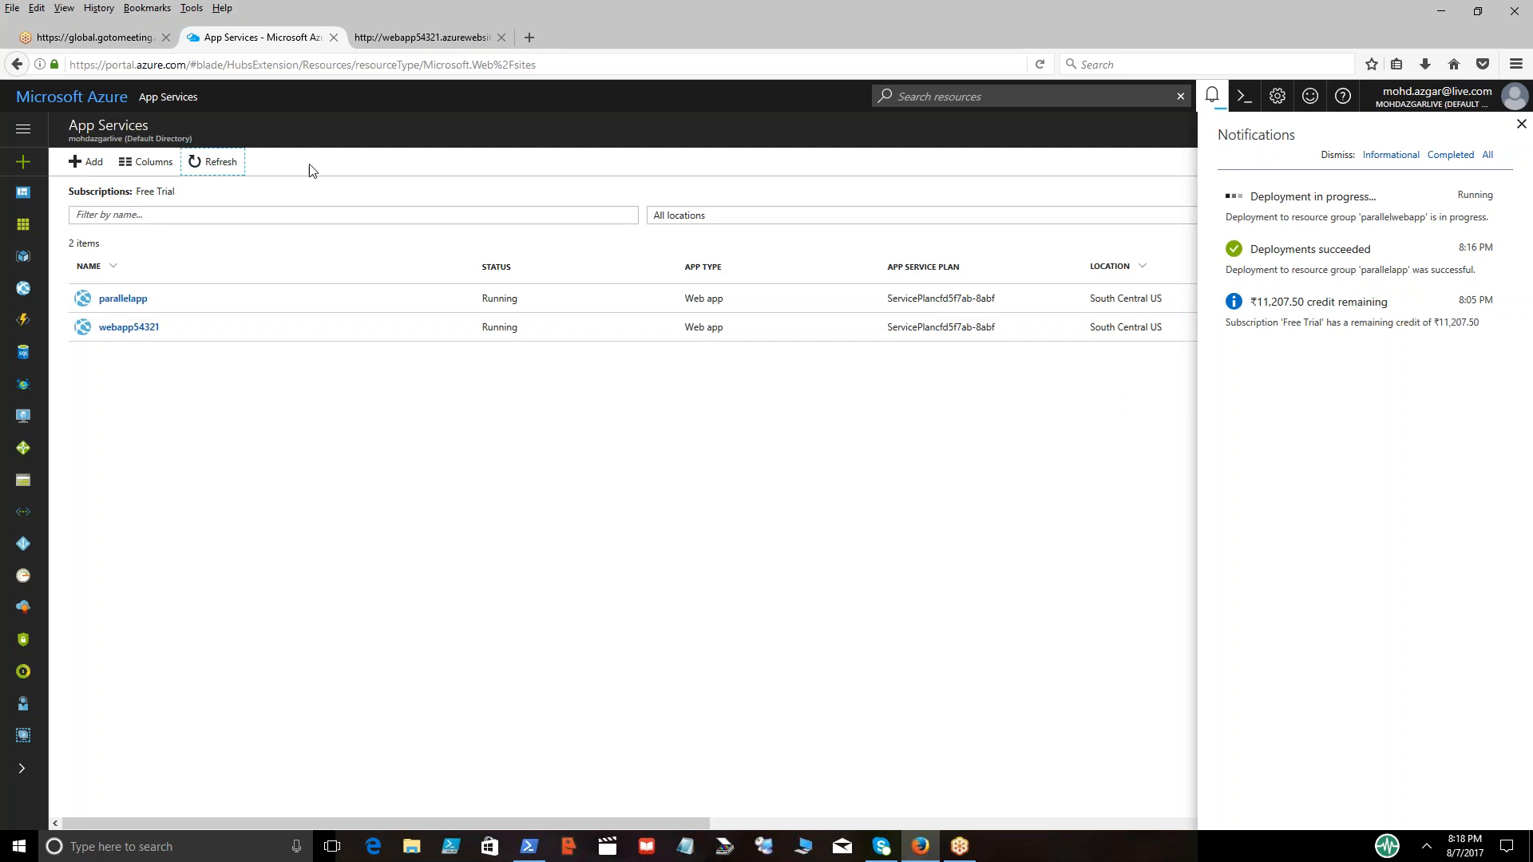
click(220, 167)
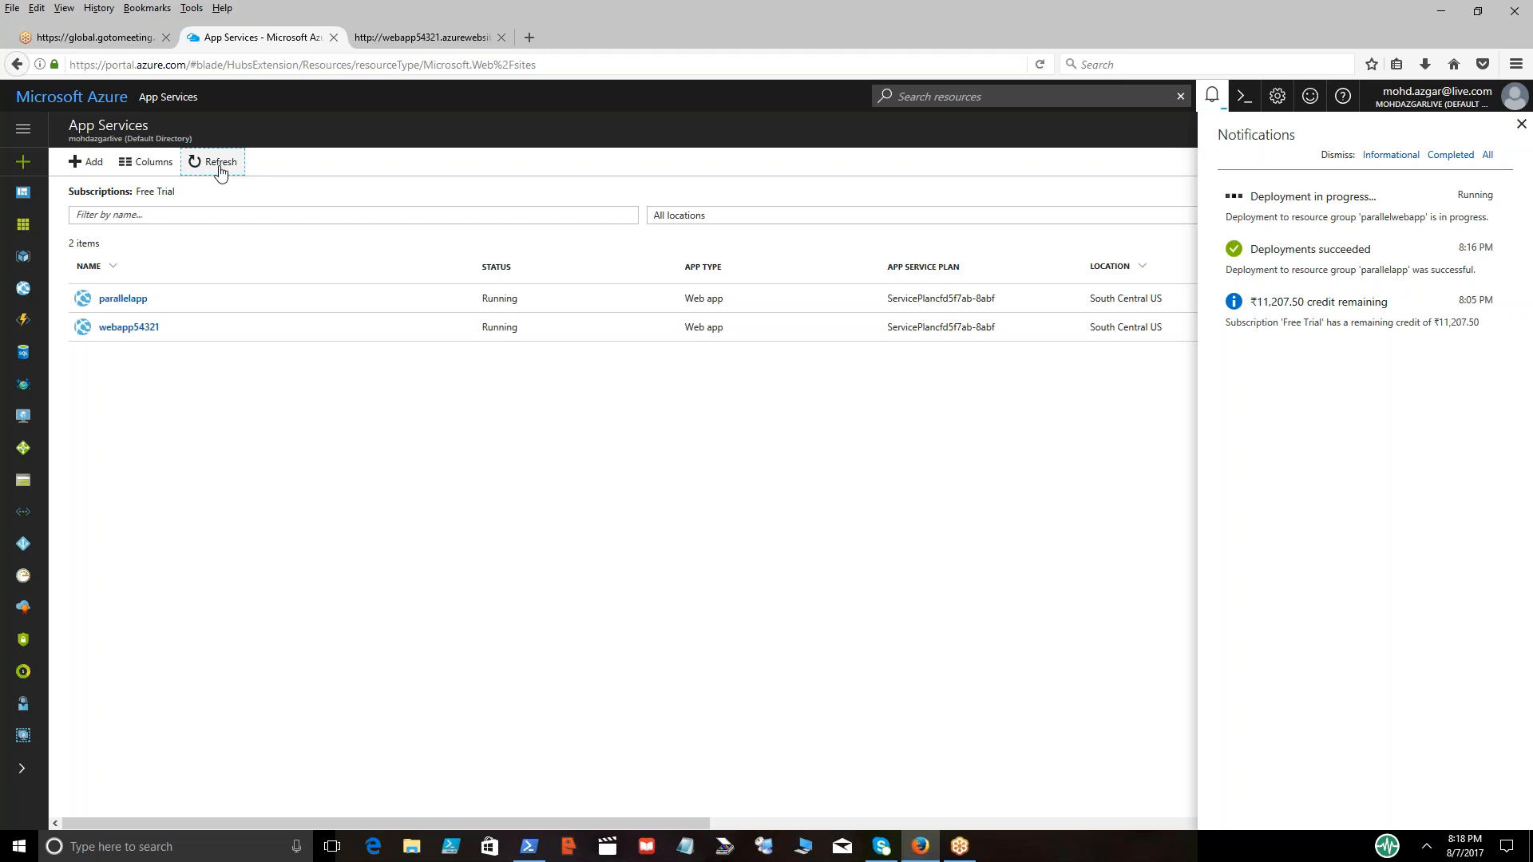
Stop the parallelapp web app
click(123, 298)
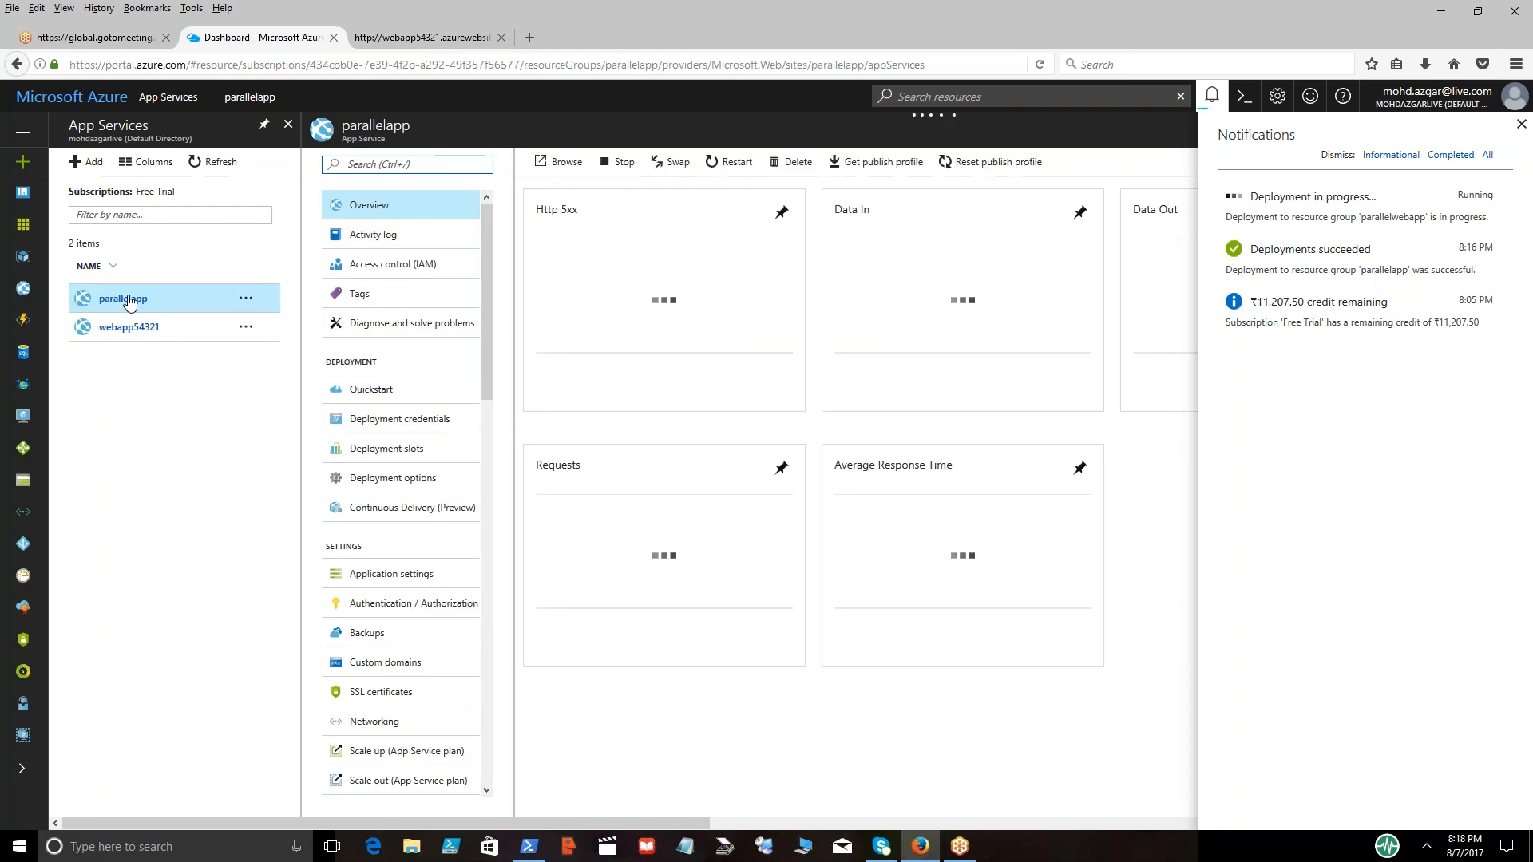
click(618, 162)
click(563, 273)
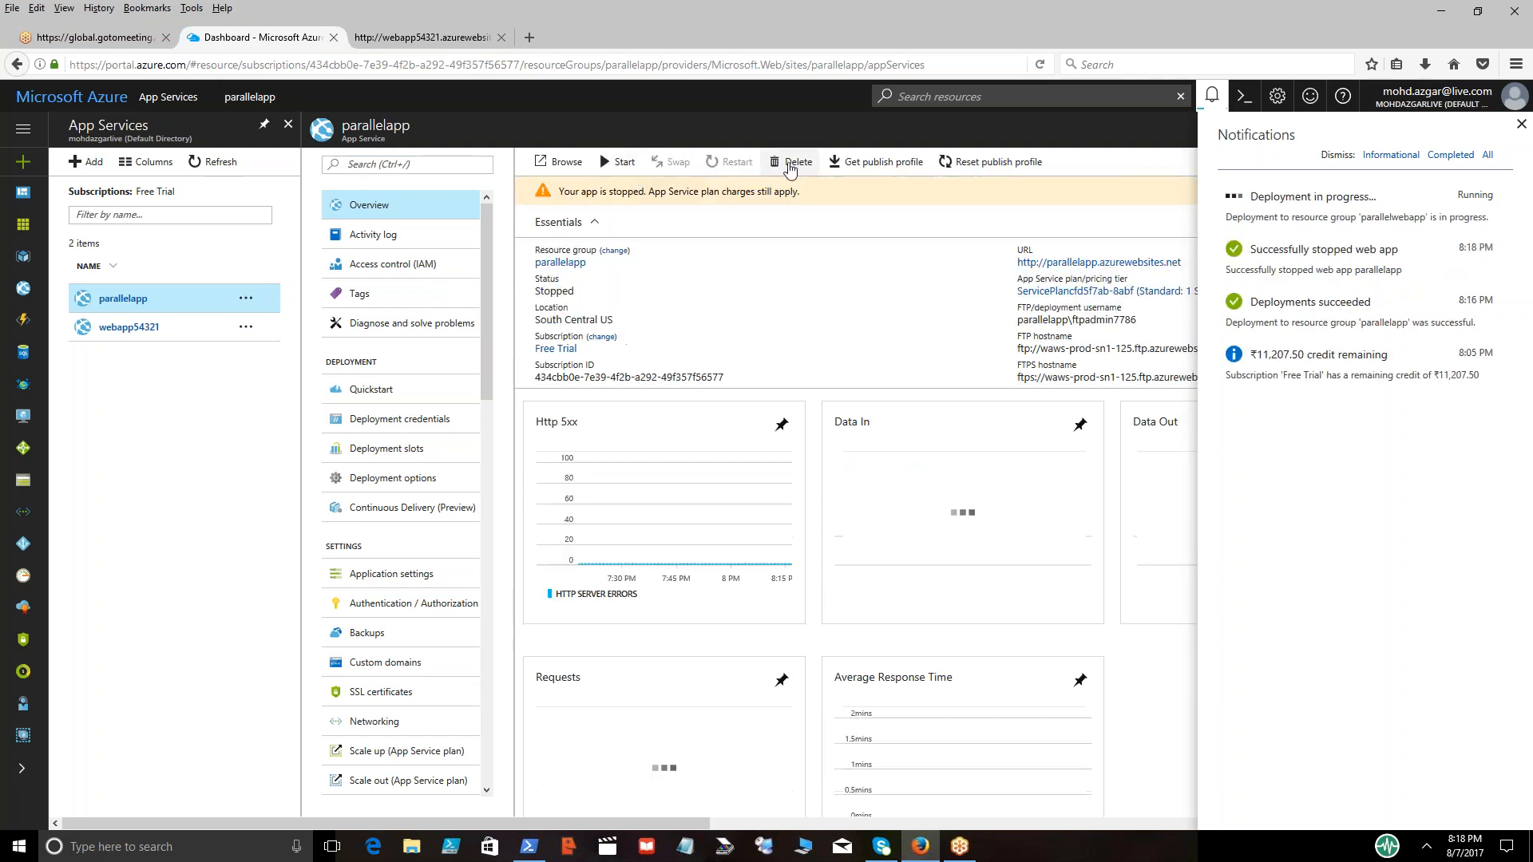
Delete the parallelapp web app, confirming with its app name
click(791, 164)
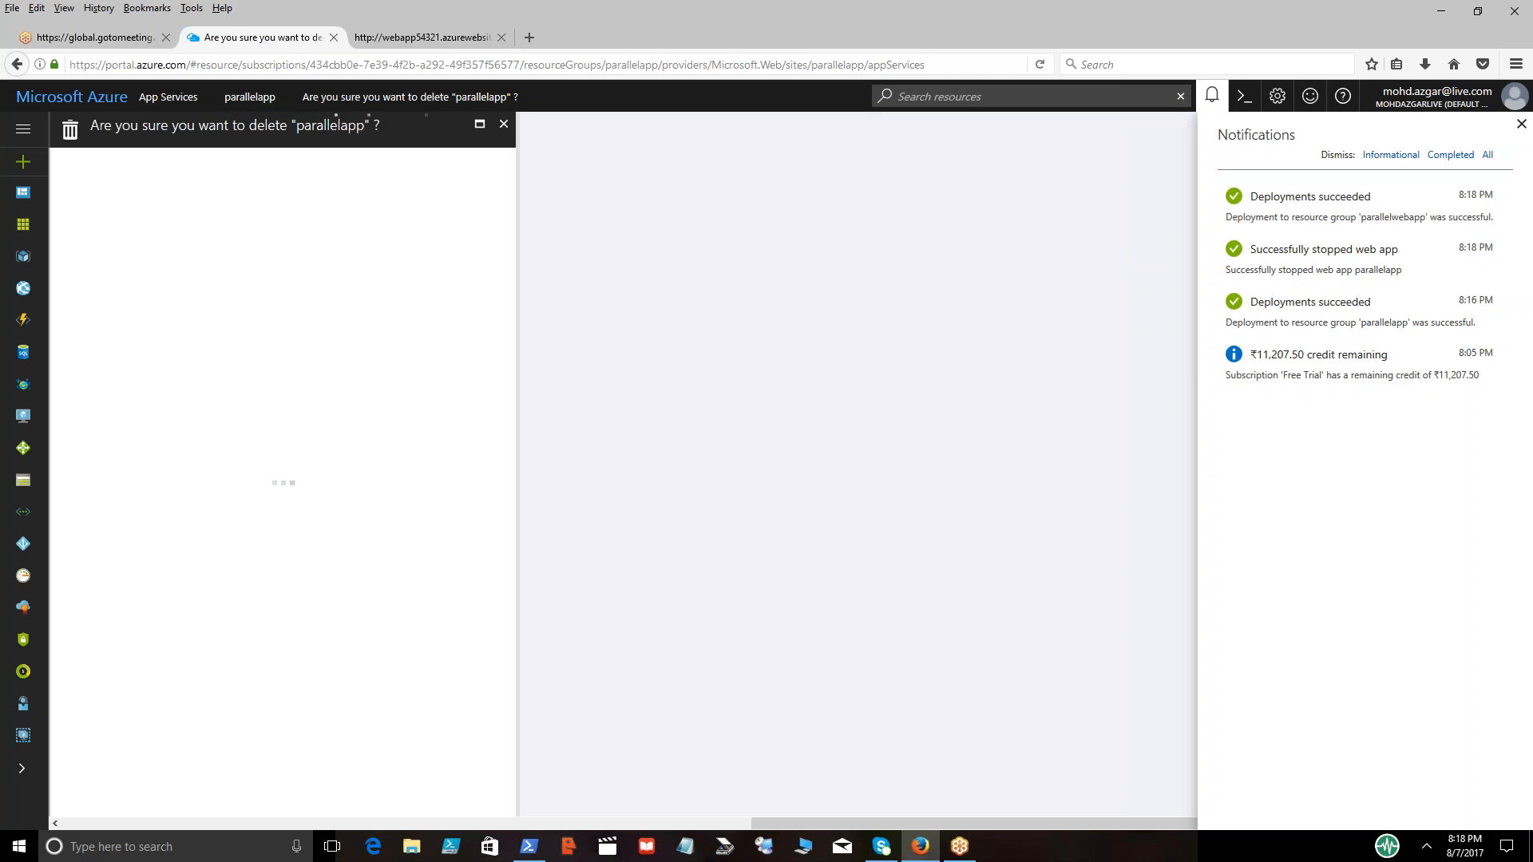
click(166, 266)
text(para)
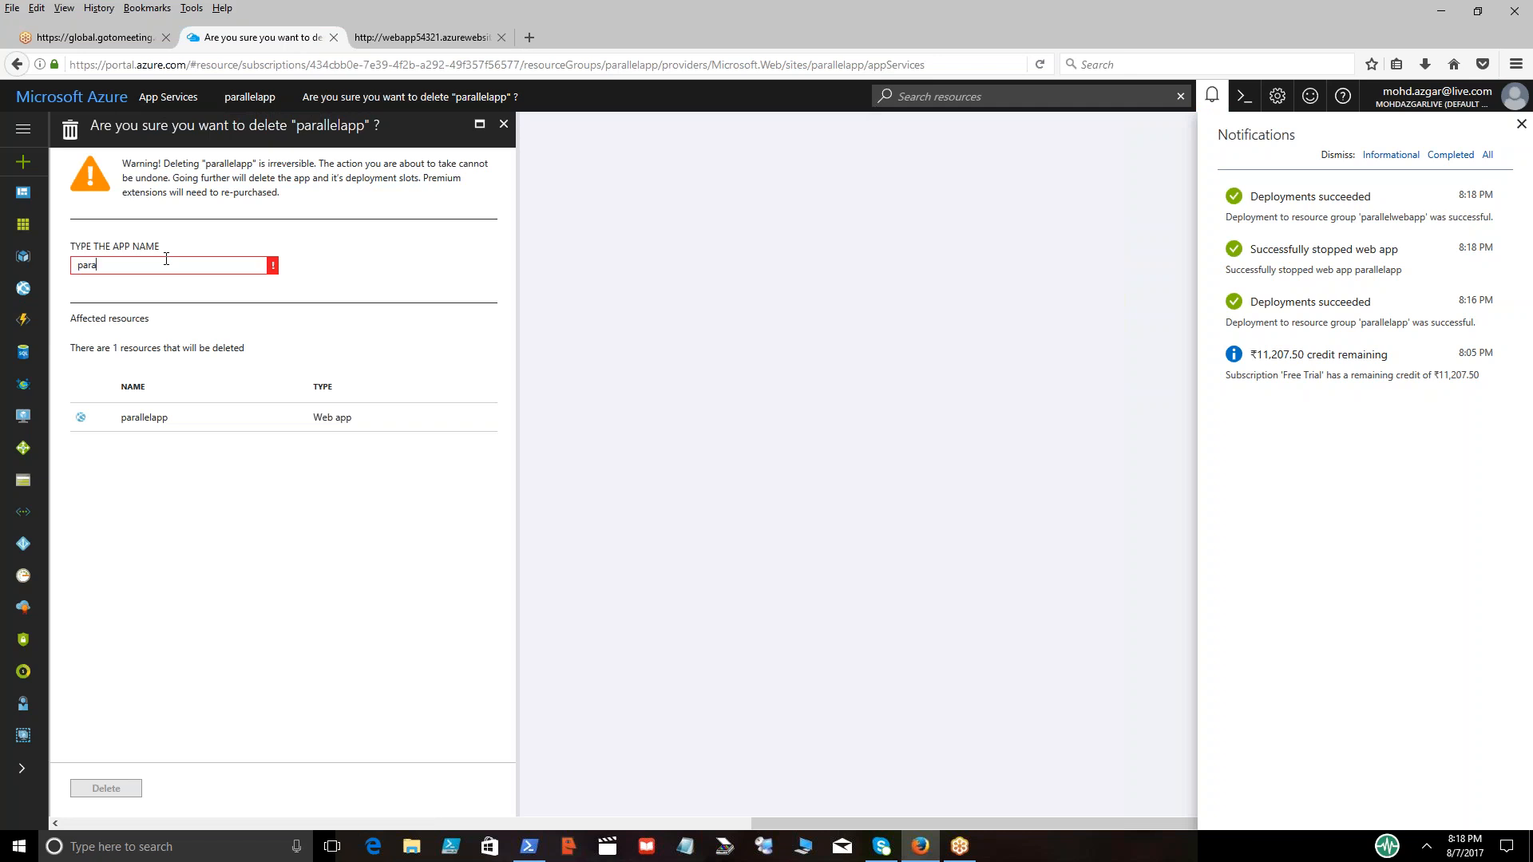
text(llelapp)
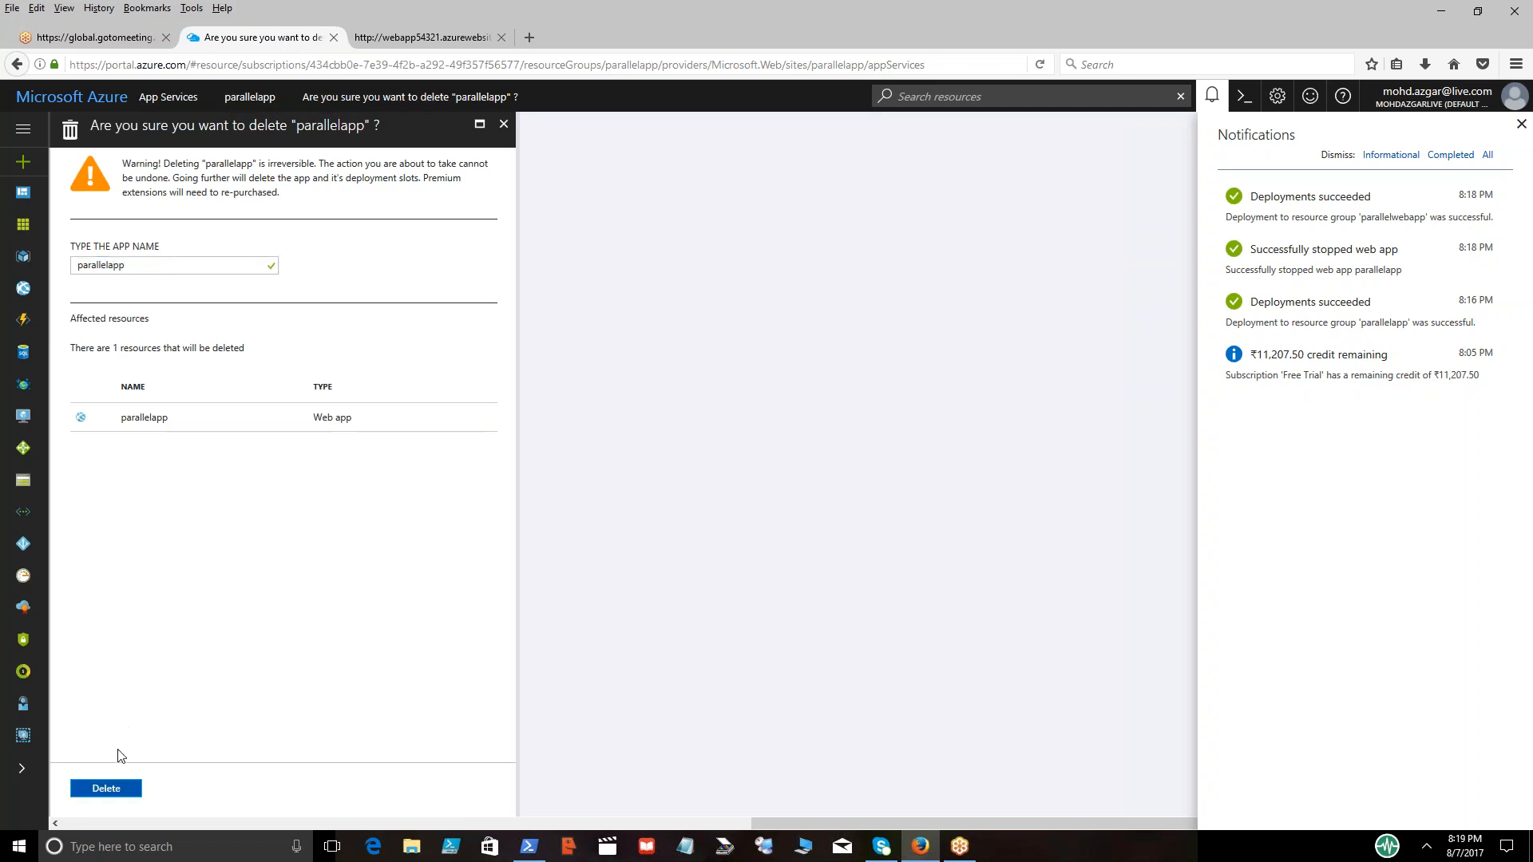
click(111, 789)
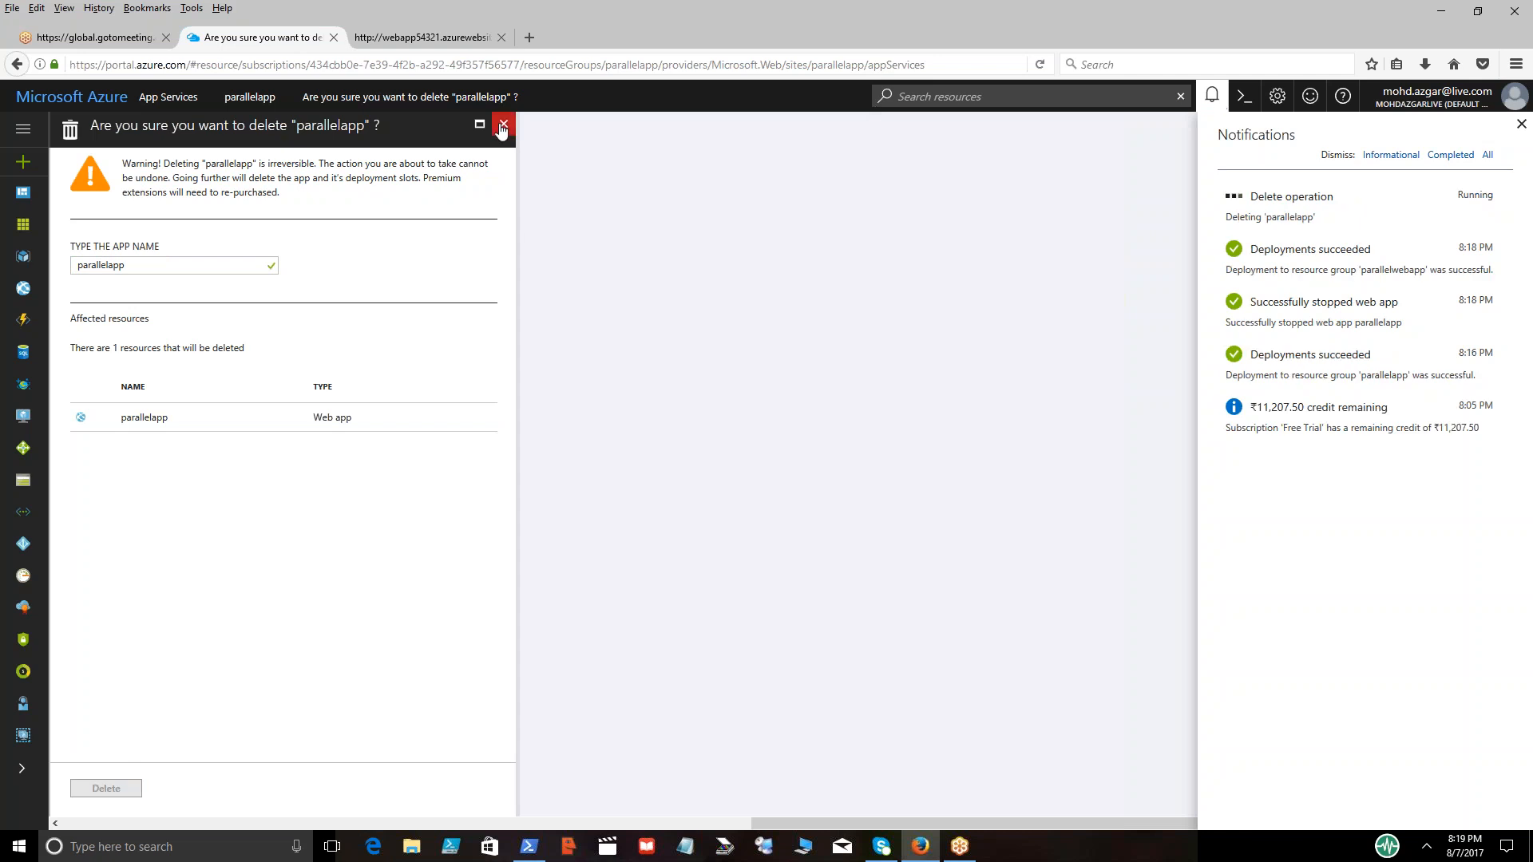
Open the overview of the parallelwebapp app service and close the notifications
click(24, 290)
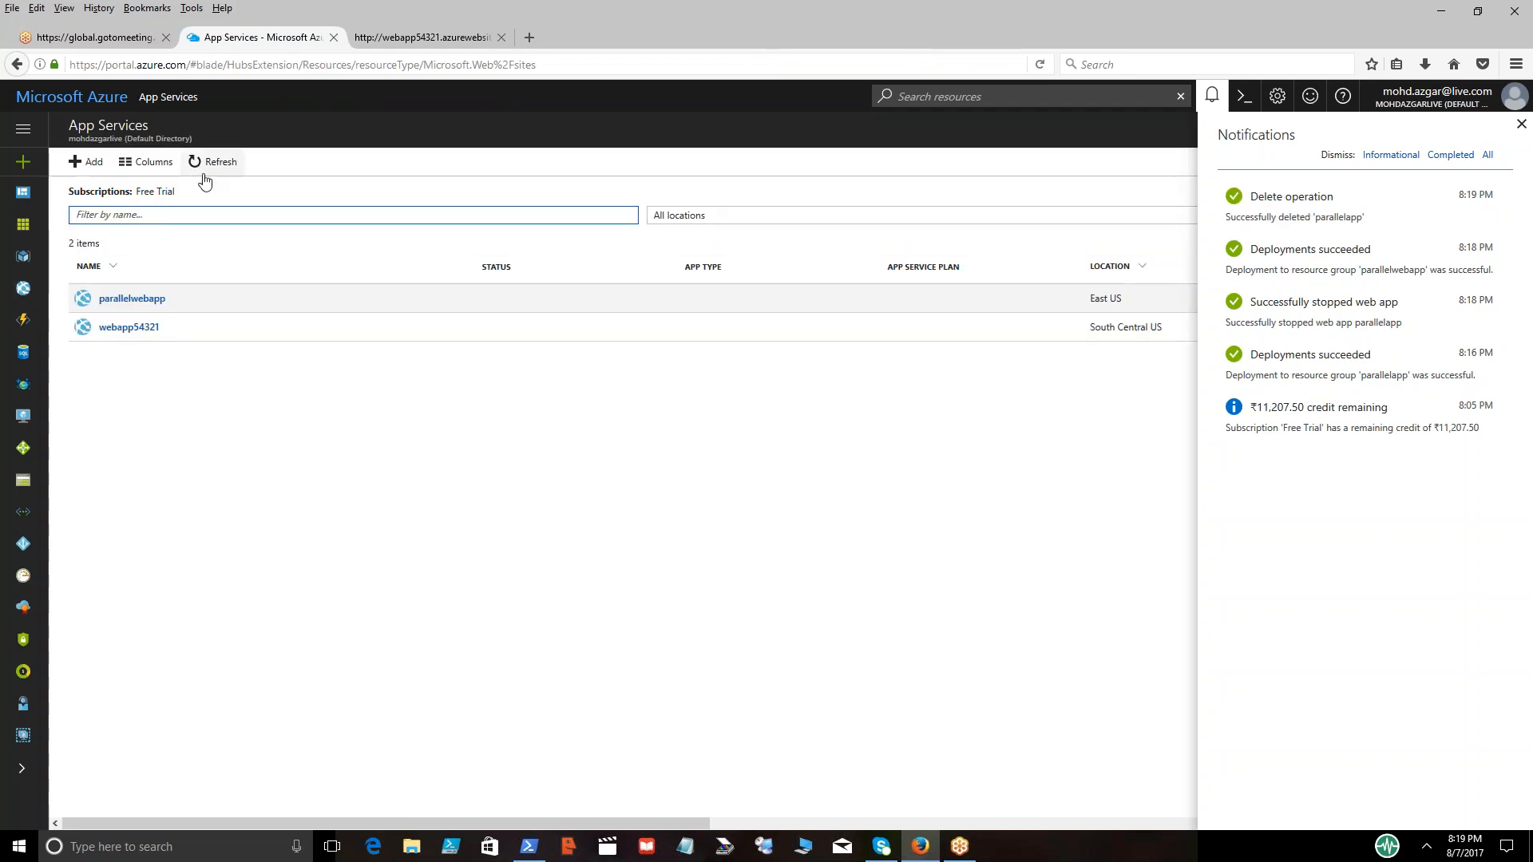
click(138, 299)
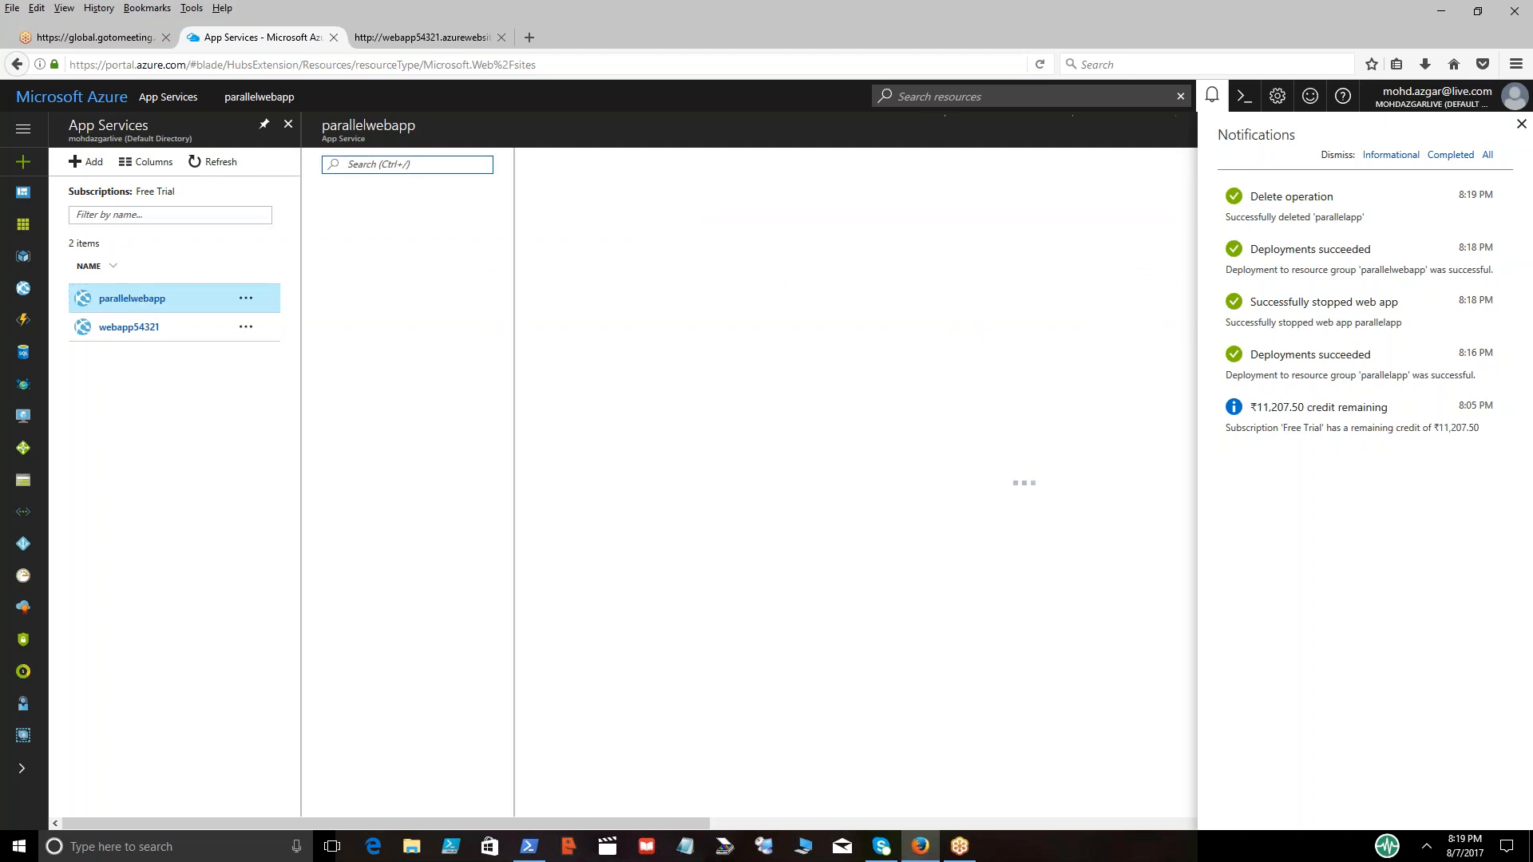
click(1211, 100)
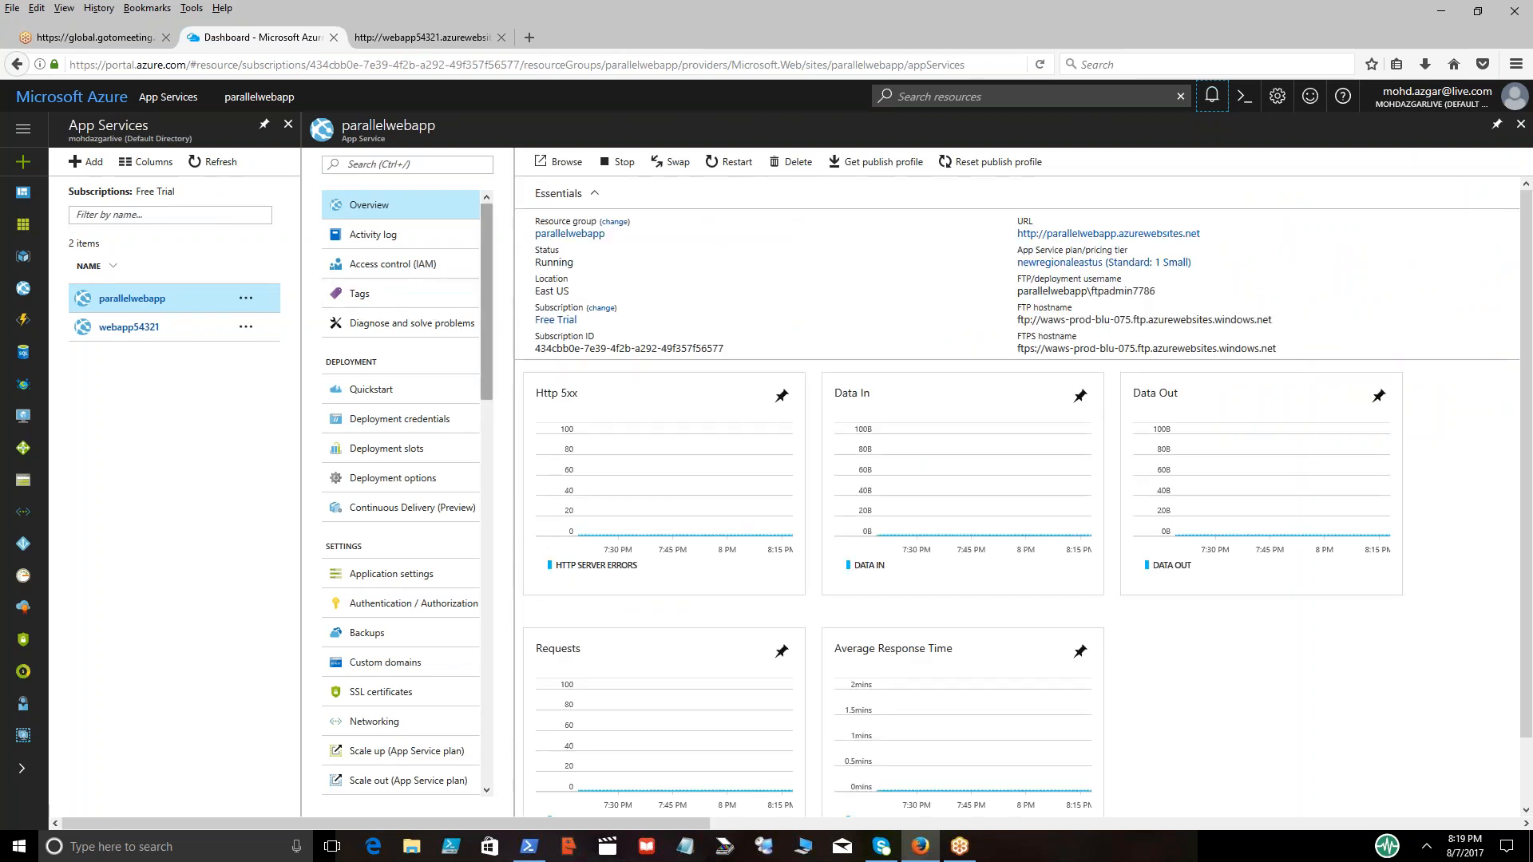
Launch the App Service Editor (Preview) for parallelwebapp
drag(486, 303, 526, 719)
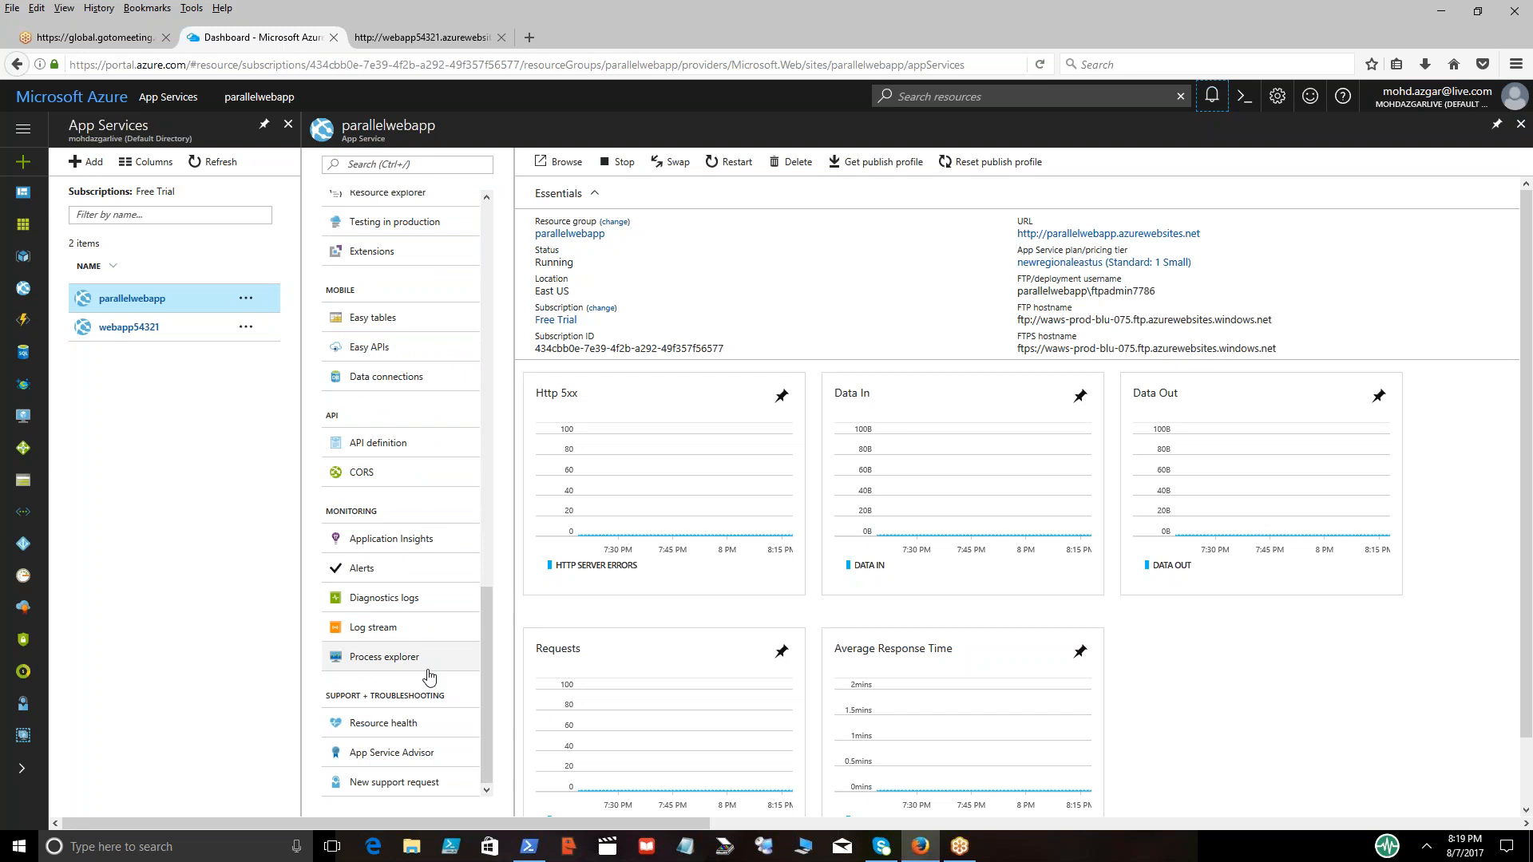
drag(490, 654, 500, 551)
click(374, 600)
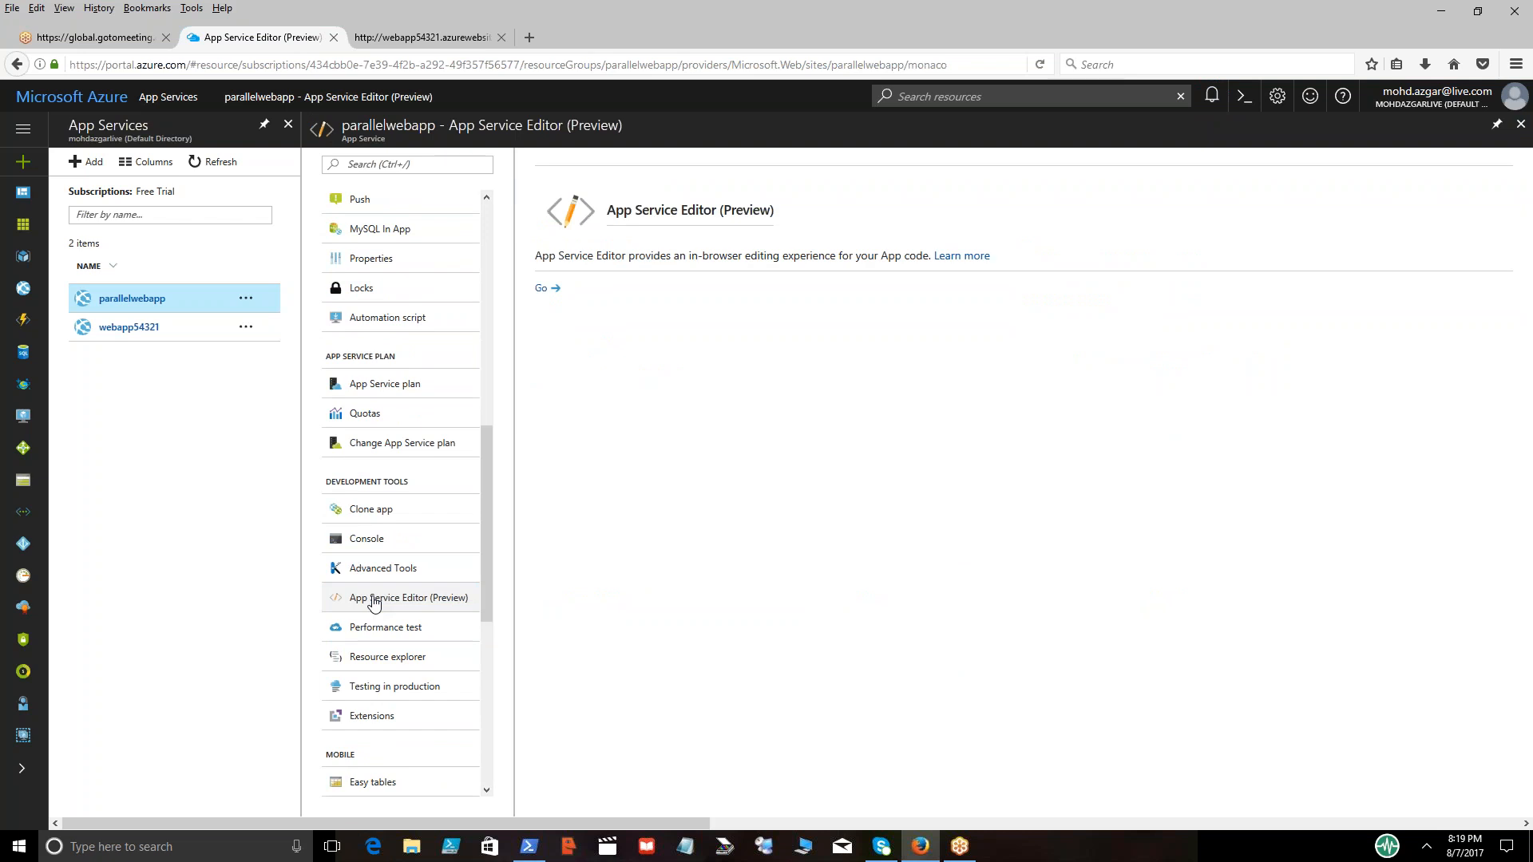
click(544, 296)
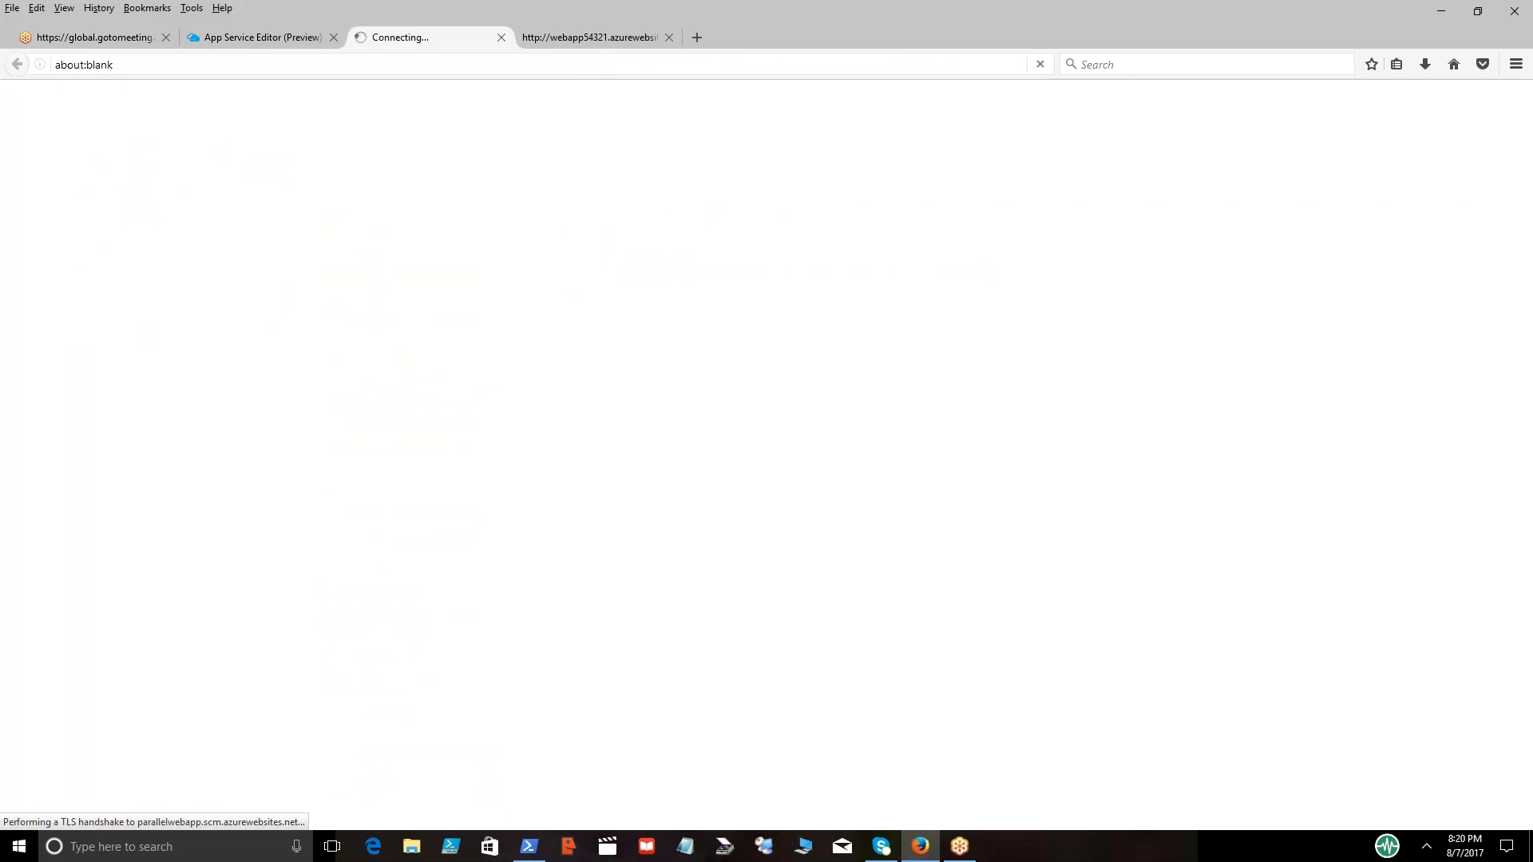
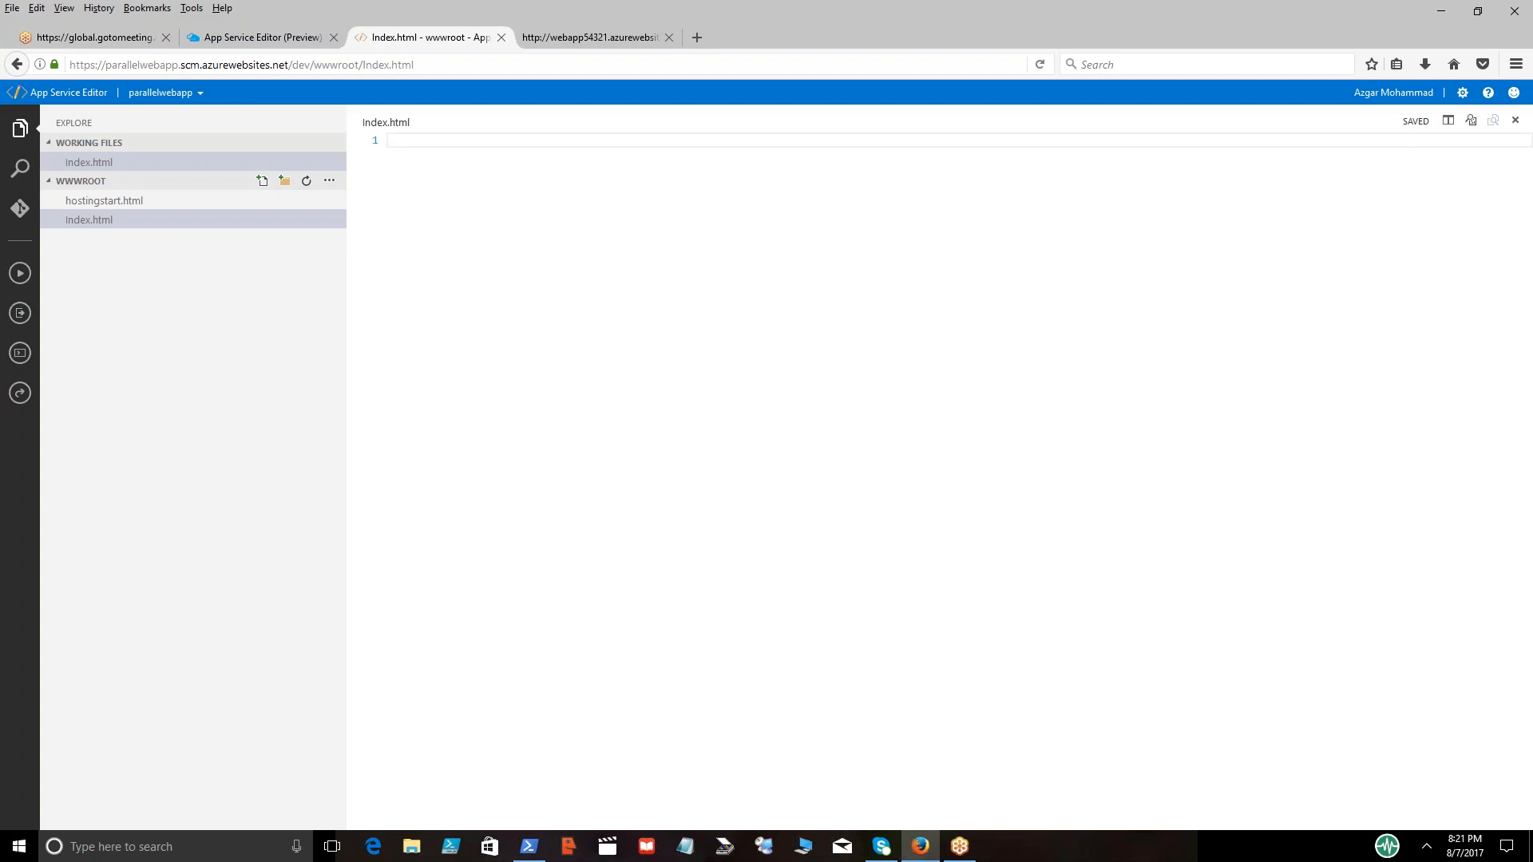
Enter the line "New Web application" in Index.html and close the saved file
text(Web)
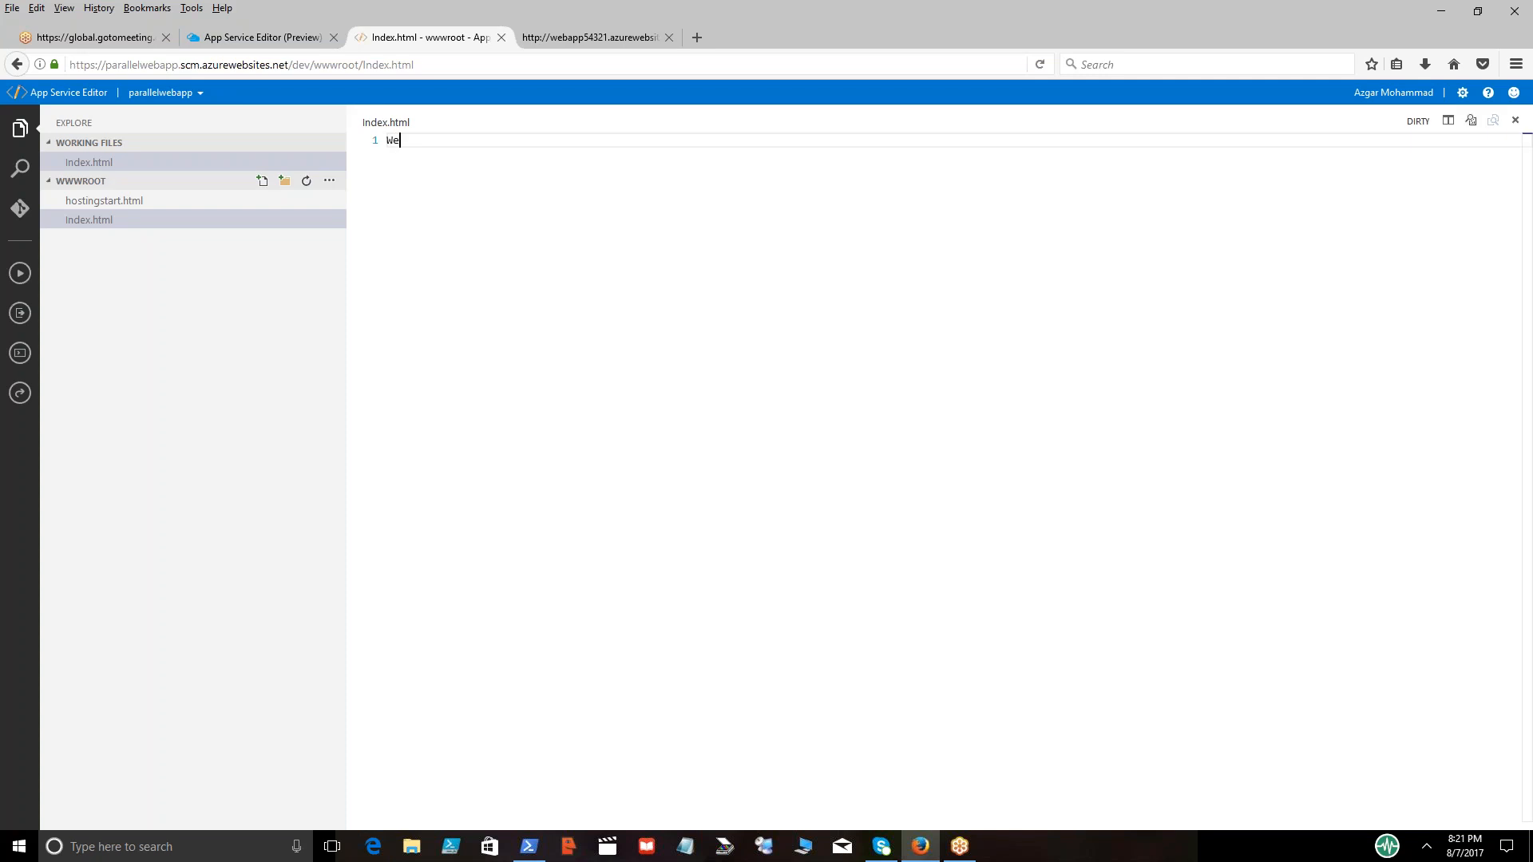
key(BackSpace)
key(BackSpace)
key(BackSpace)
text(New Web application)
key(Return)
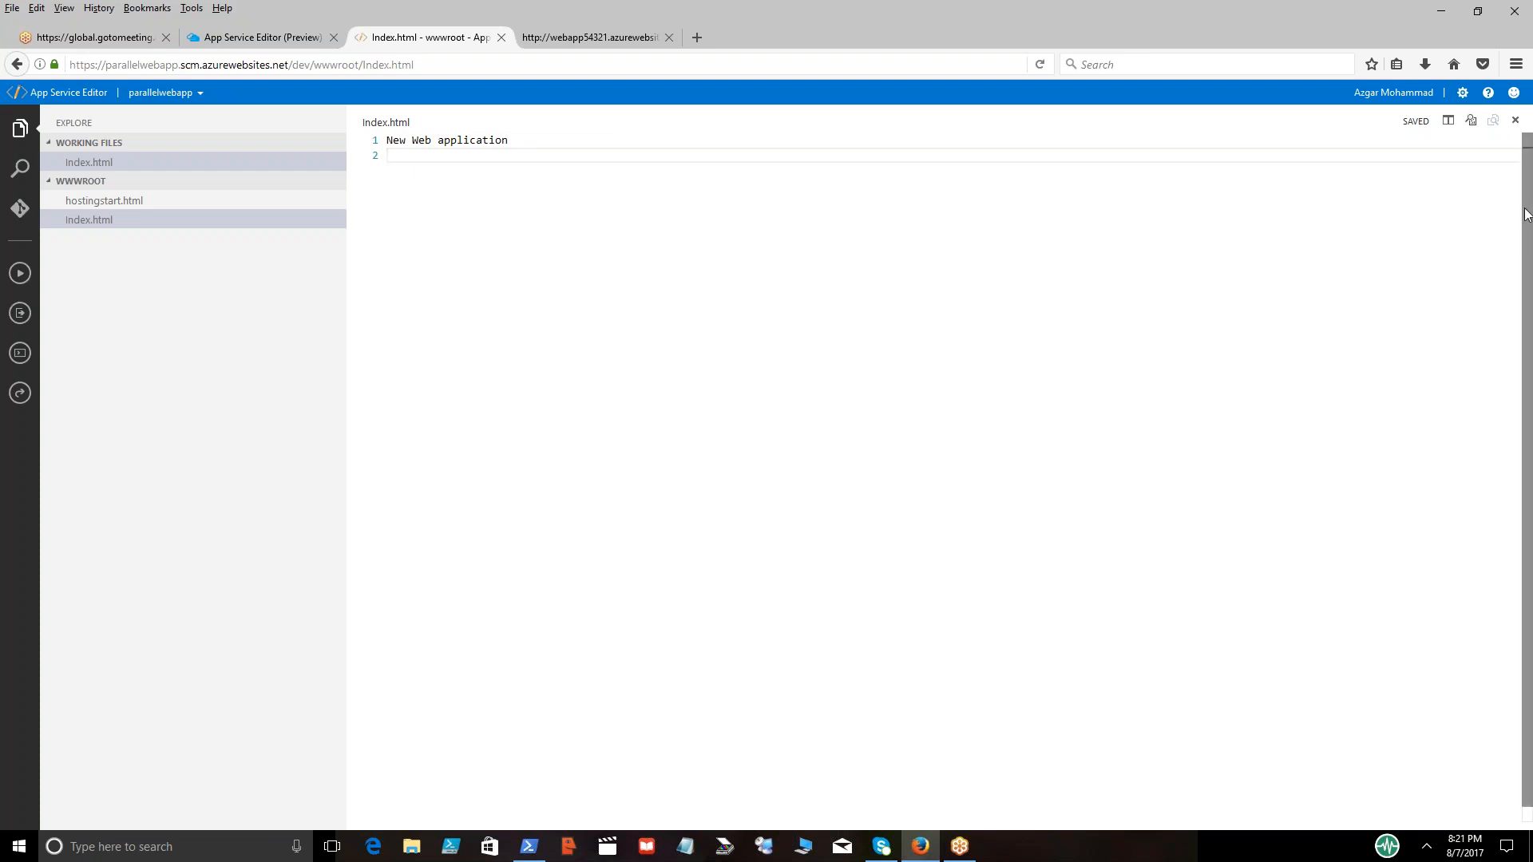
click(1516, 124)
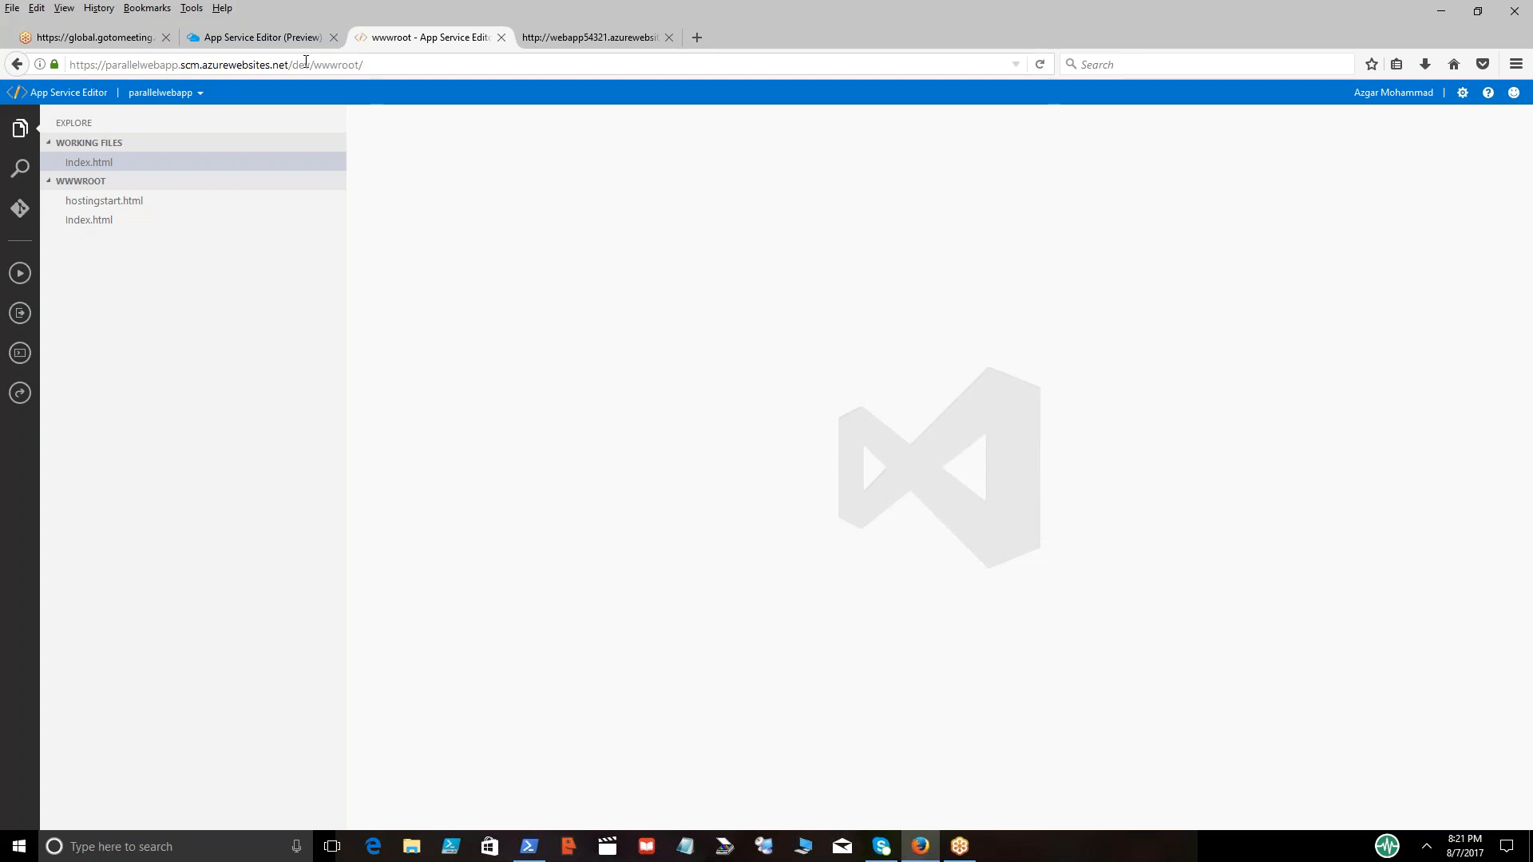
Browse to the live parallelwebapp site from its overview in the Azure portal, then return to the portal
click(300, 38)
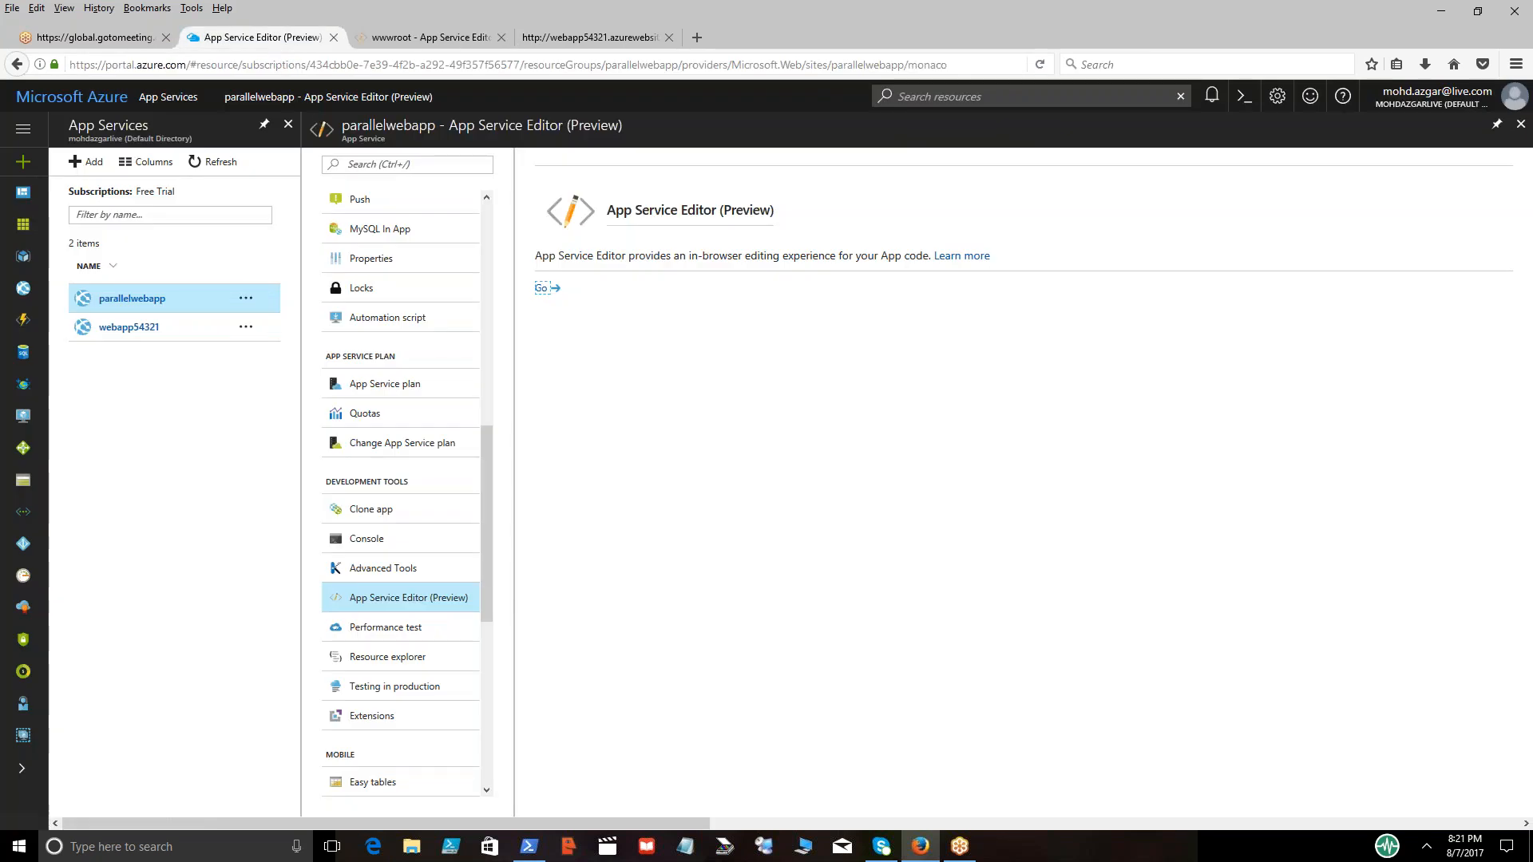
drag(155, 308, 169, 307)
scroll(492, 413, up, 10)
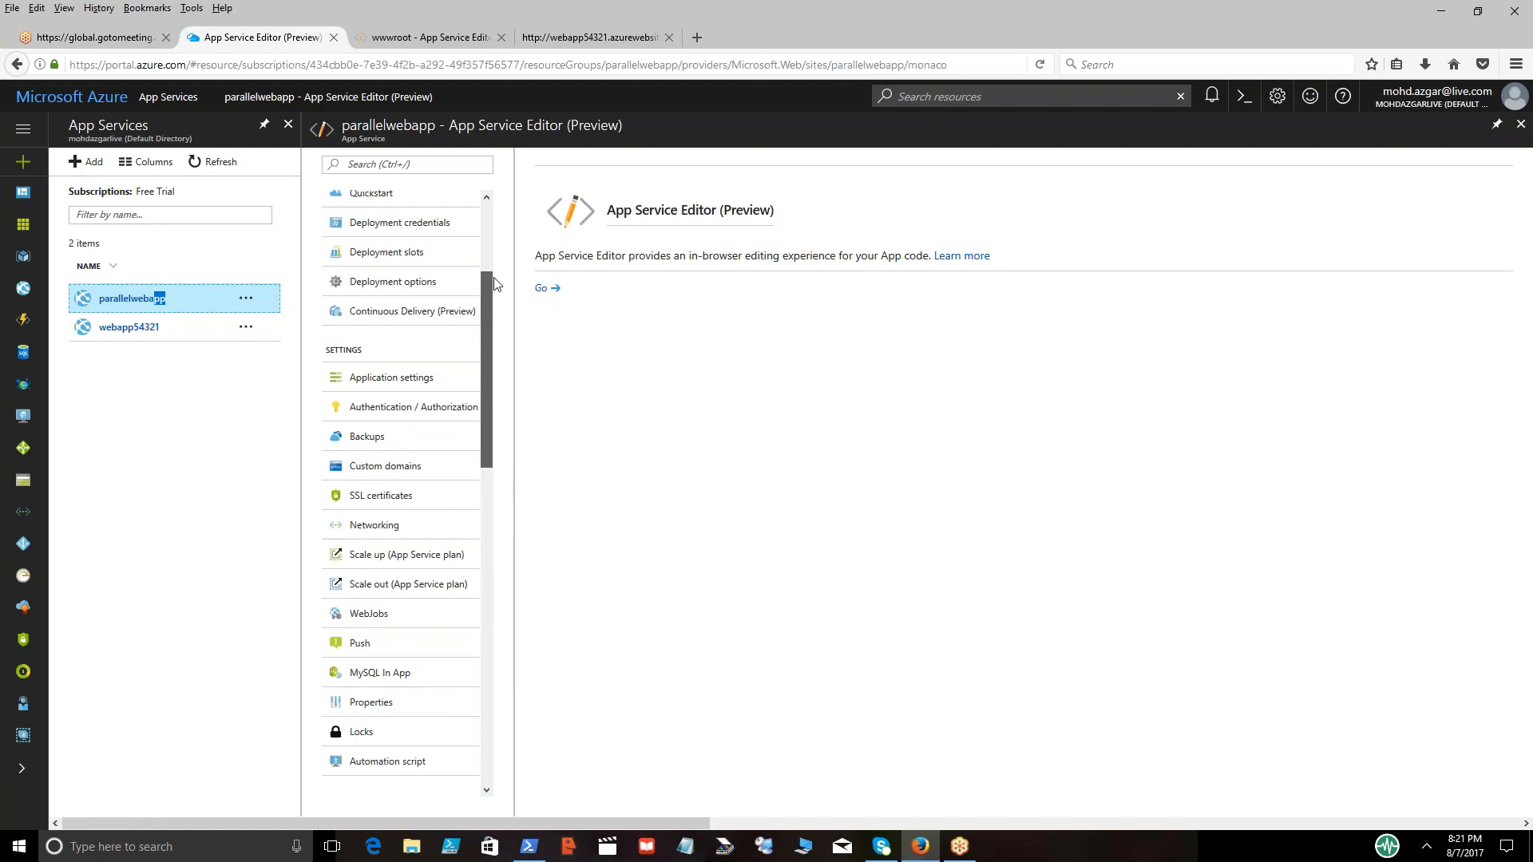
click(369, 210)
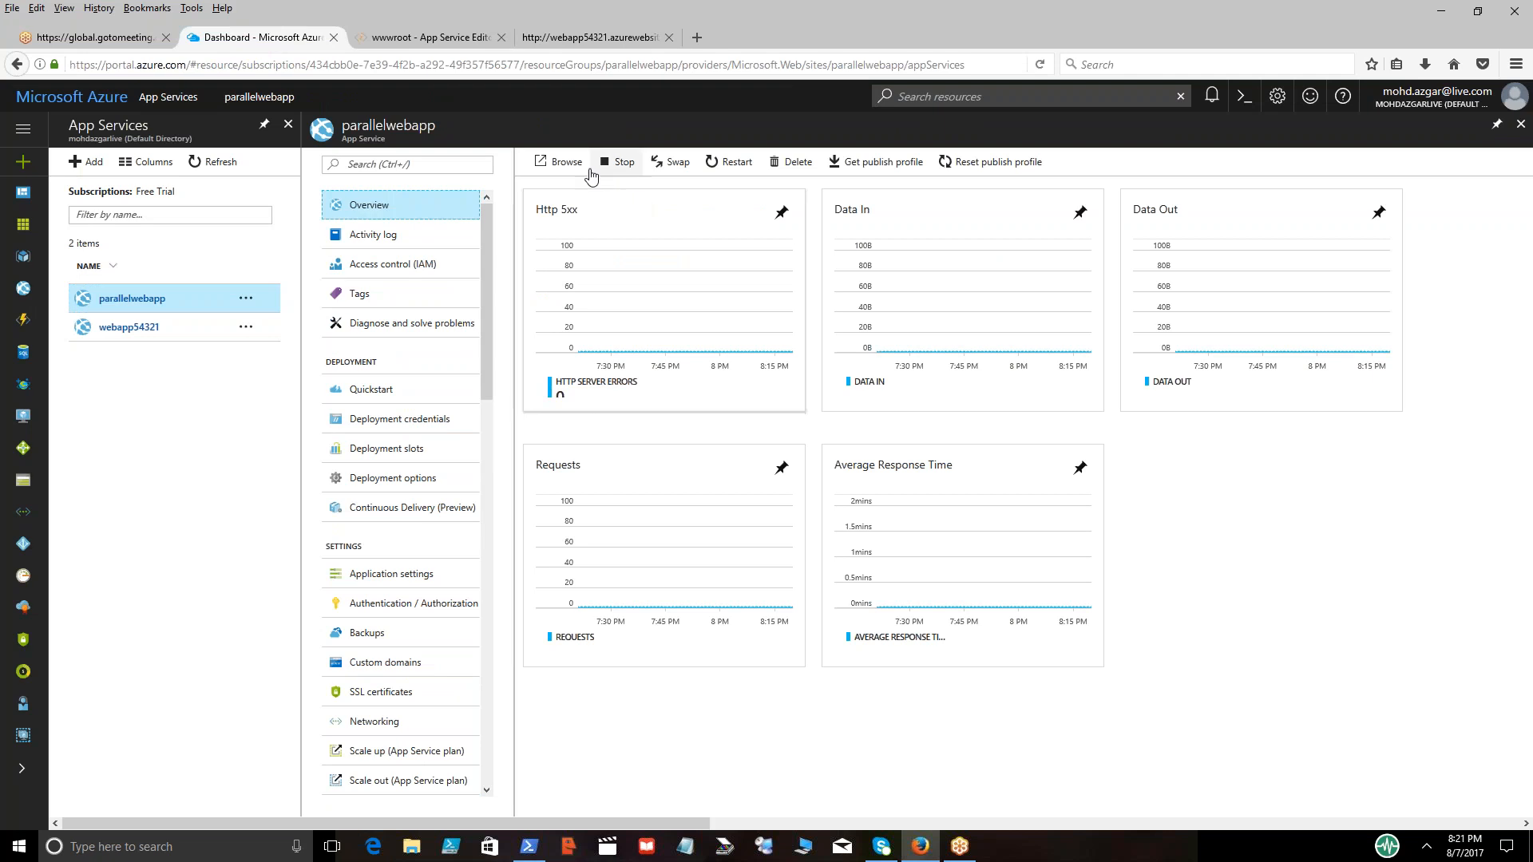
click(561, 163)
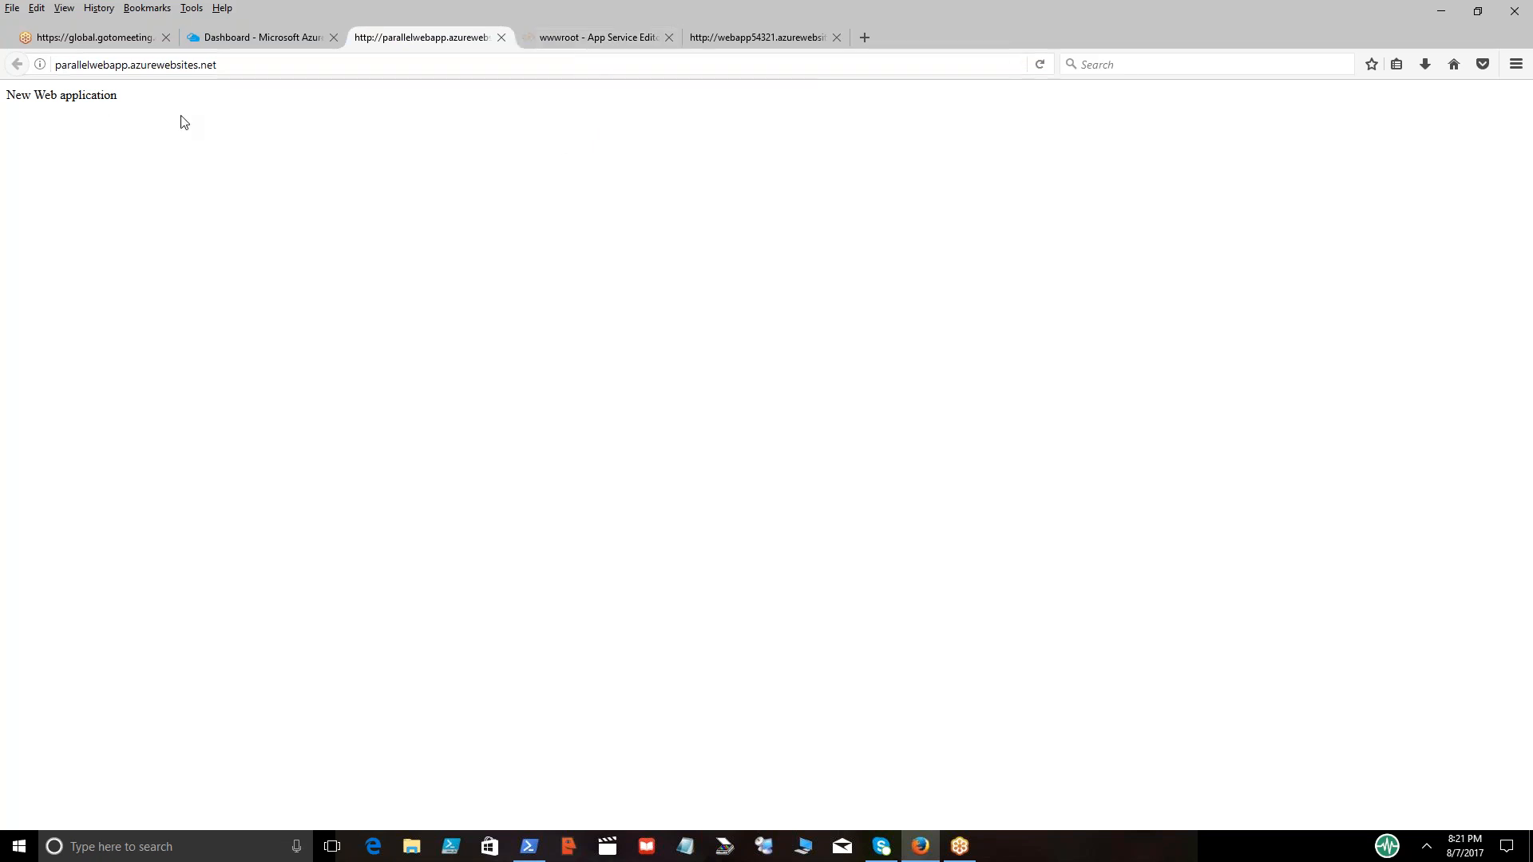
click(247, 40)
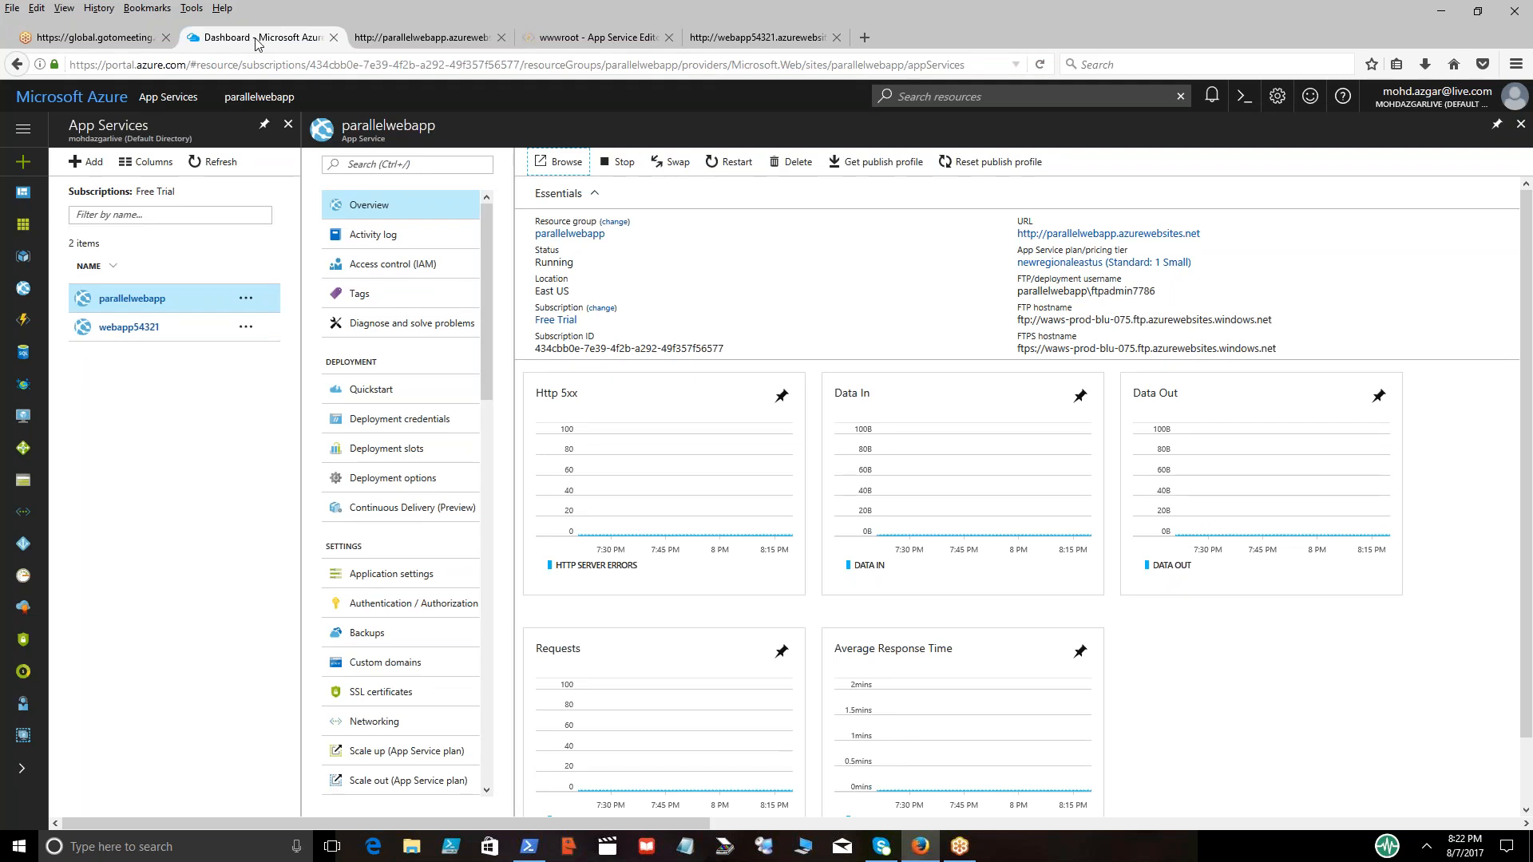
click(246, 298)
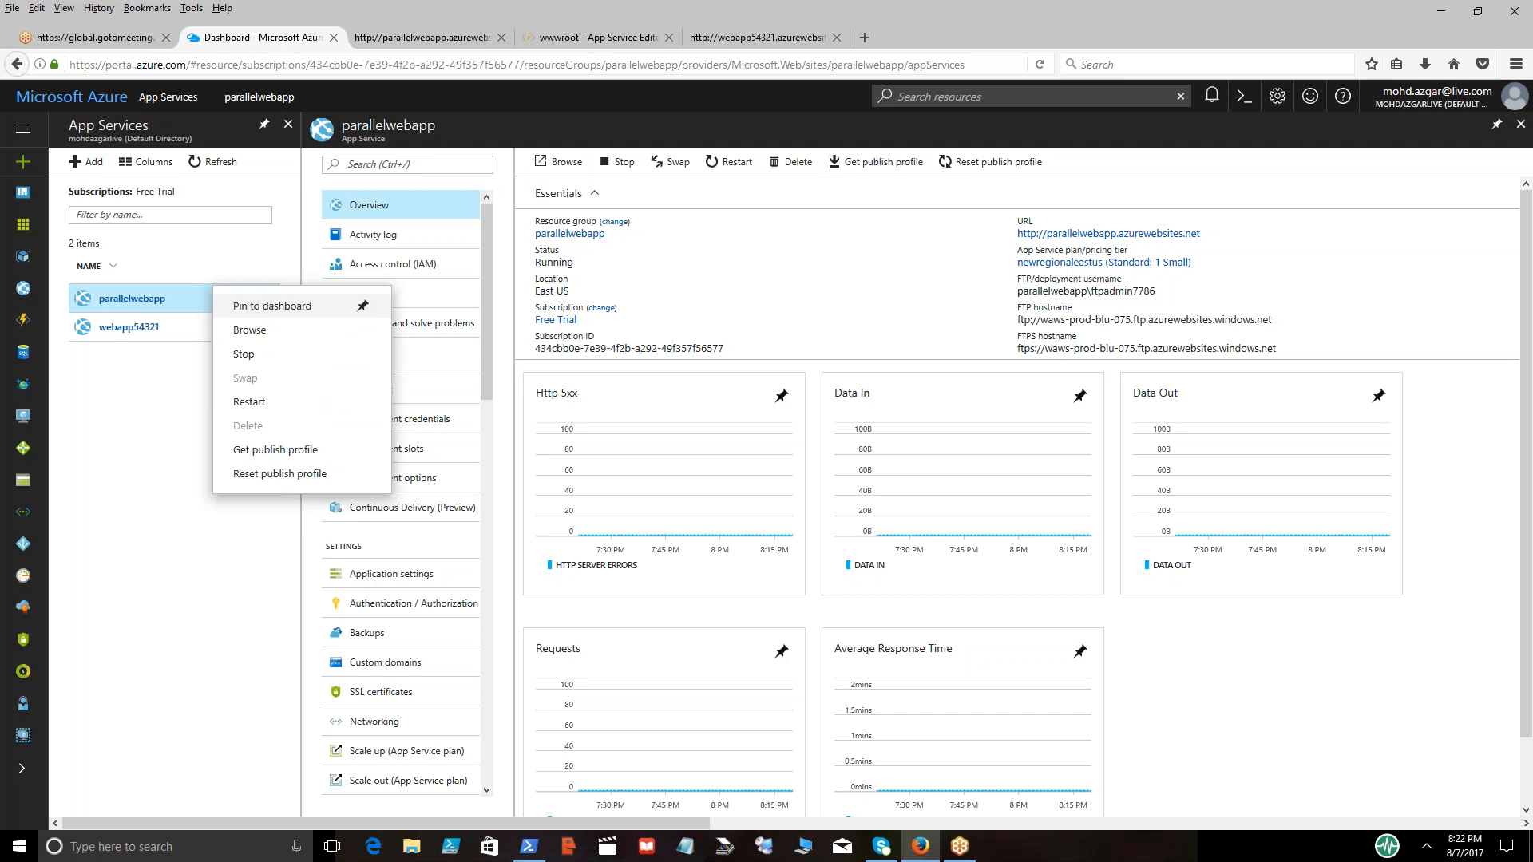
click(145, 613)
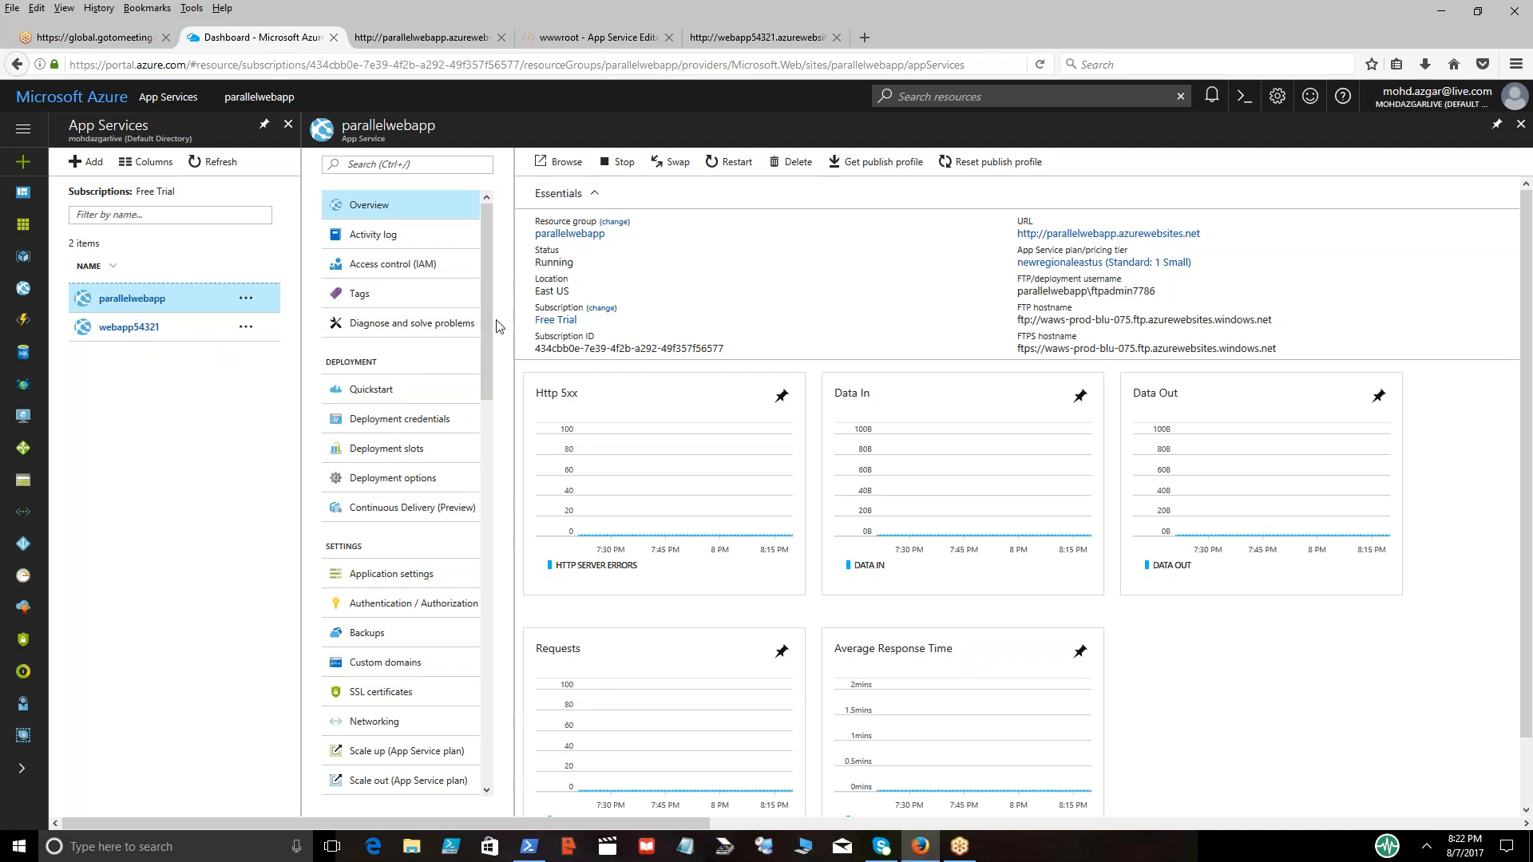
drag(485, 327, 484, 227)
Search the full list of Azure services for "traffic" and open Traffic Manager profiles
click(24, 130)
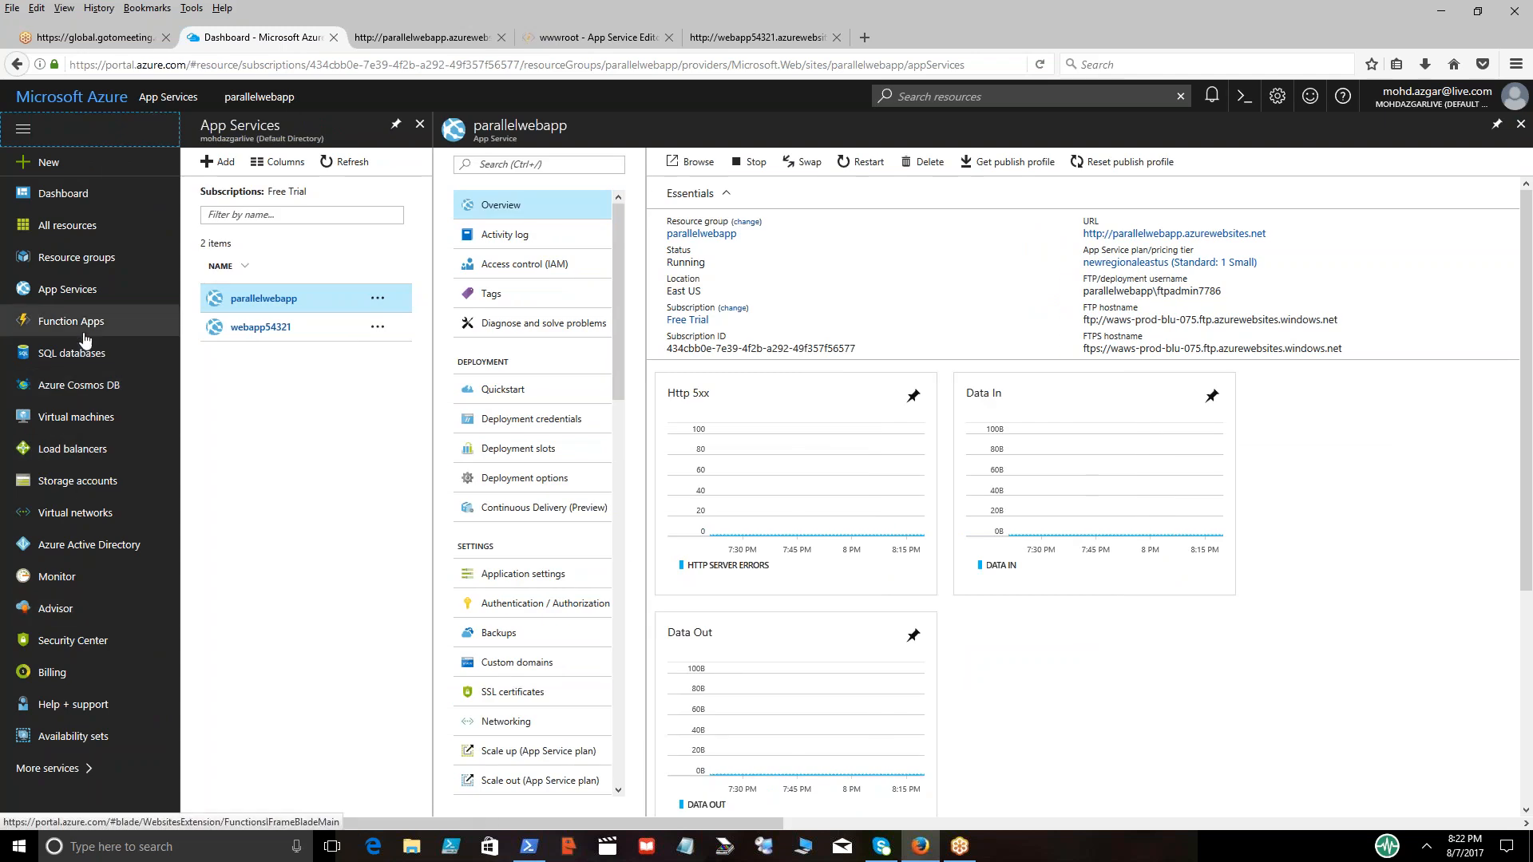
double_click(53, 769)
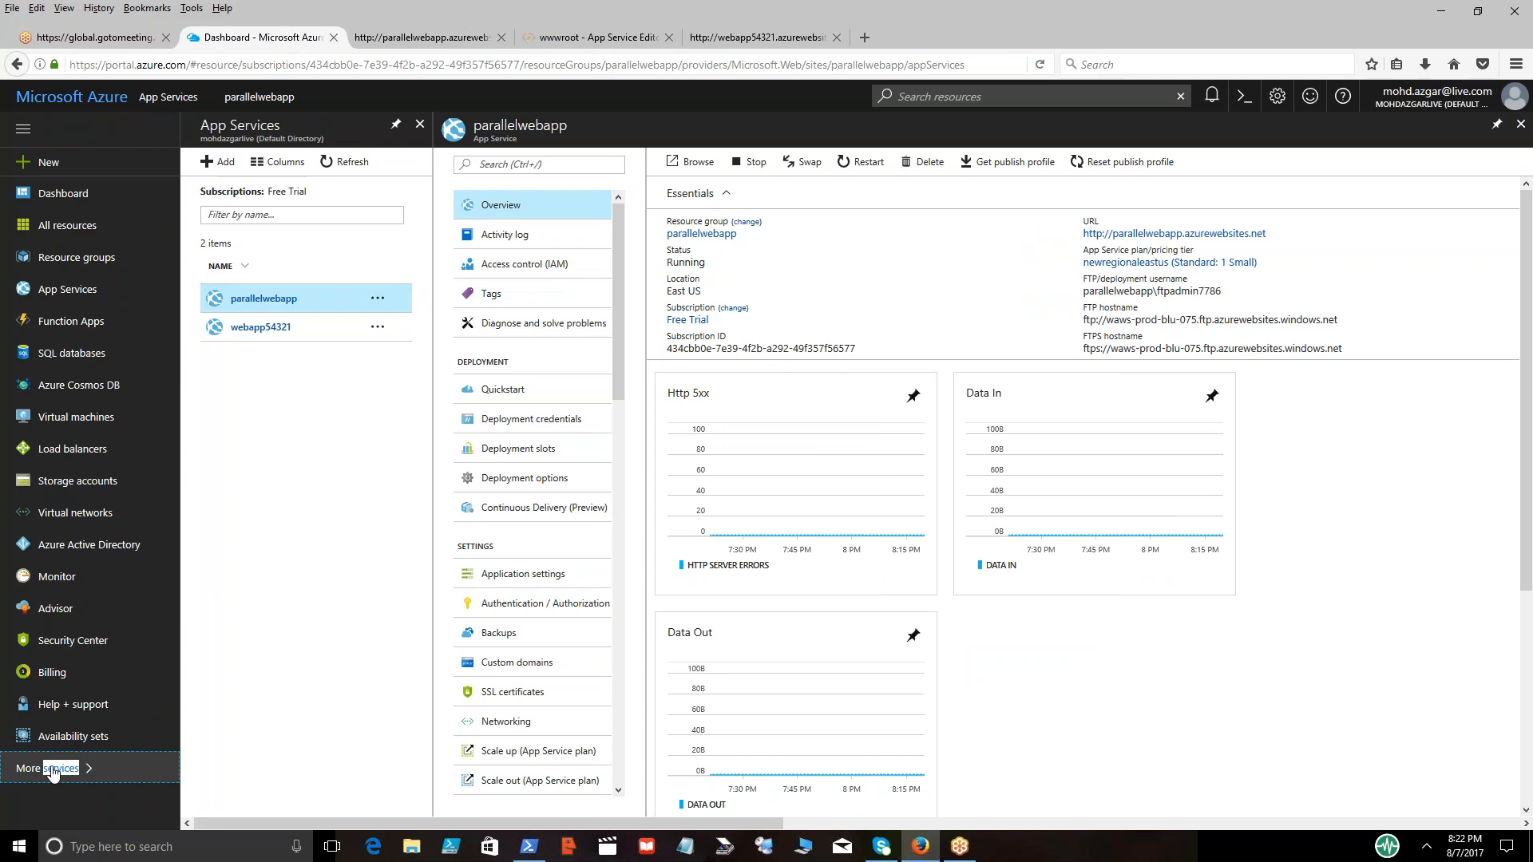
click(53, 769)
text(t)
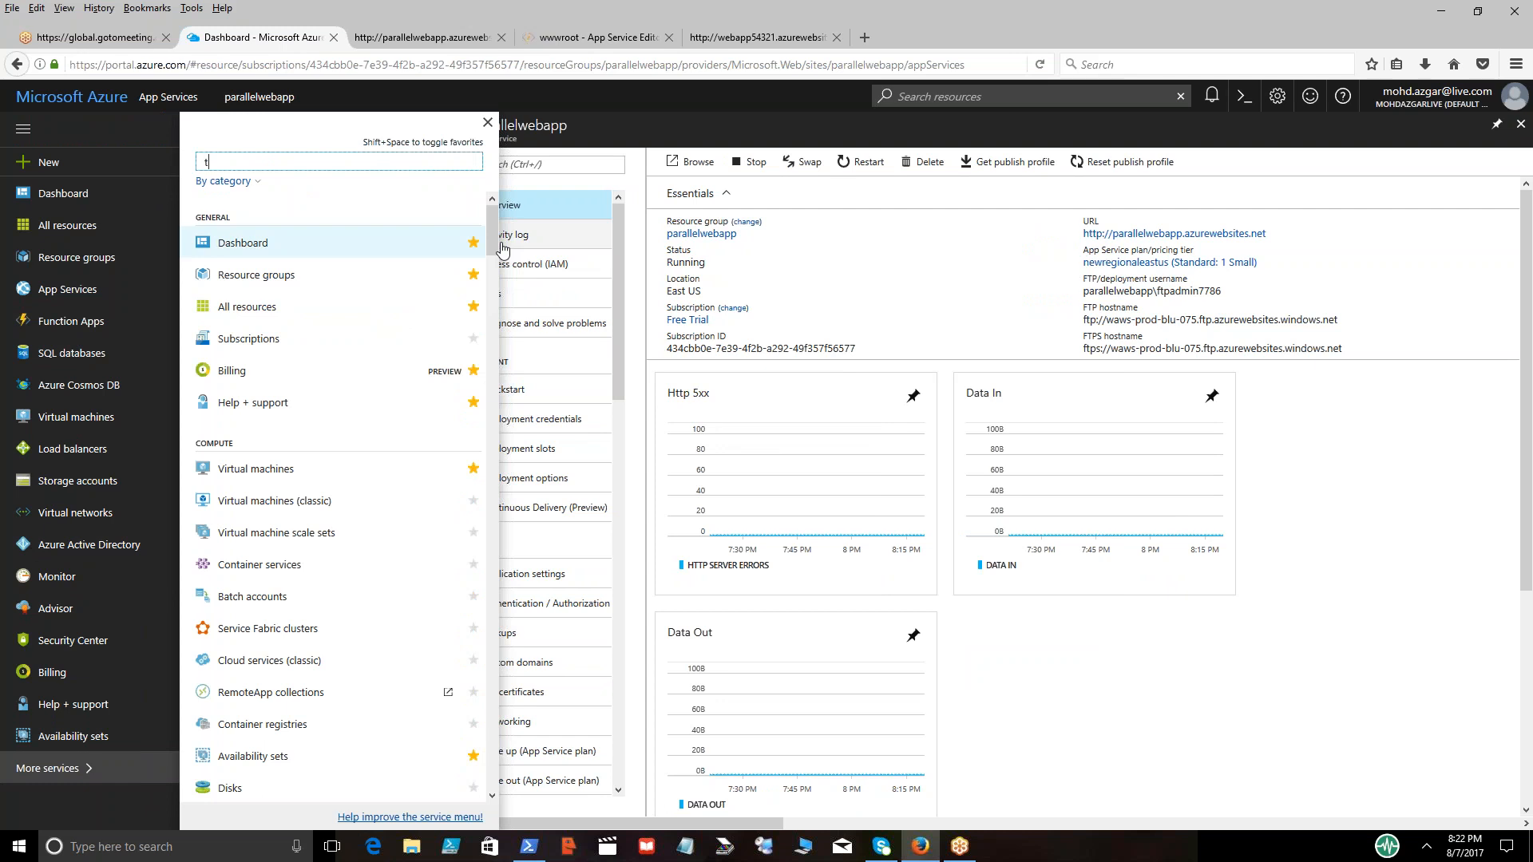
text(raffic)
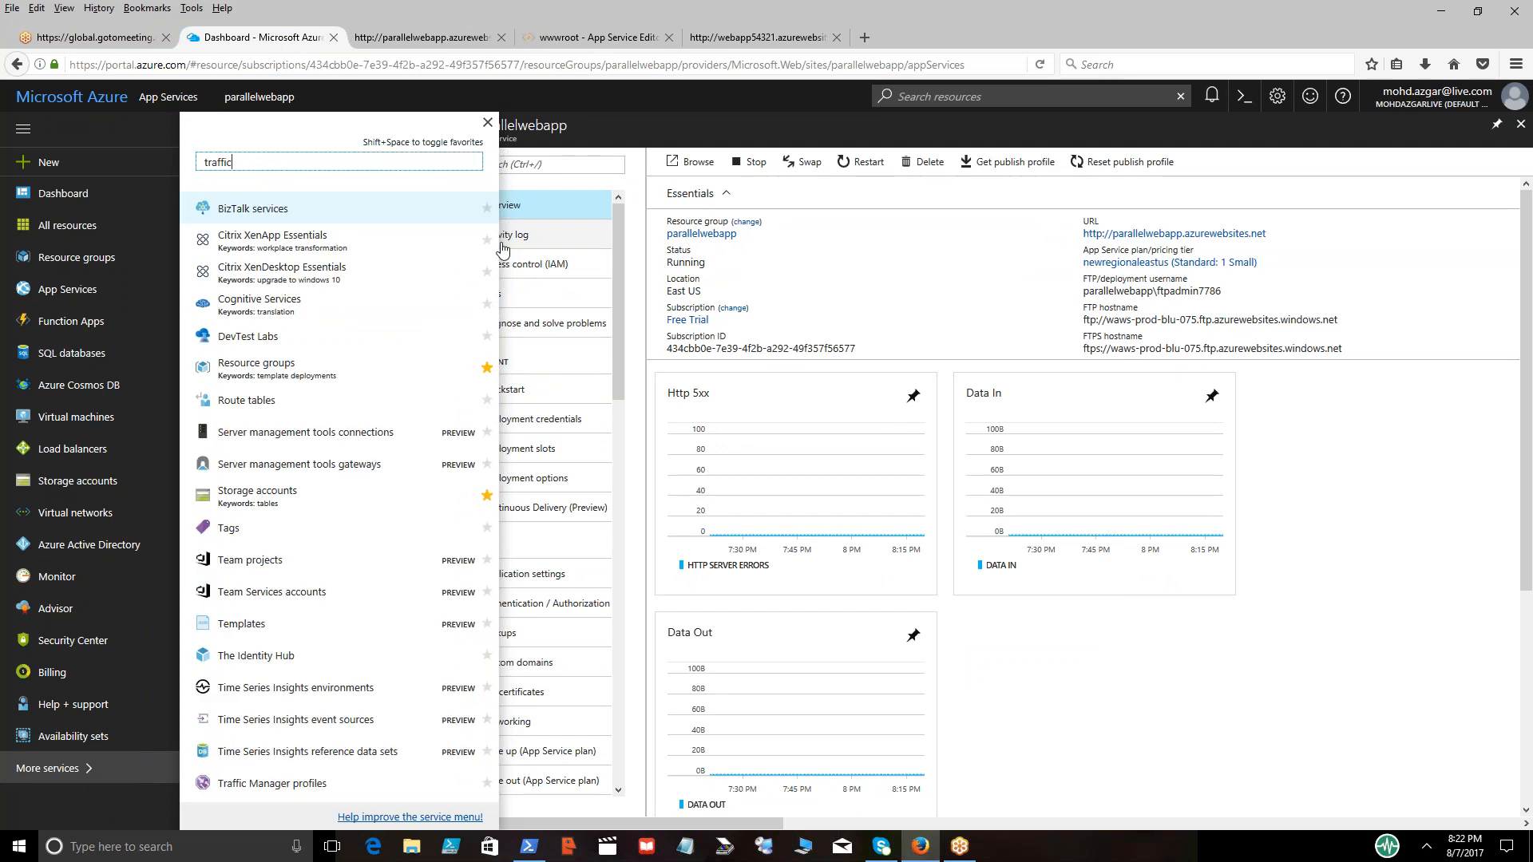
click(267, 213)
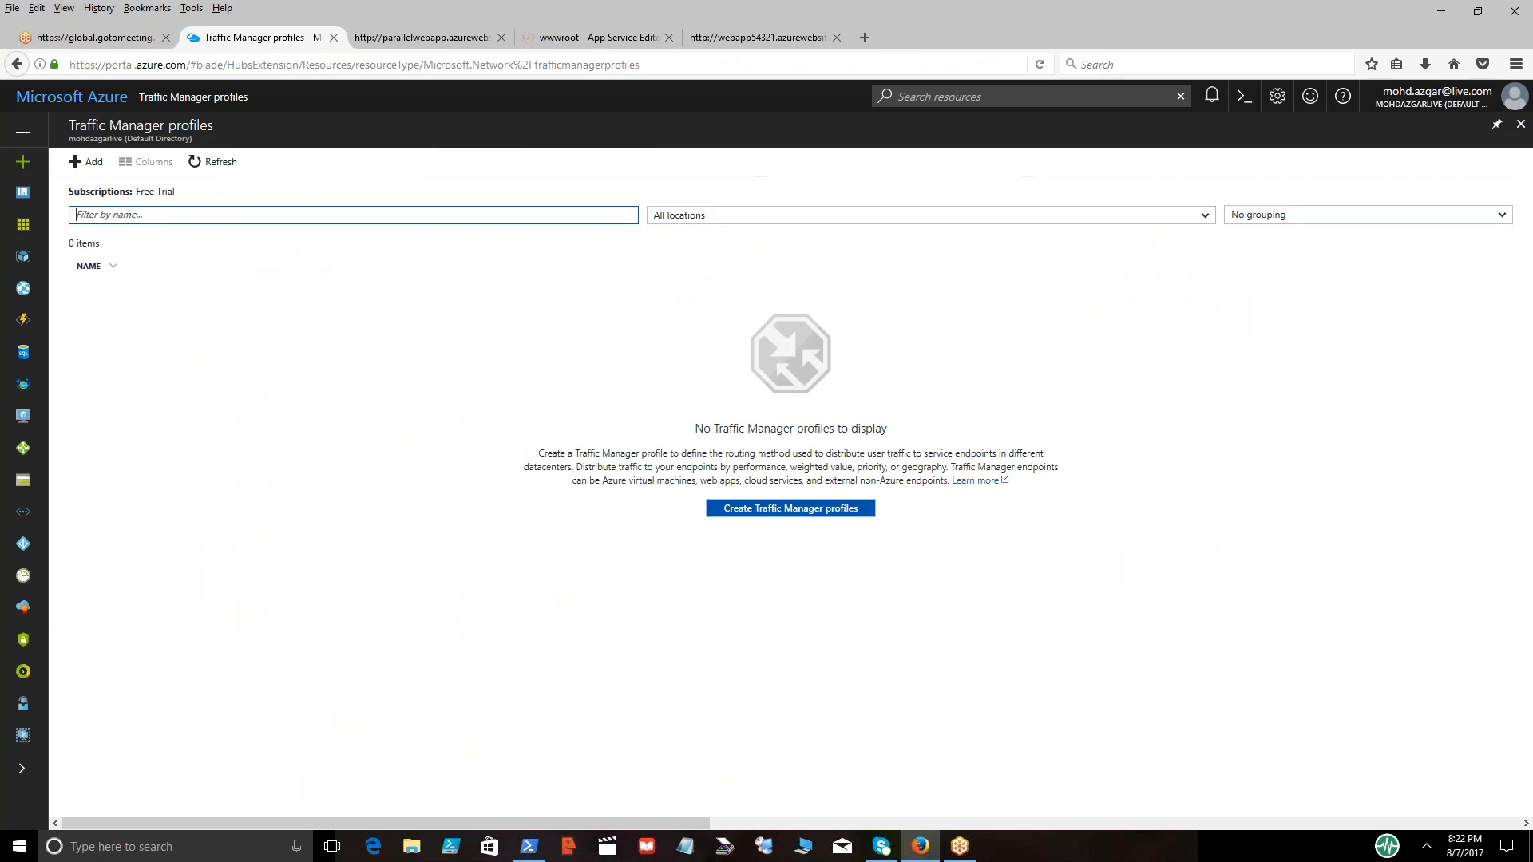
Open the creation form for a new Traffic Manager profile and check the notifications while it loads
click(797, 511)
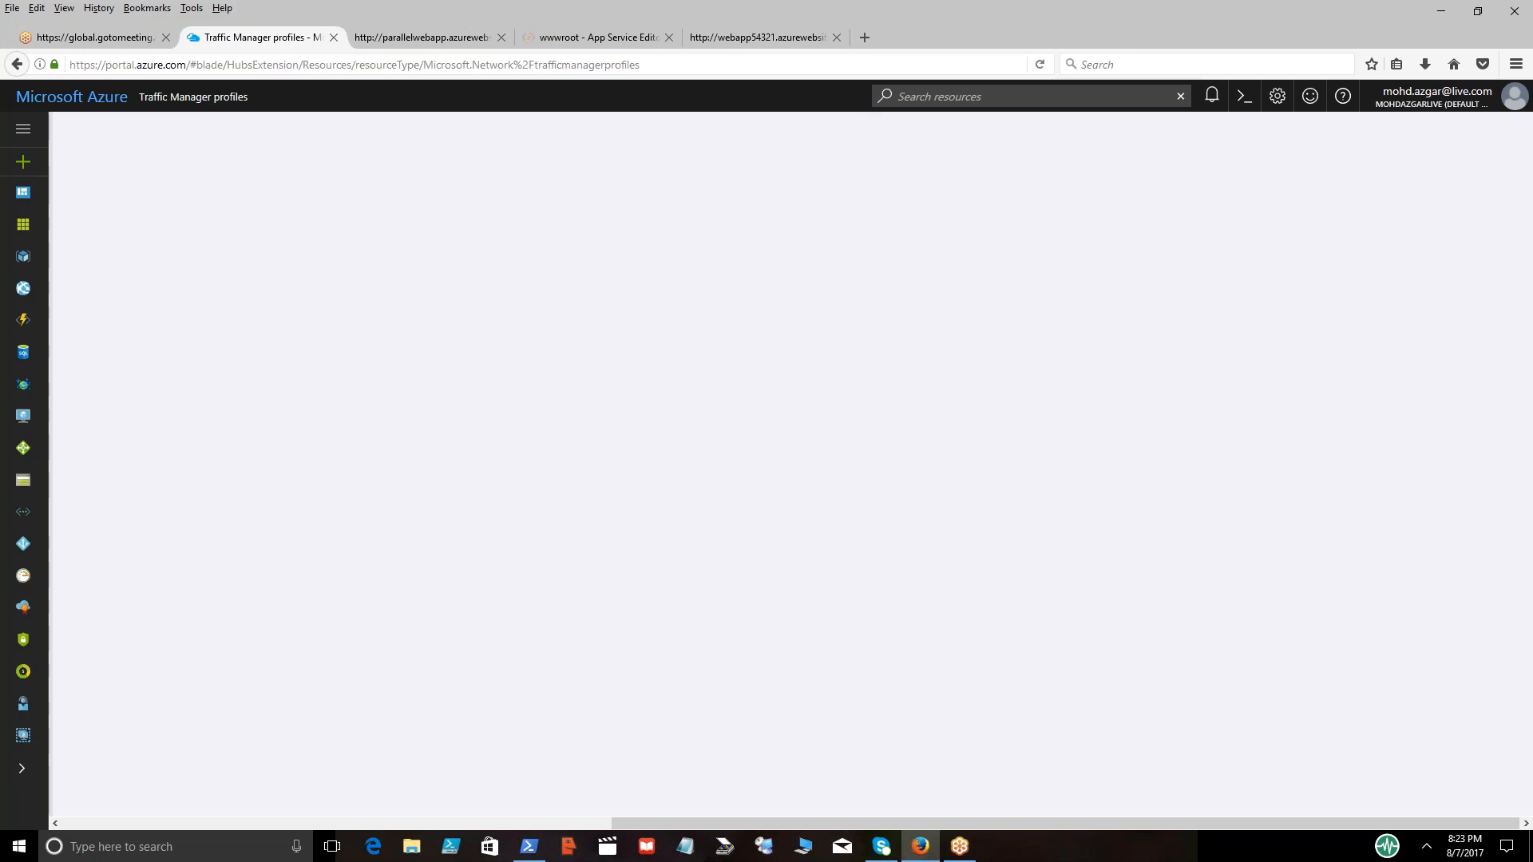
click(1211, 97)
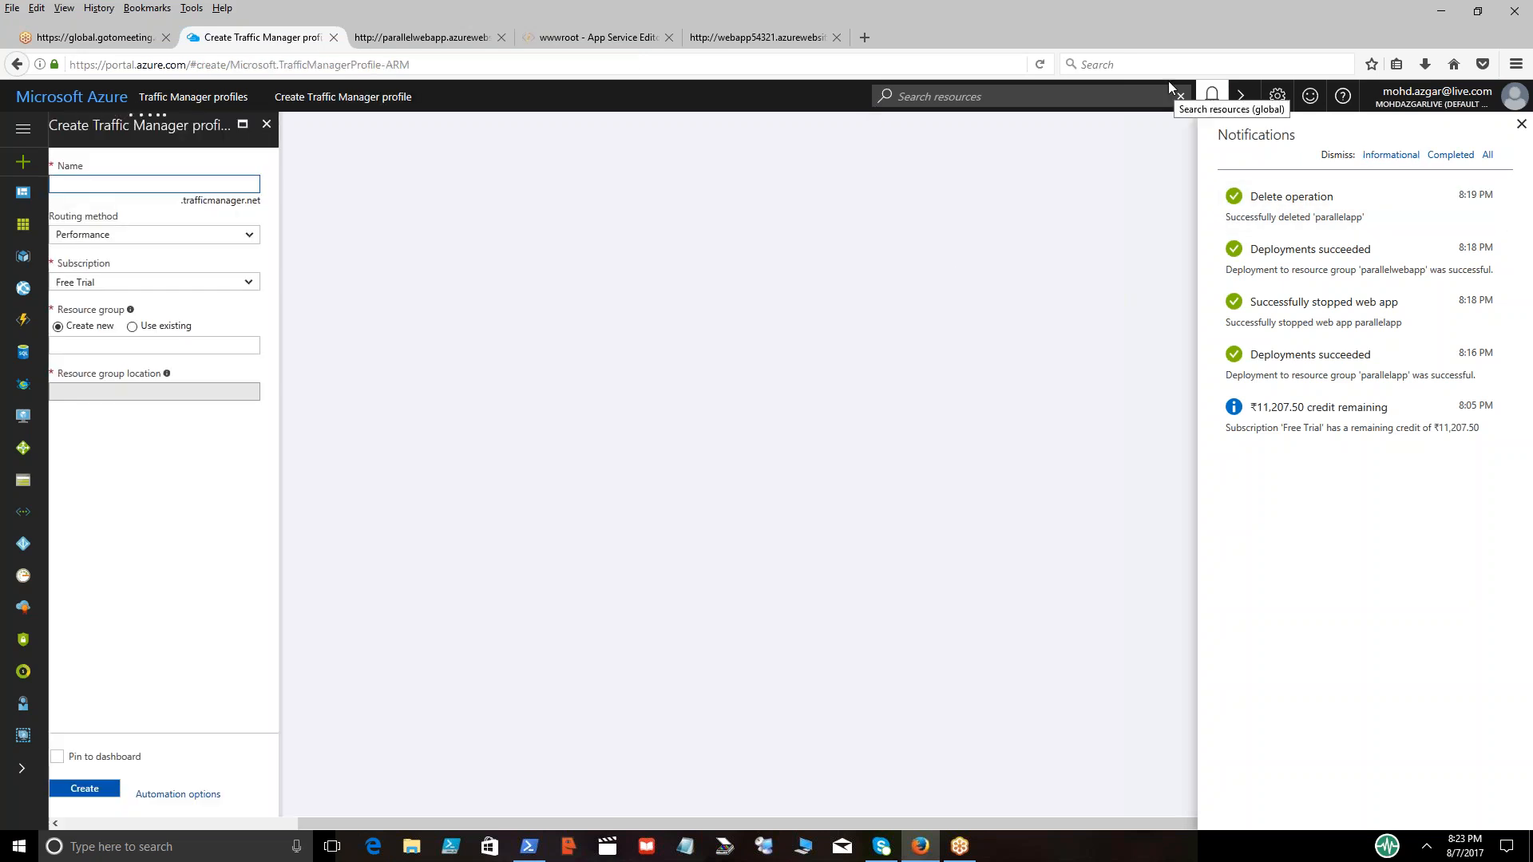
click(1212, 96)
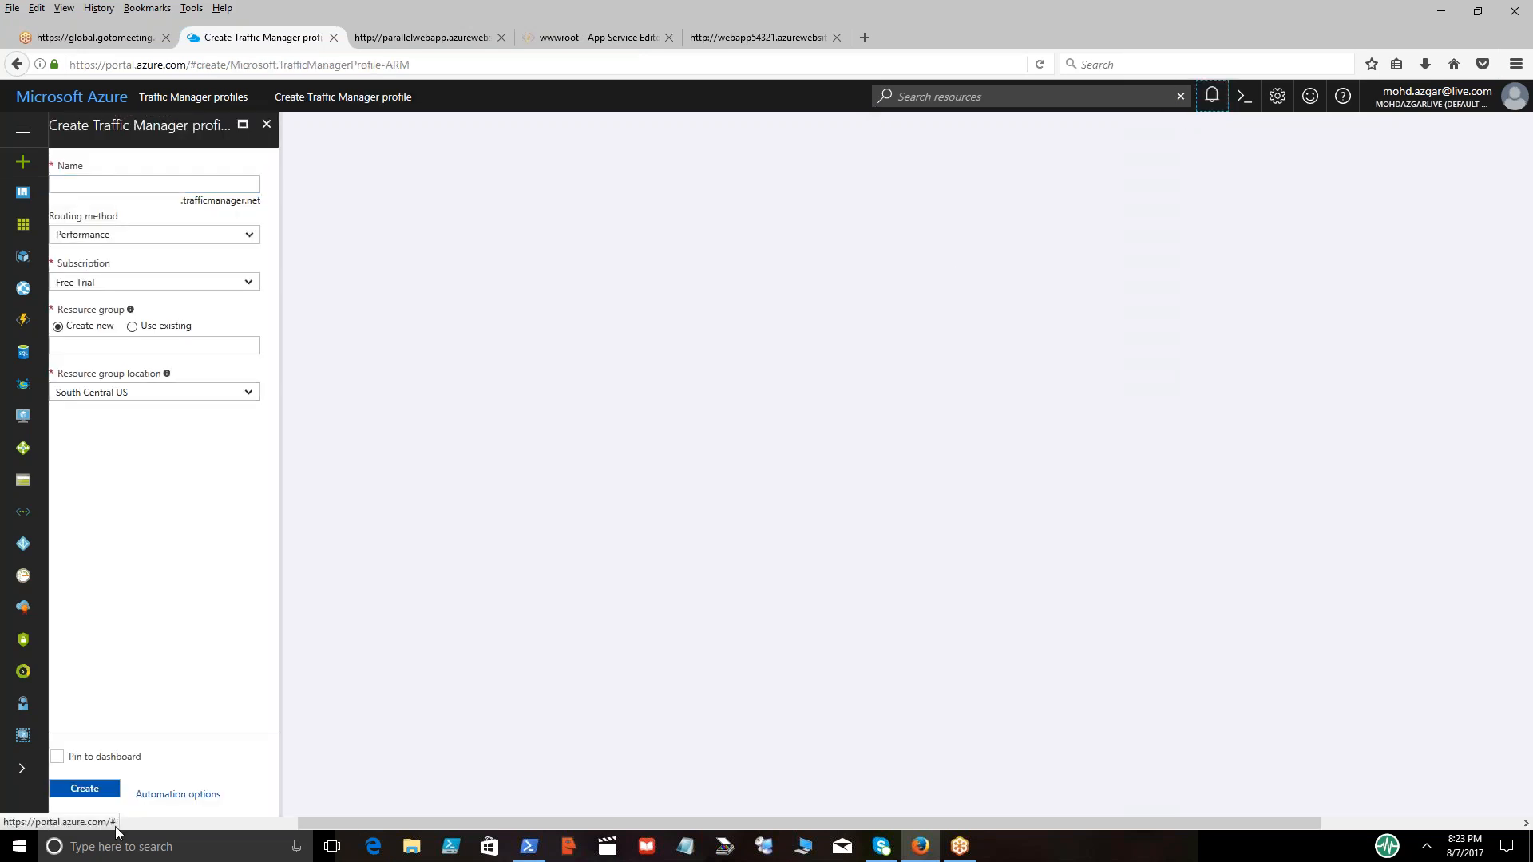
drag(318, 832, 84, 835)
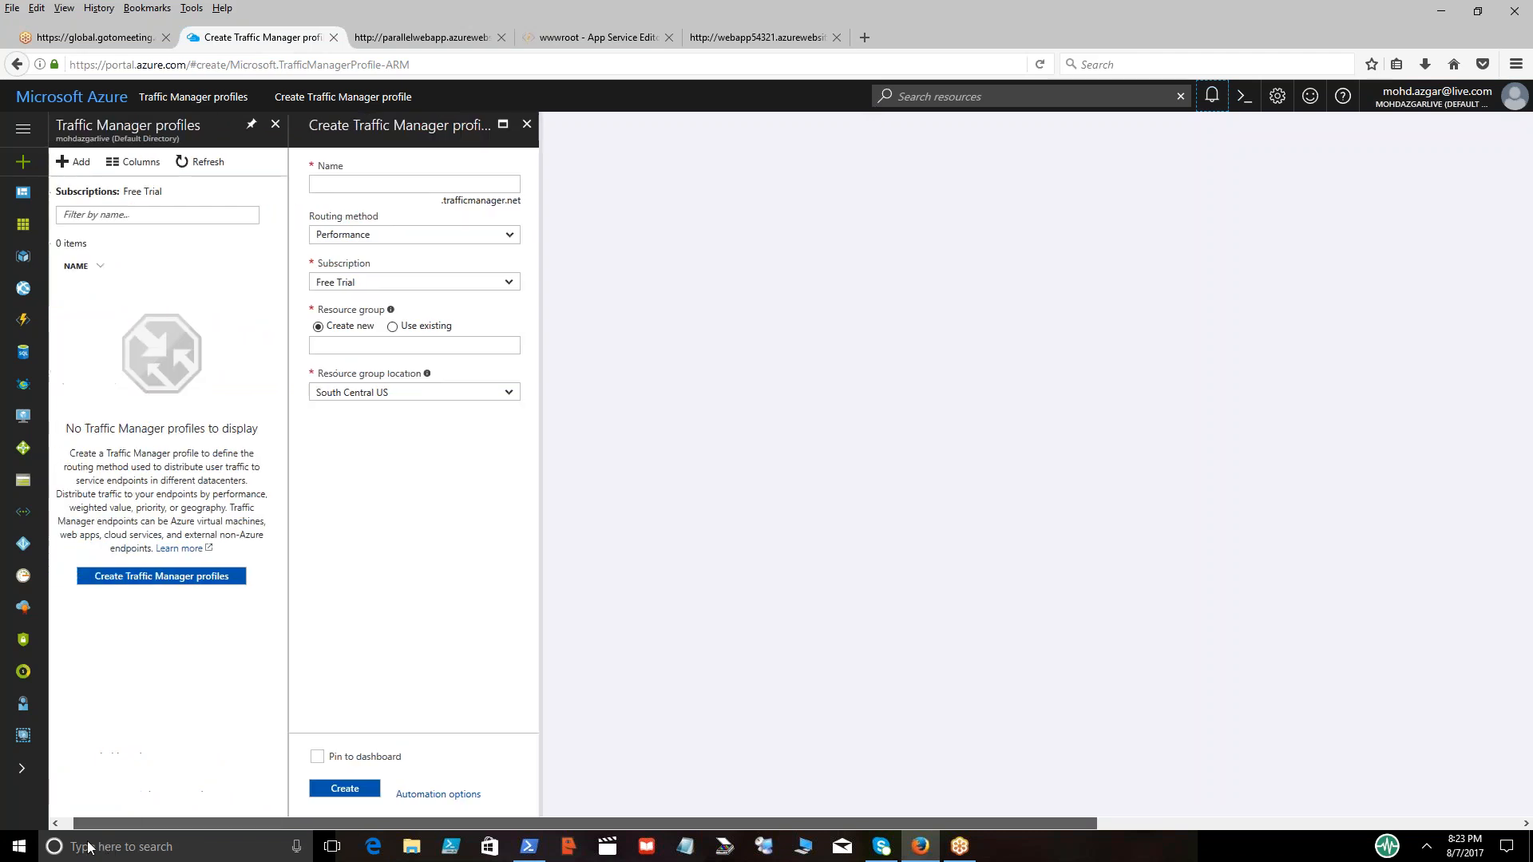
Name the Traffic Manager profile WebTrafficMgr and set its routing method to Geographic
click(389, 184)
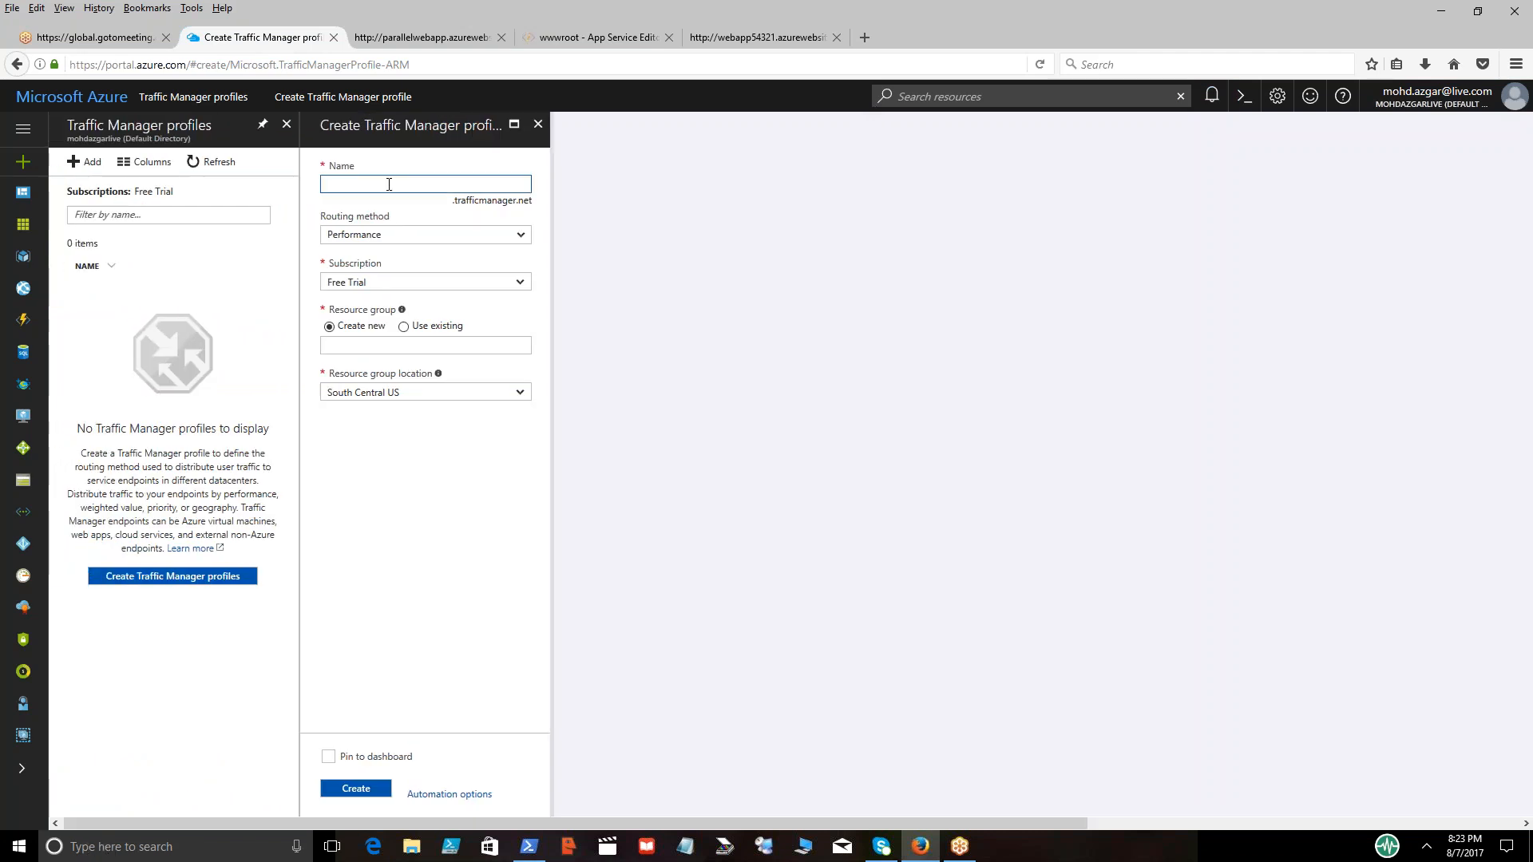
text(WebTM)
key(Tab)
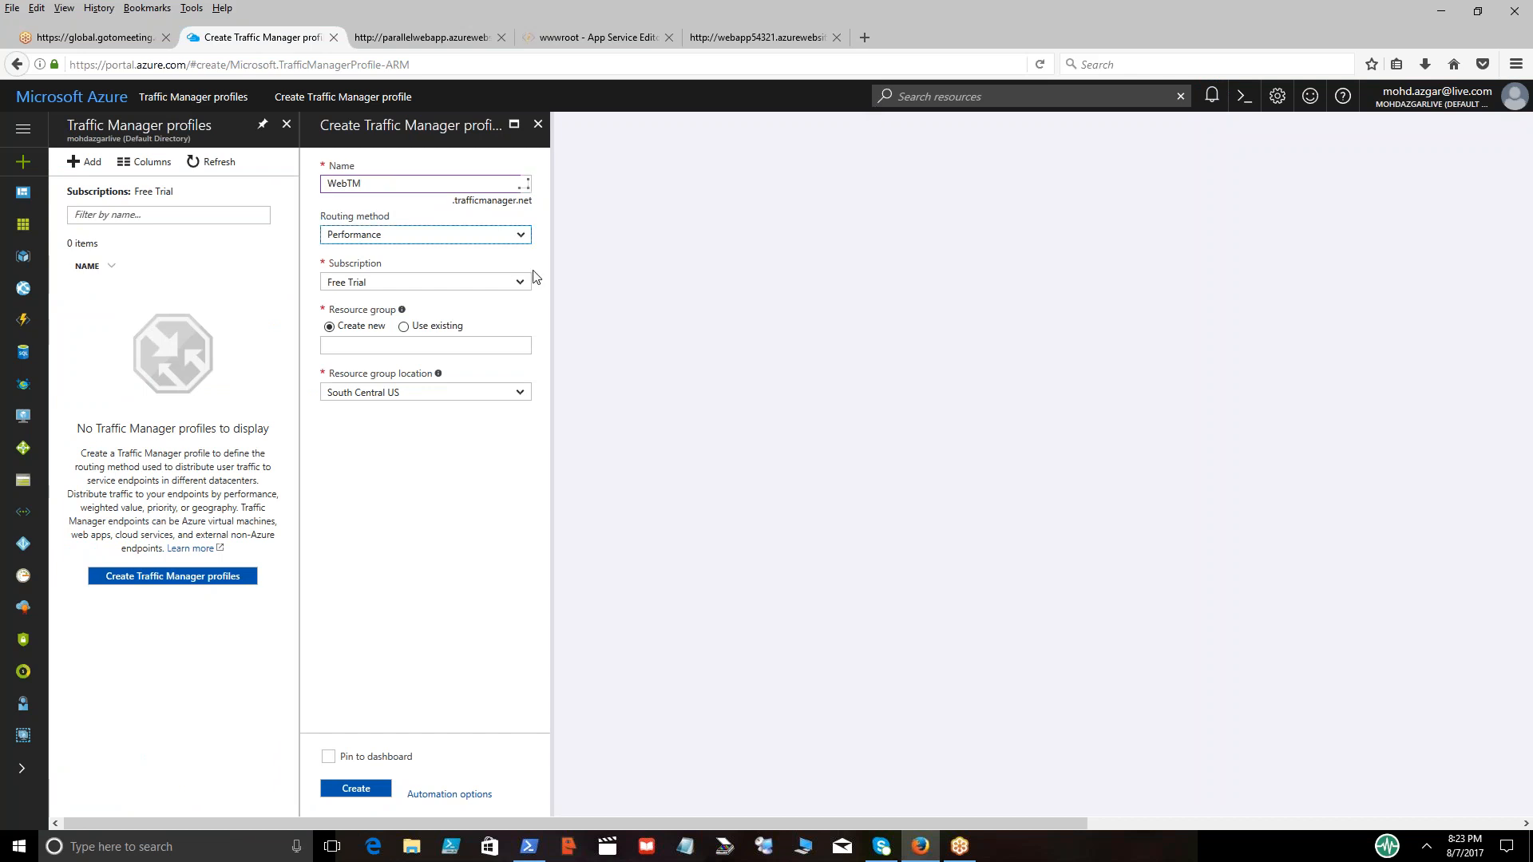
click(429, 185)
key(BackSpace)
text(rafficMgr)
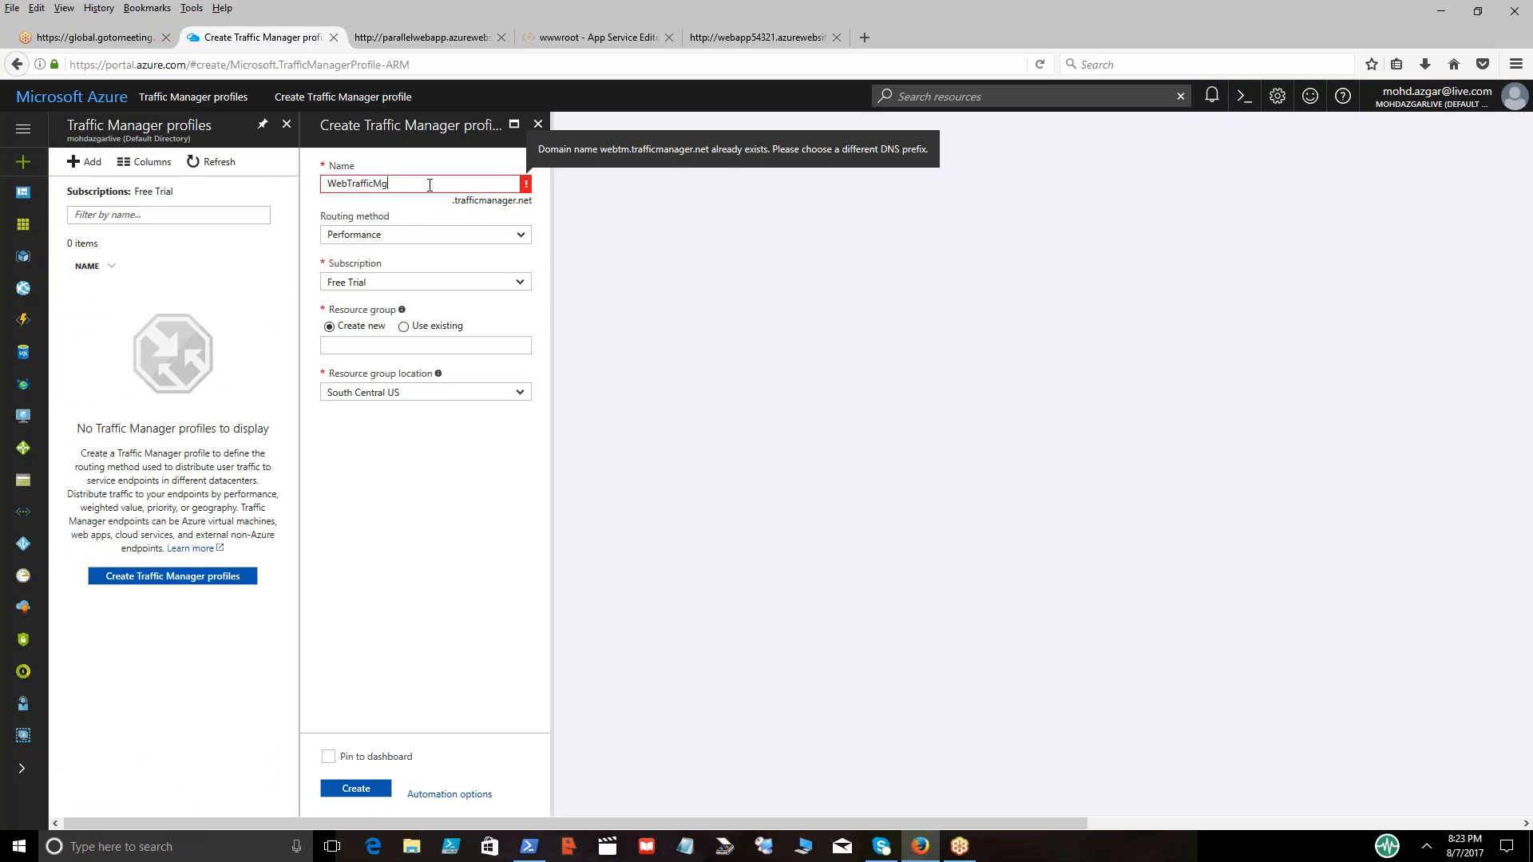
key(Tab)
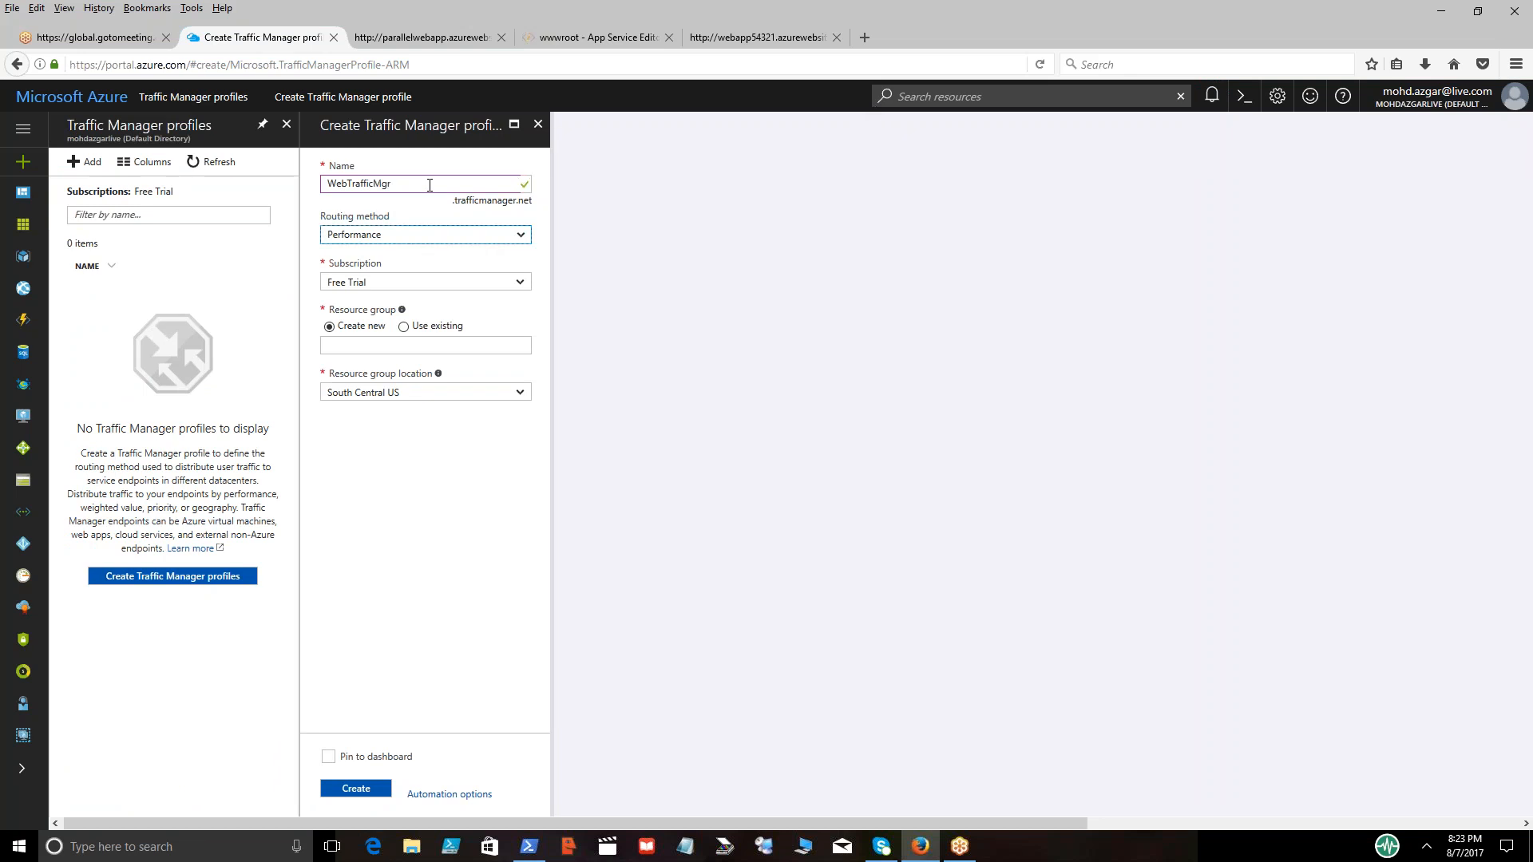
click(516, 242)
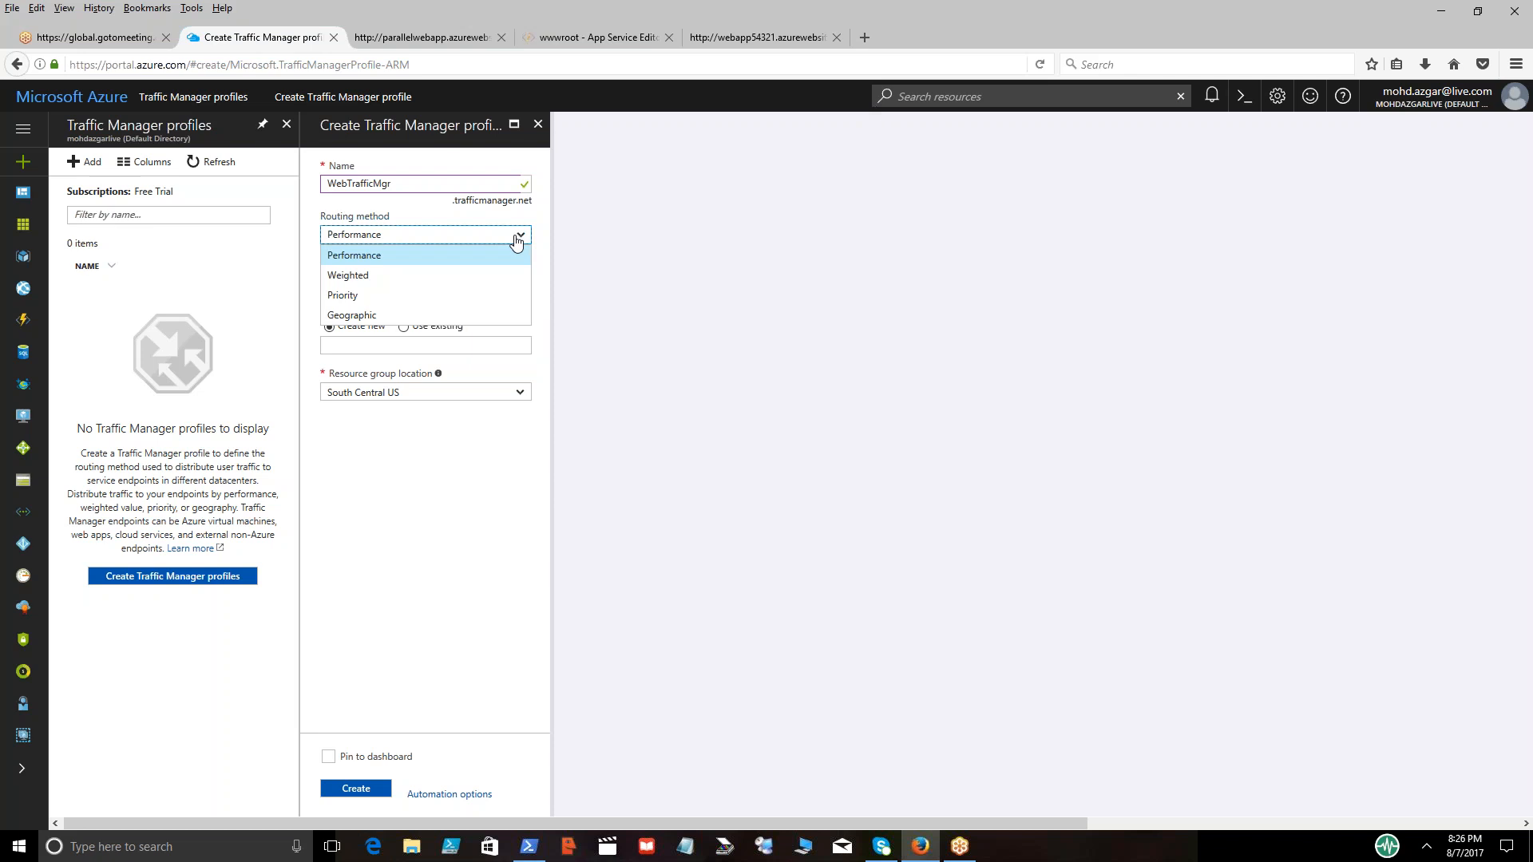
click(359, 316)
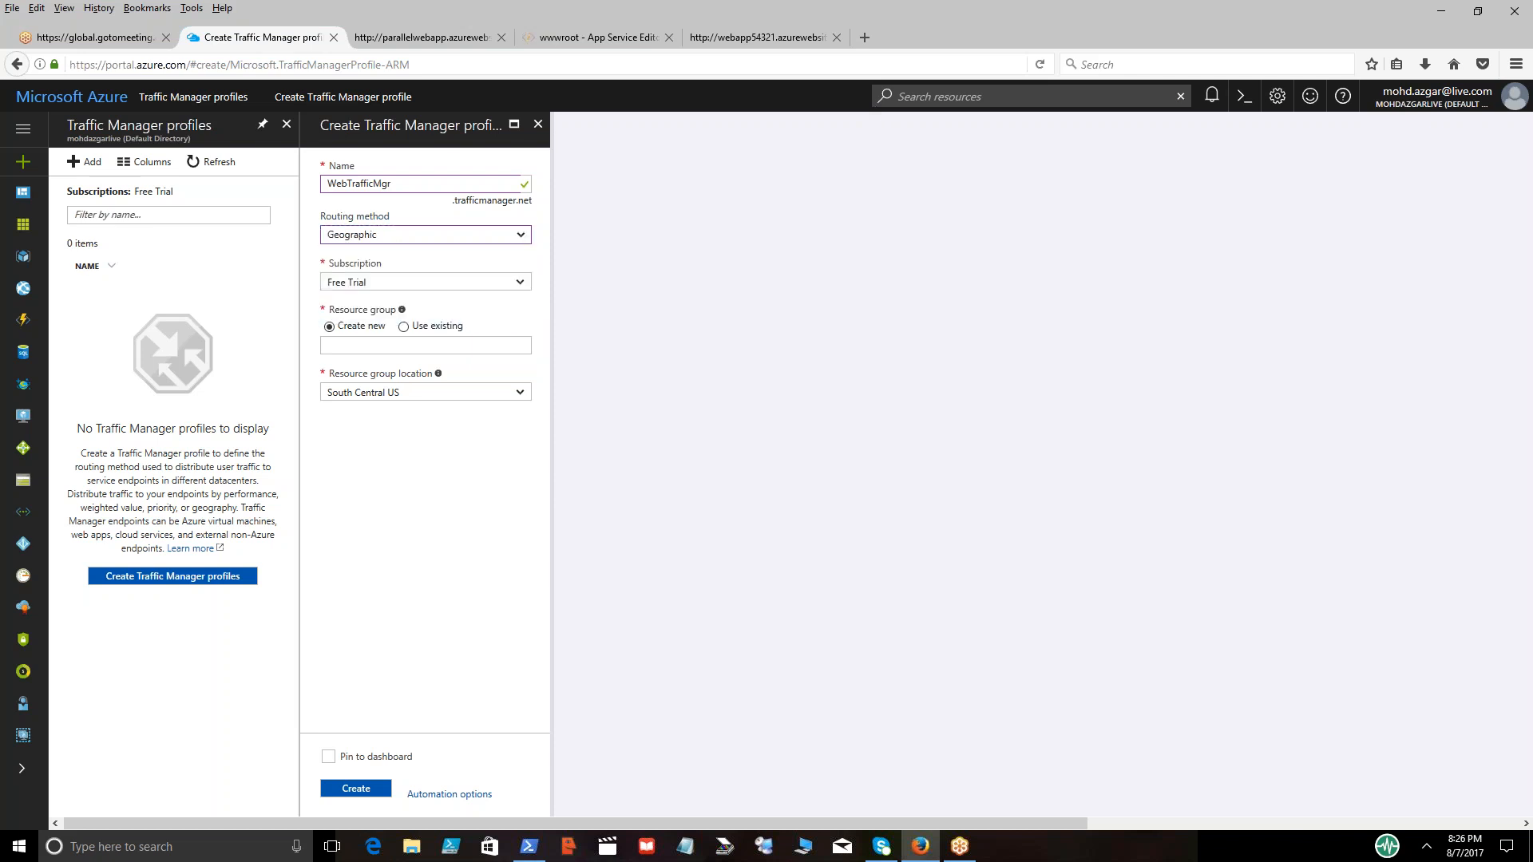
Assign the existing parallelwebapp resource group to the profile and create it
click(353, 348)
click(405, 327)
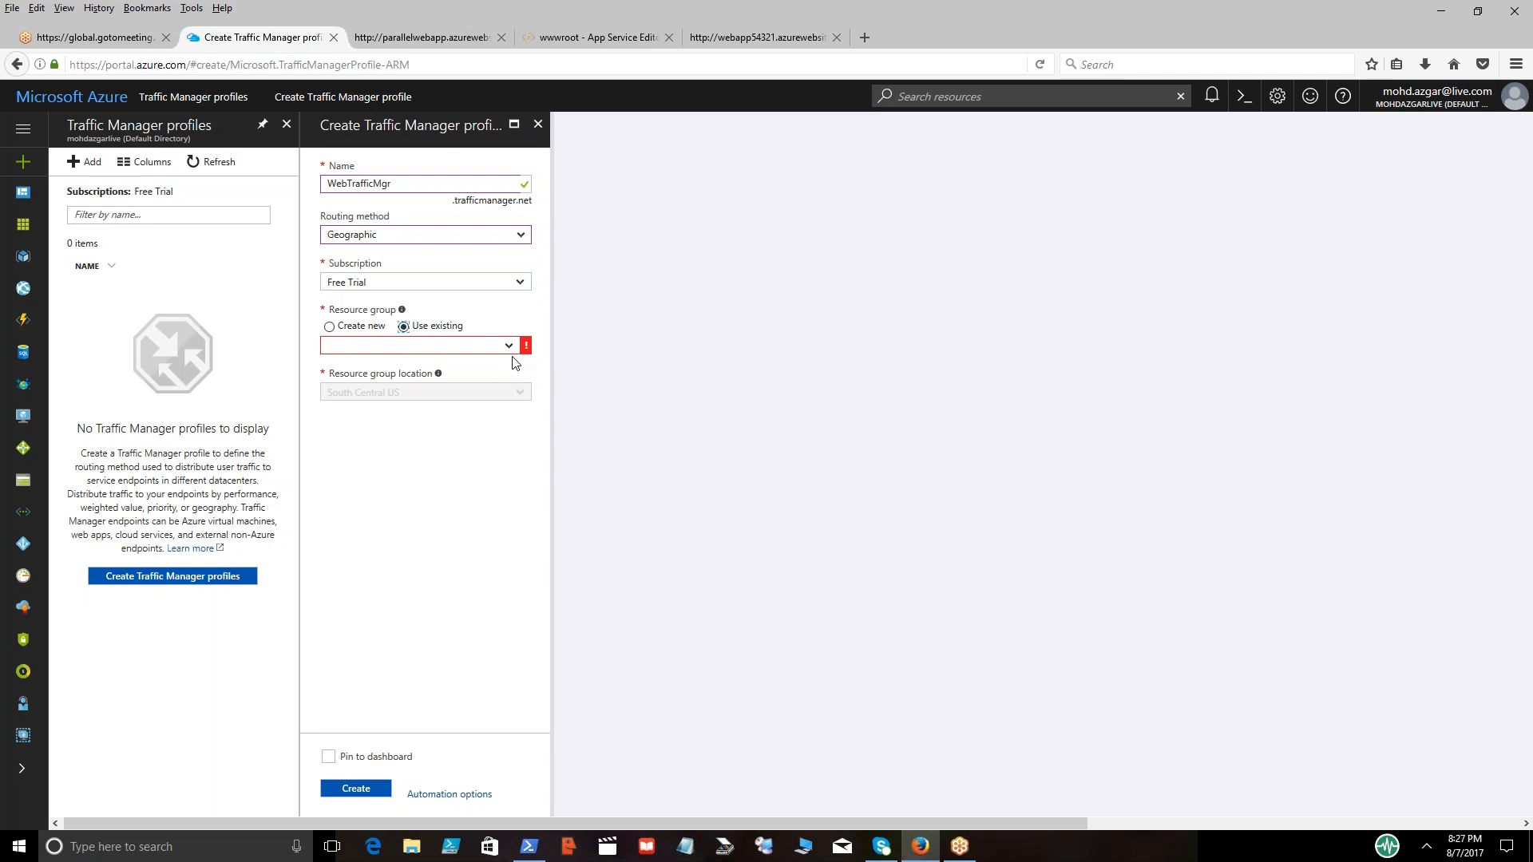
click(511, 352)
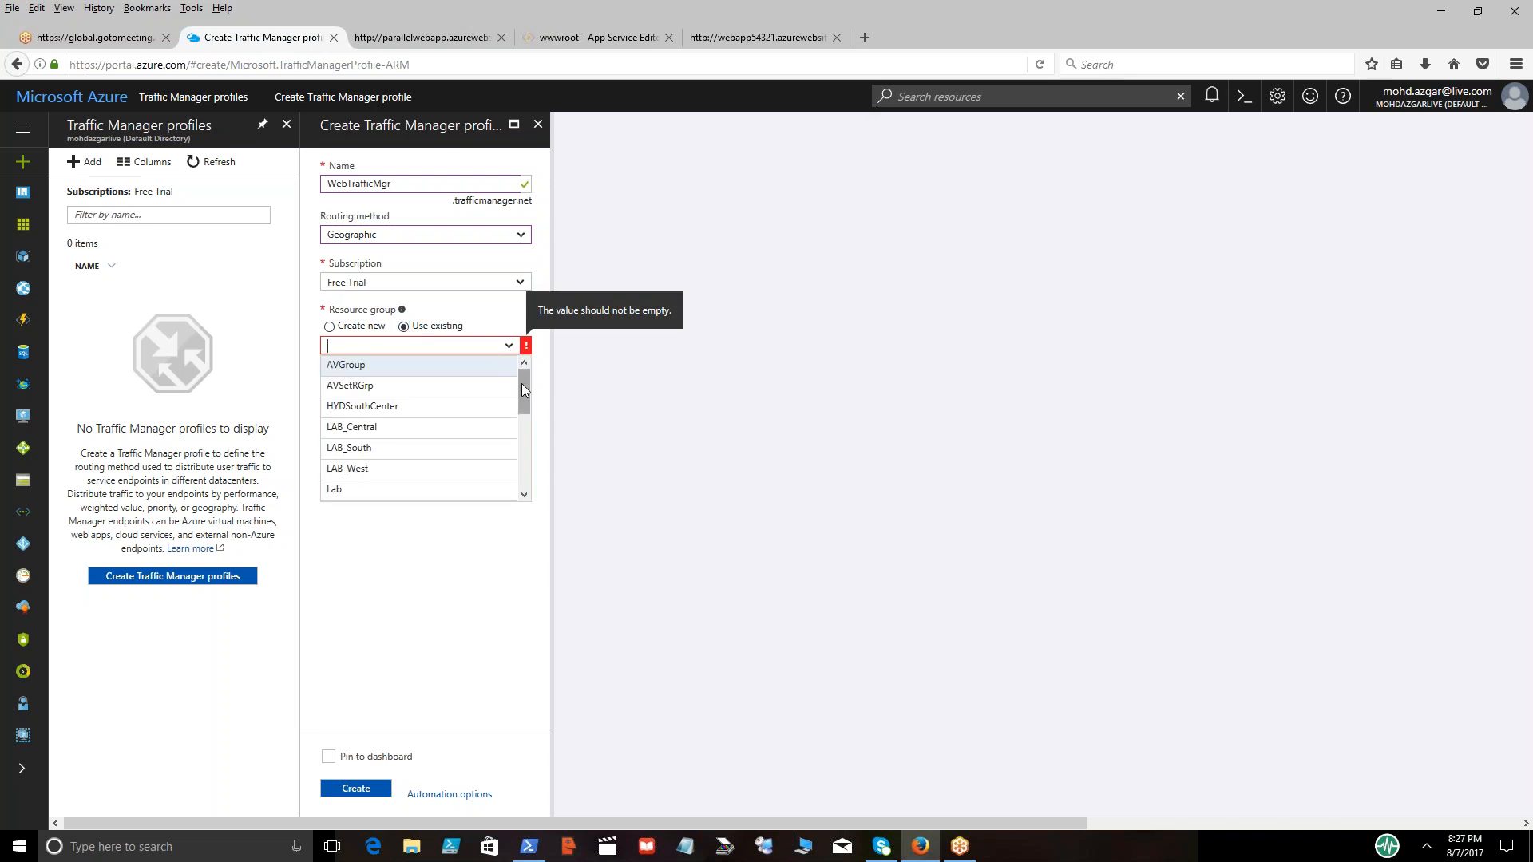
drag(520, 392, 521, 453)
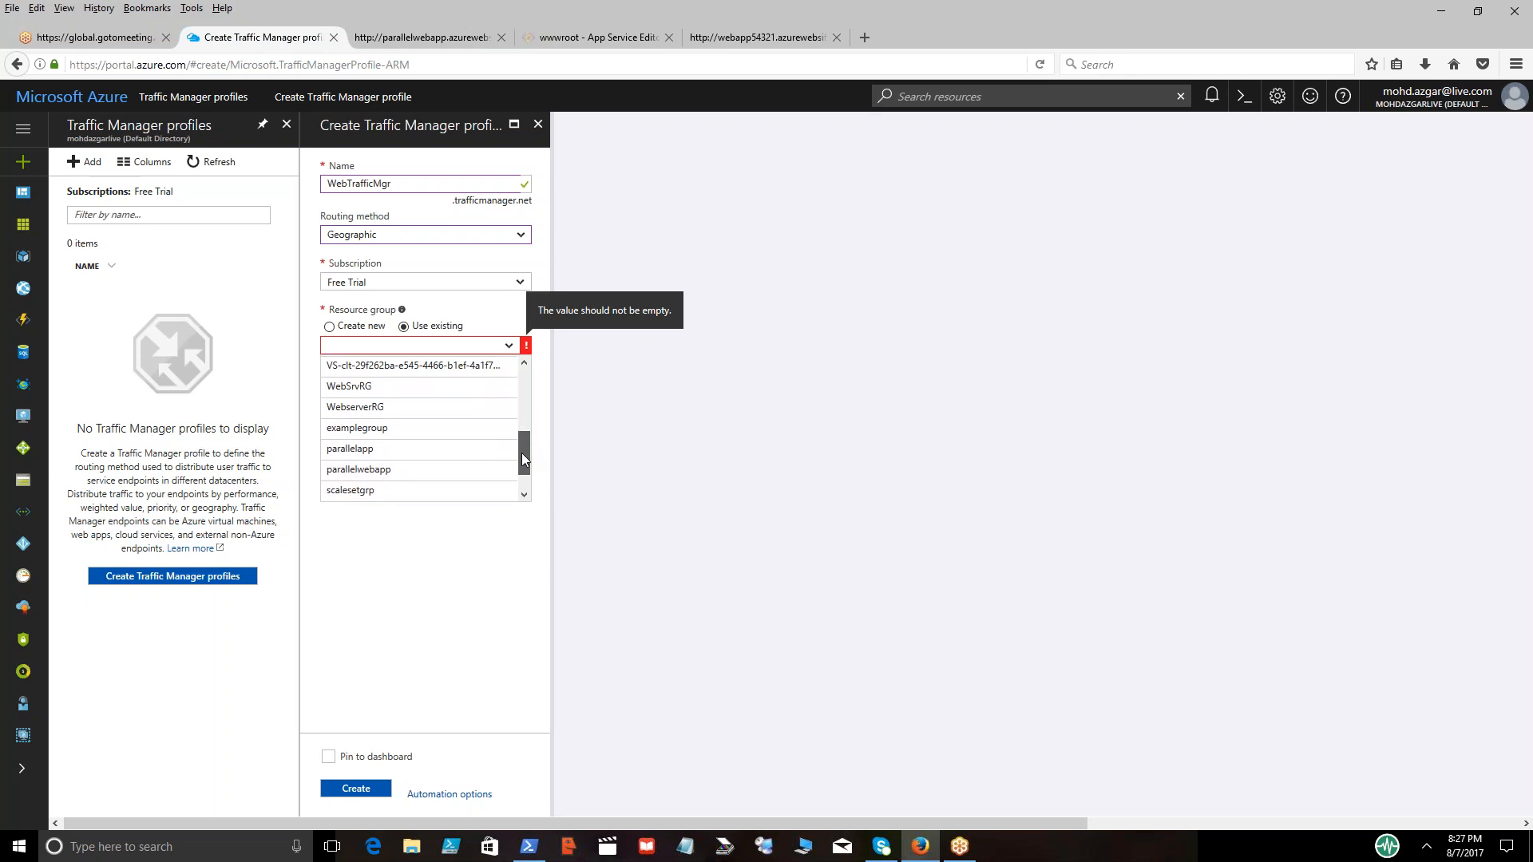
click(367, 471)
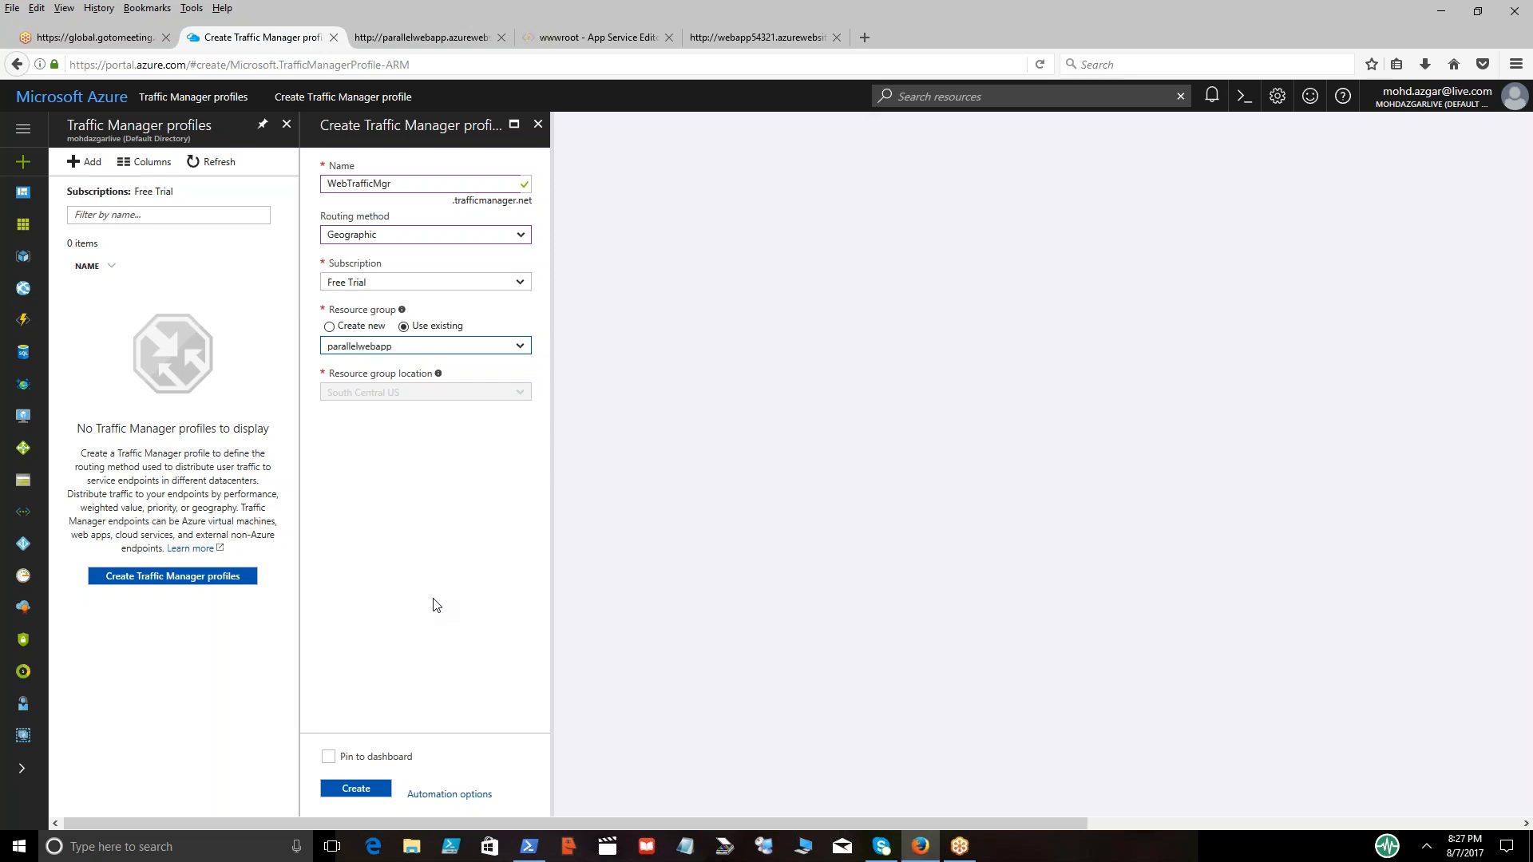
click(356, 789)
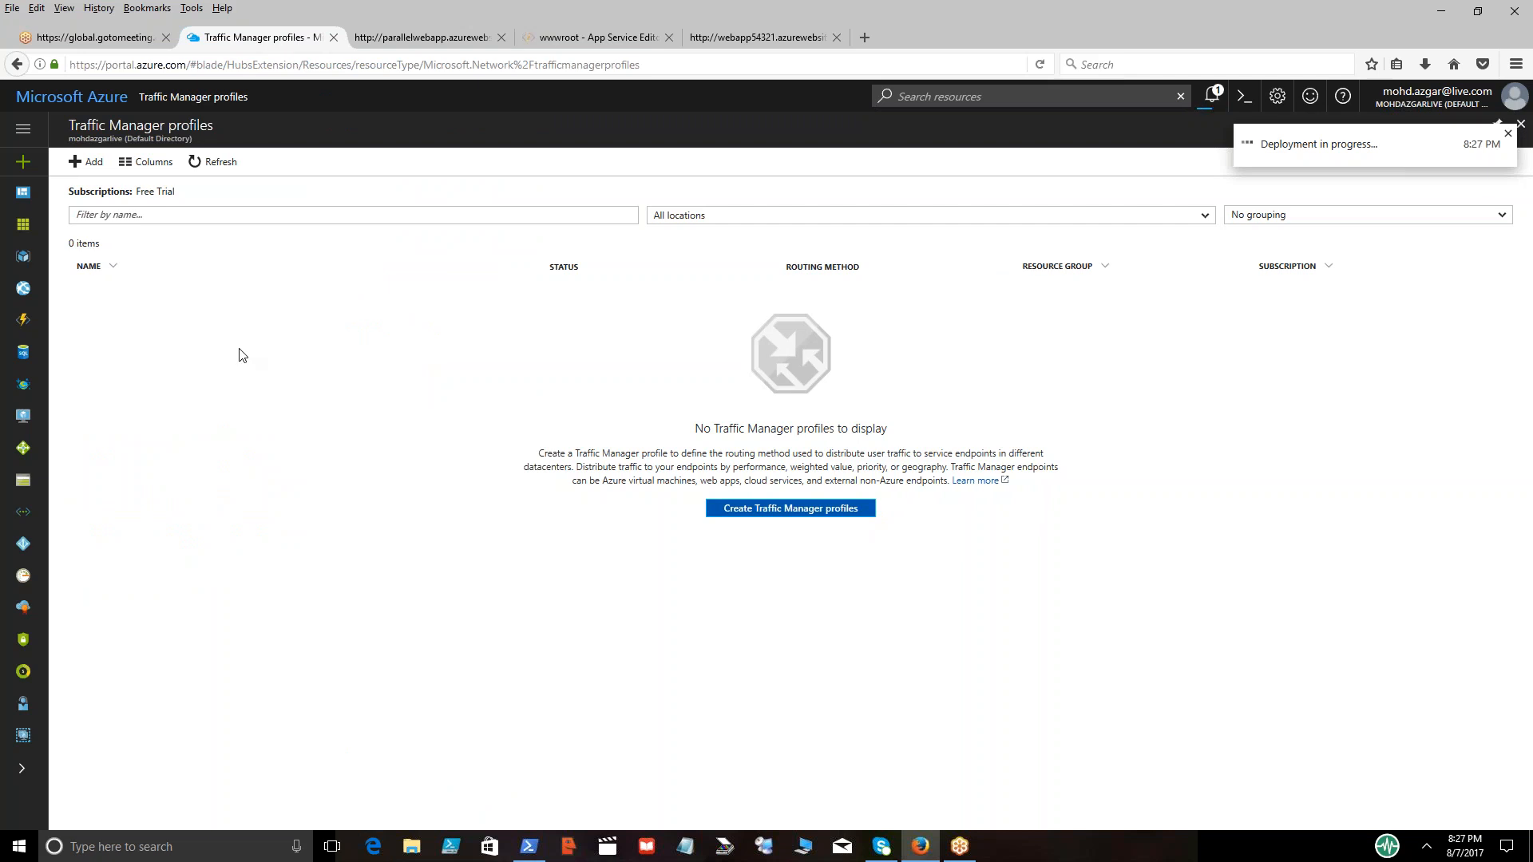
Refresh the list of Traffic Manager profiles and open WebTrafficMgr
click(217, 168)
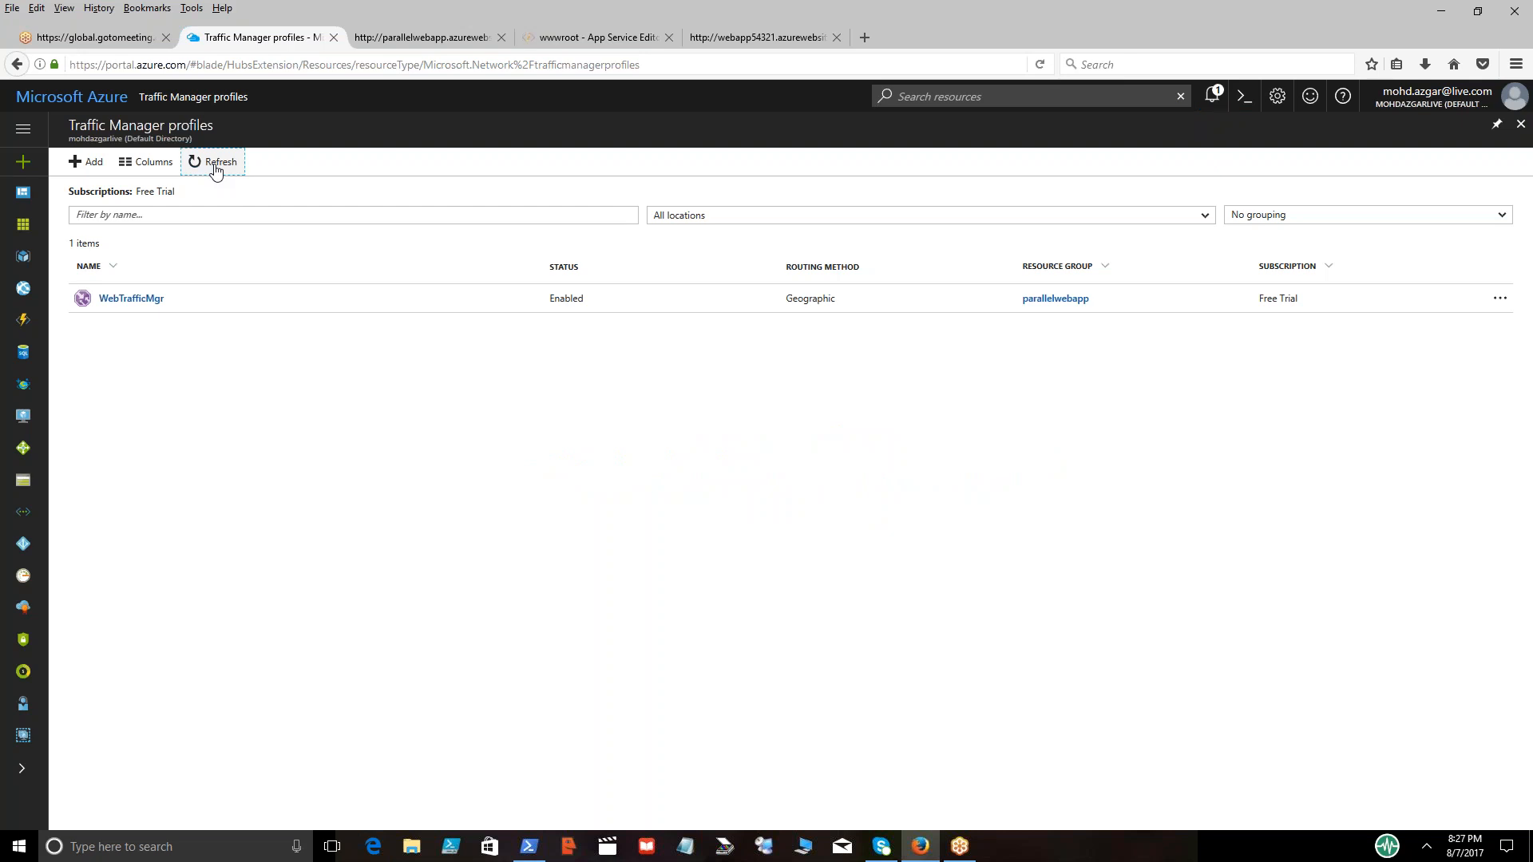
click(215, 164)
click(119, 301)
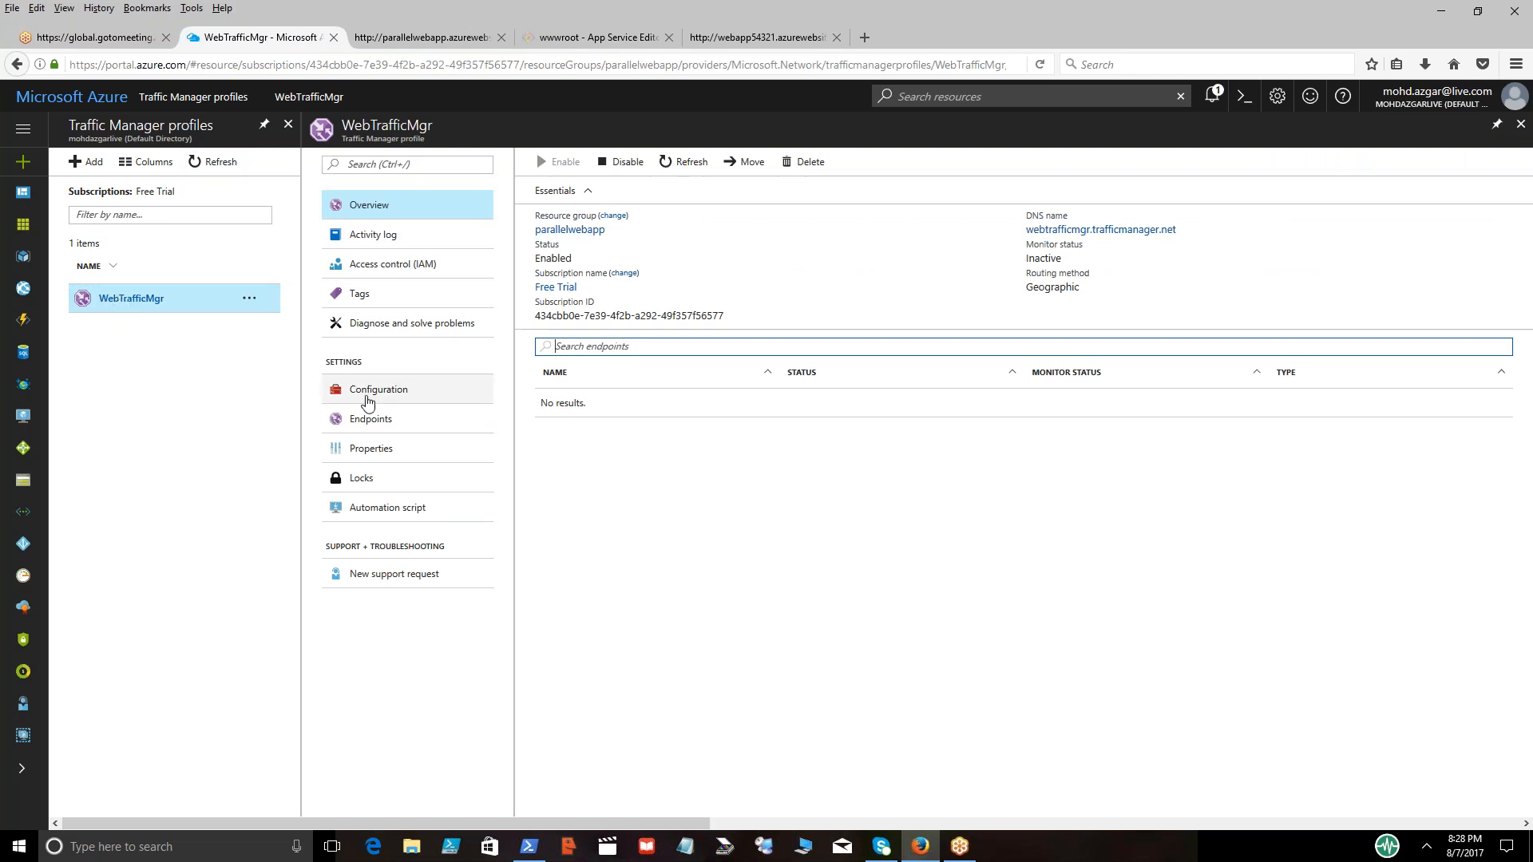
Review the profile's configuration settings and start a new endpoint of type Azure endpoint named AzureEP1
click(375, 393)
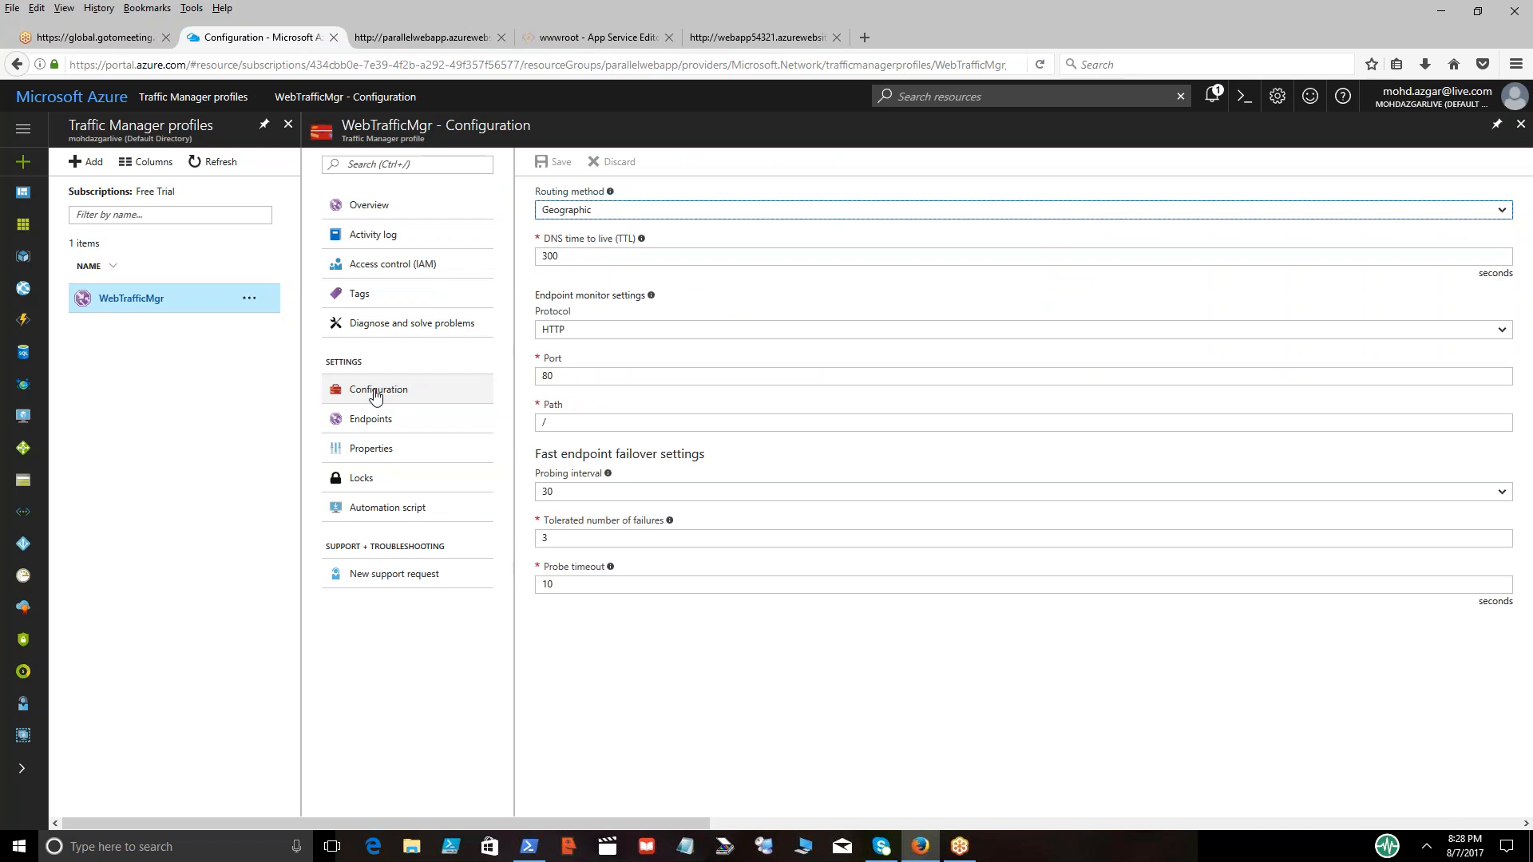
click(370, 425)
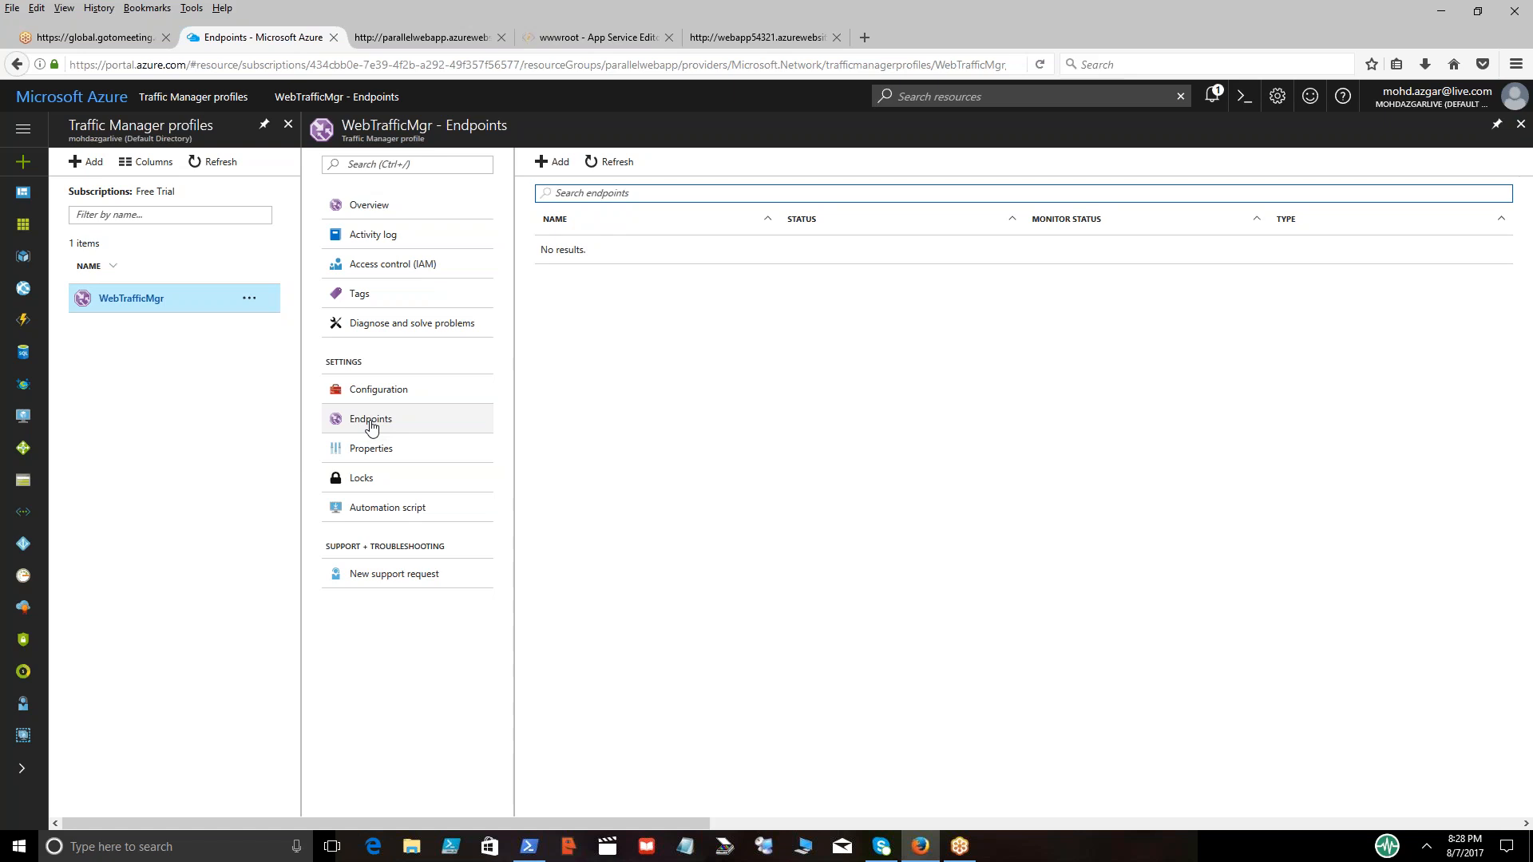
click(557, 163)
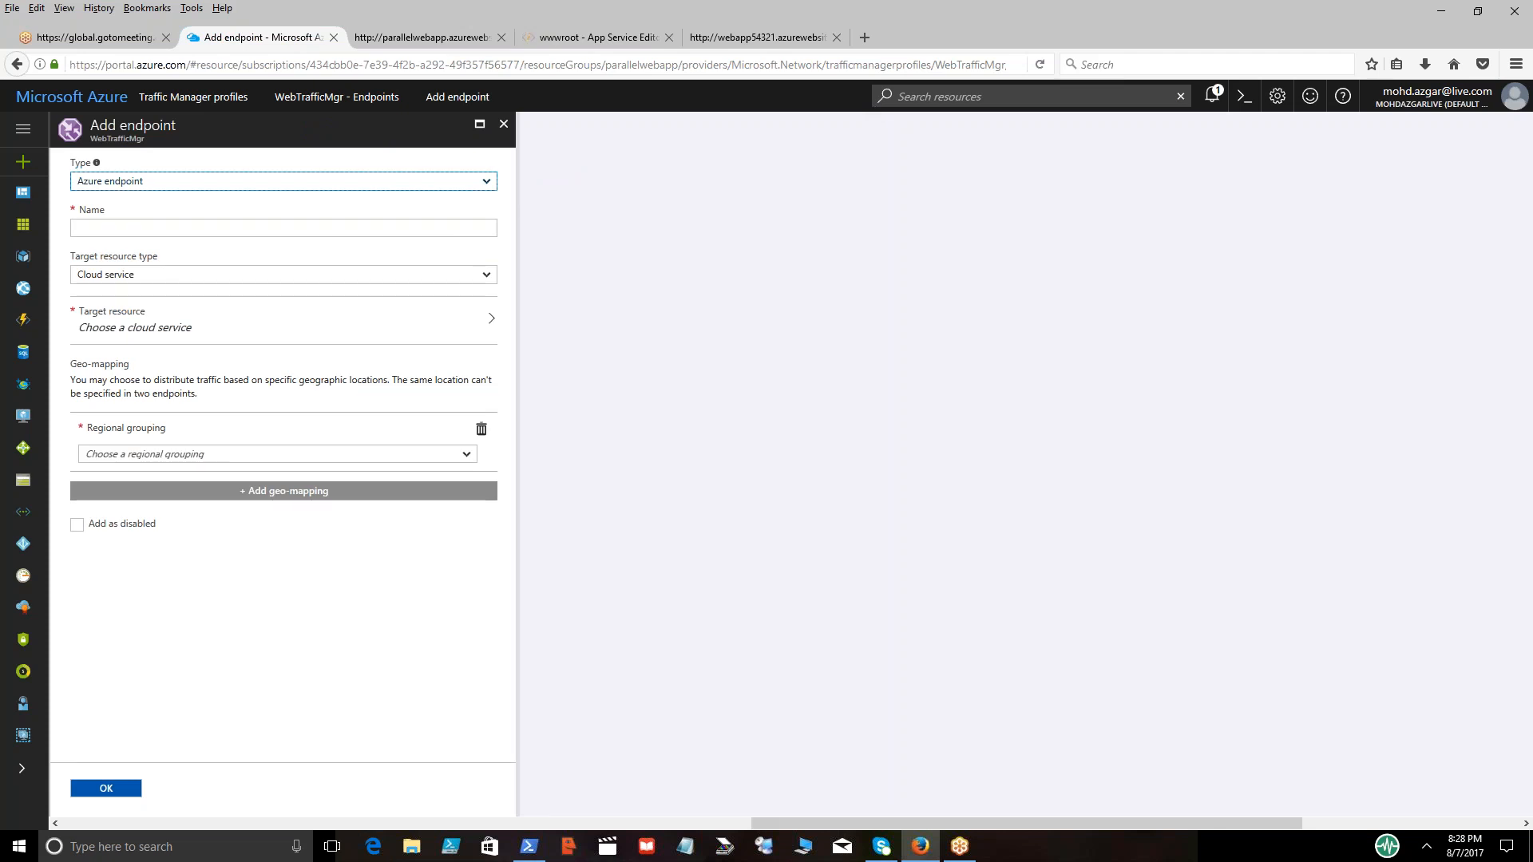
click(486, 186)
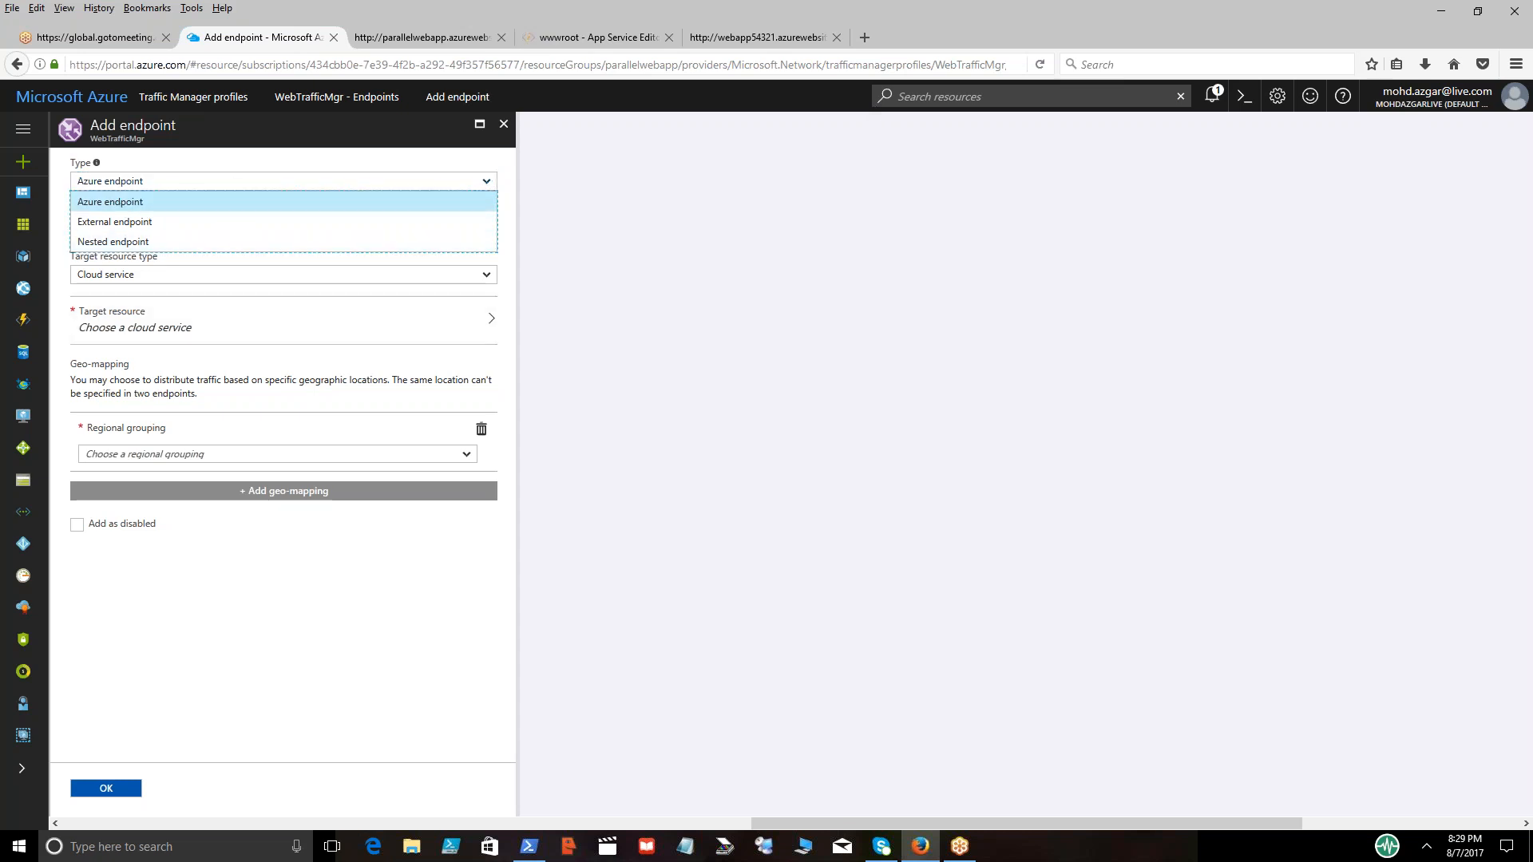
click(181, 176)
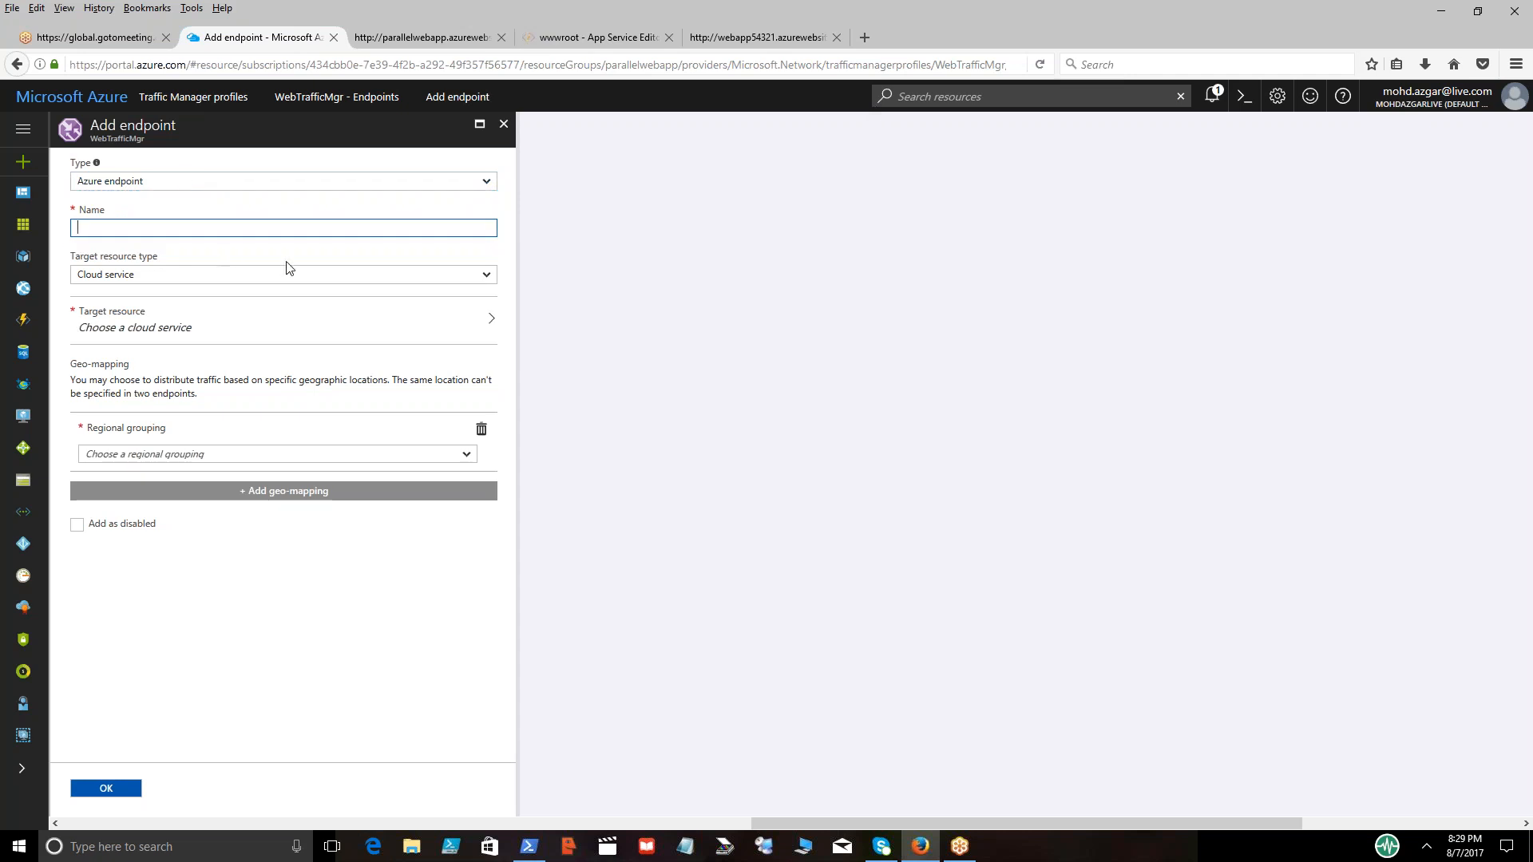
text(AzureEP1)
key(Tab)
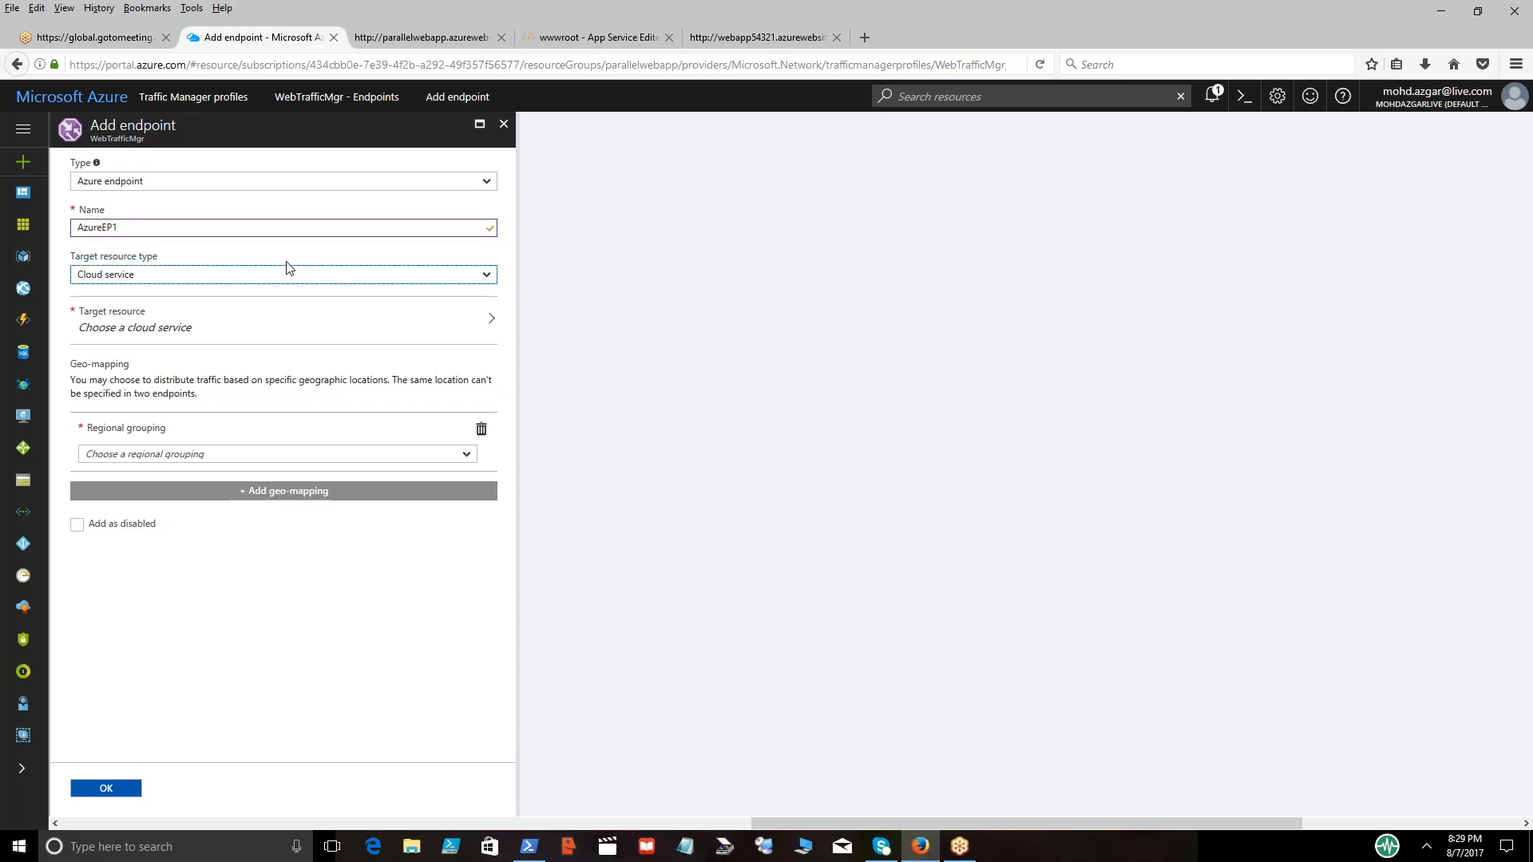
Set the AzureEP1 endpoint's target resource type to App Service and choose parallelwebapp as its target resource
click(488, 275)
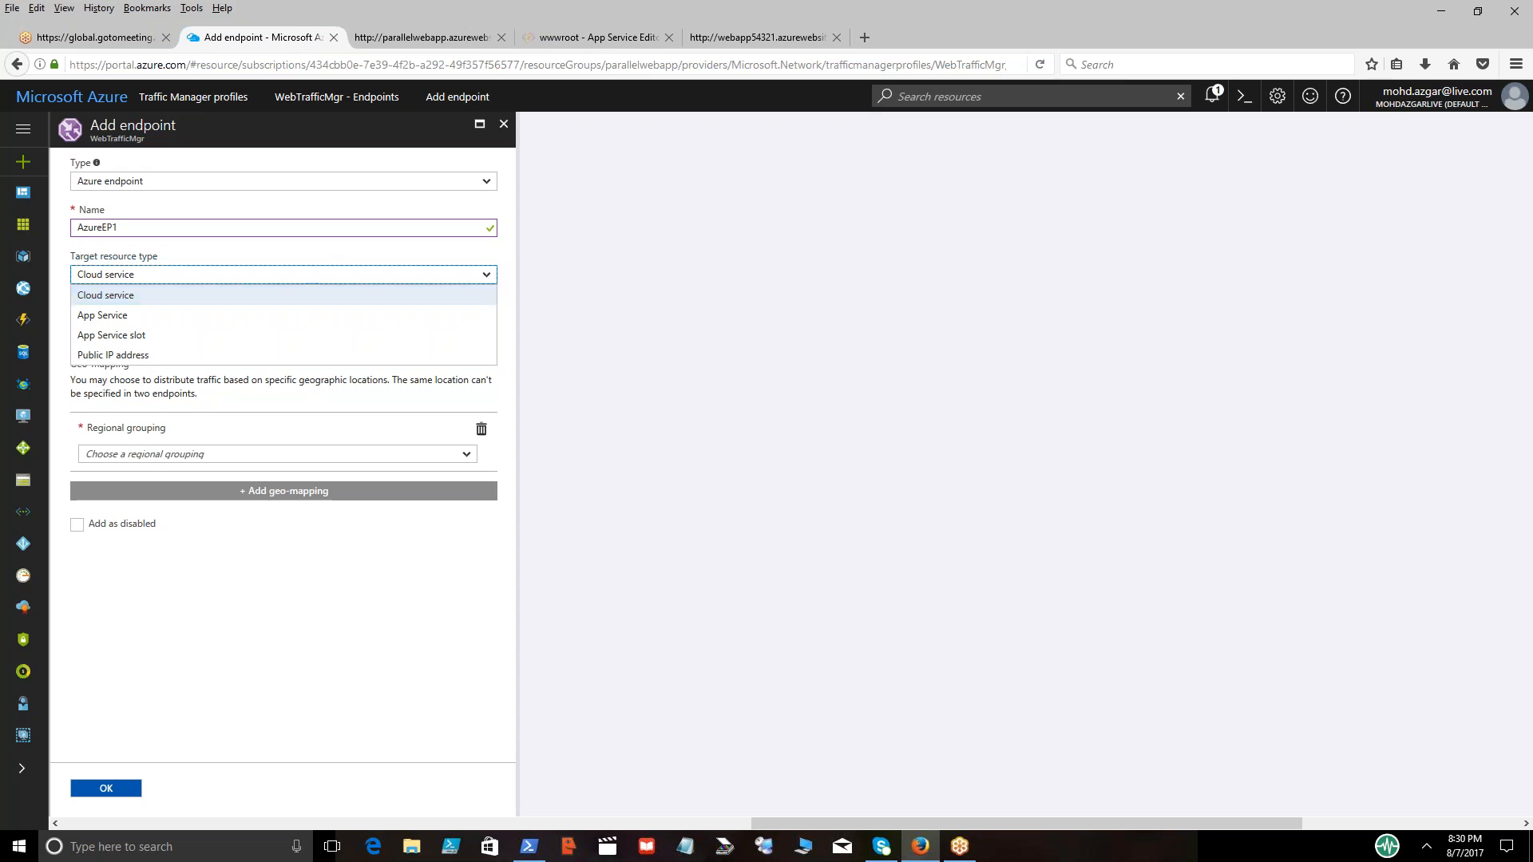
click(111, 317)
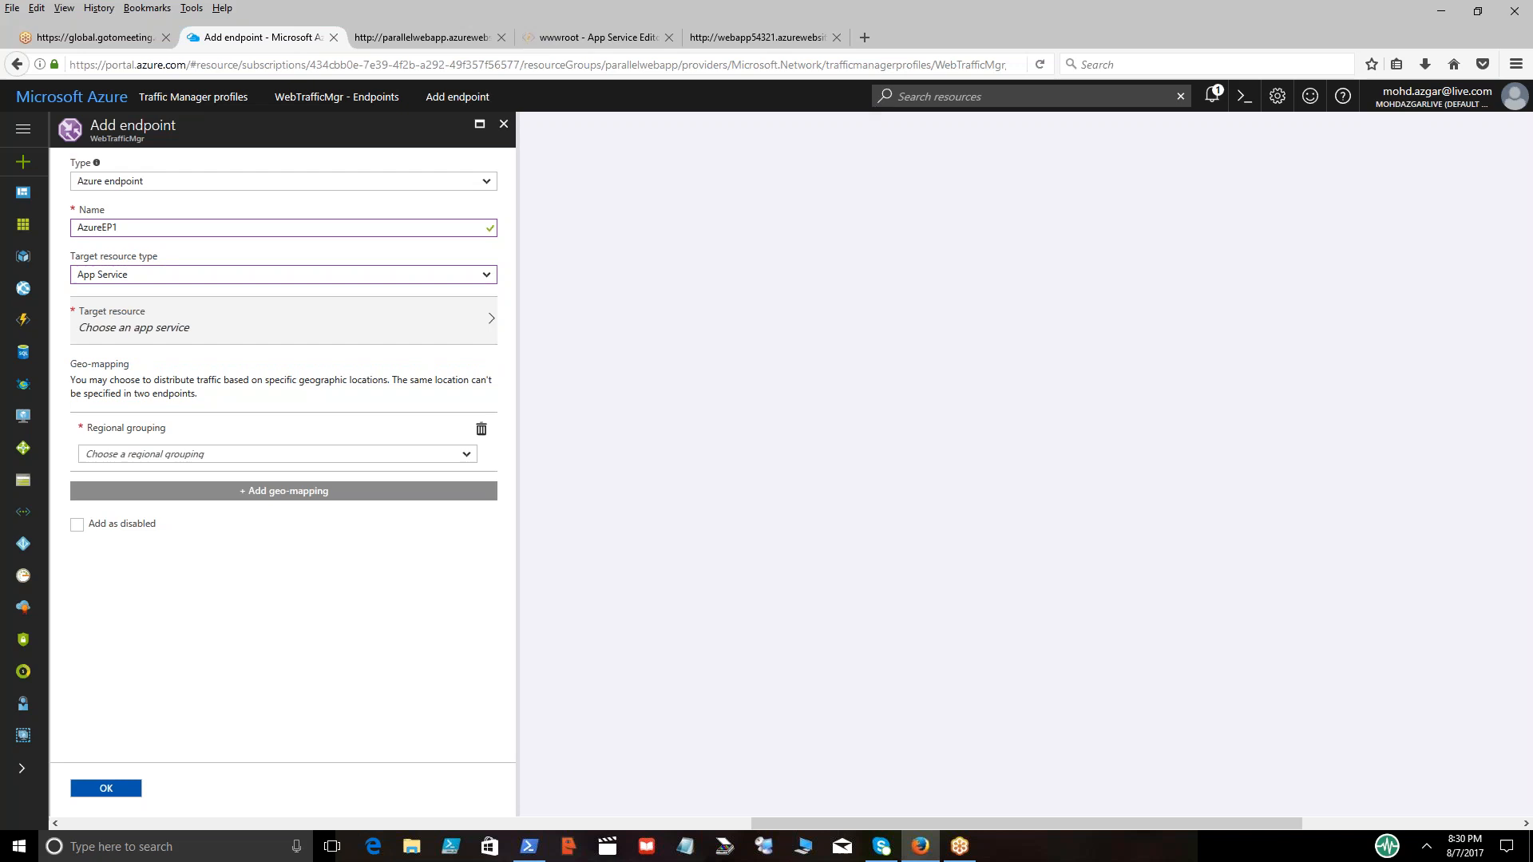
click(491, 327)
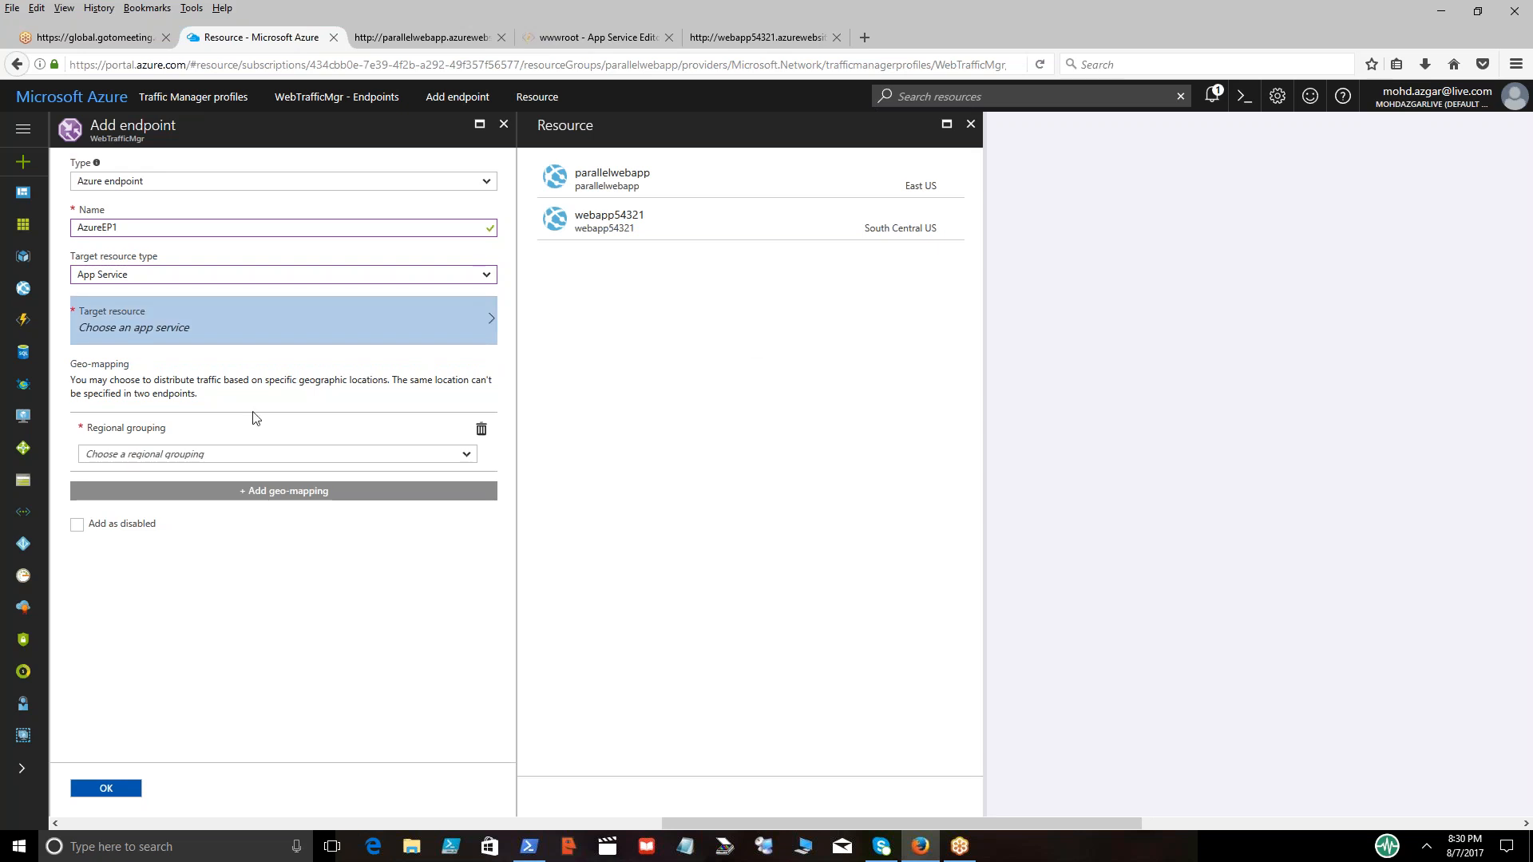
click(624, 182)
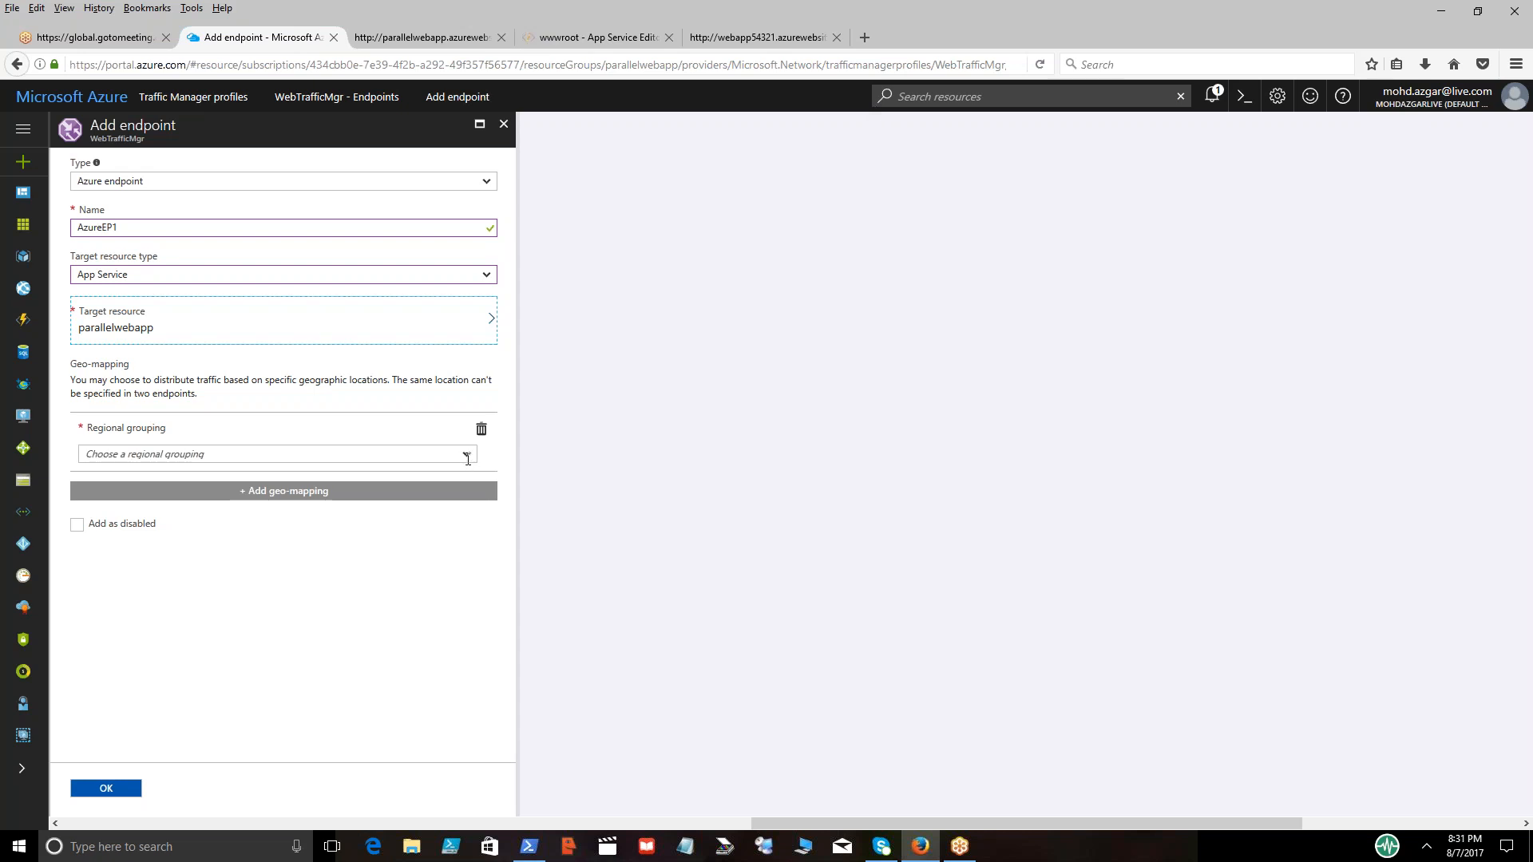
Add a geo-mapping to AzureEP1 for North America / Central America / Caribbean, United States, Florida
click(467, 456)
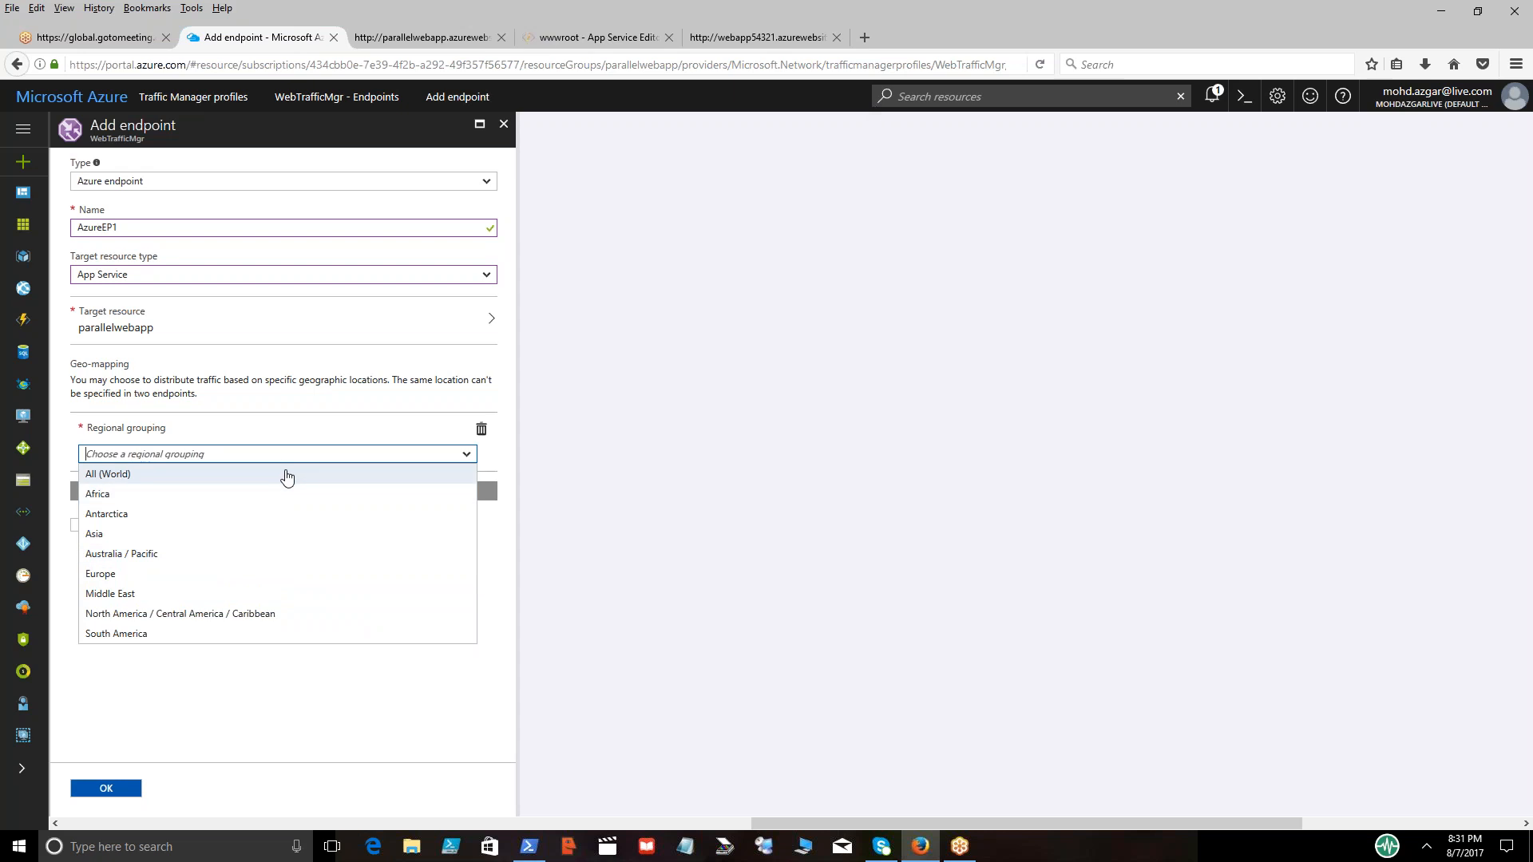
click(285, 615)
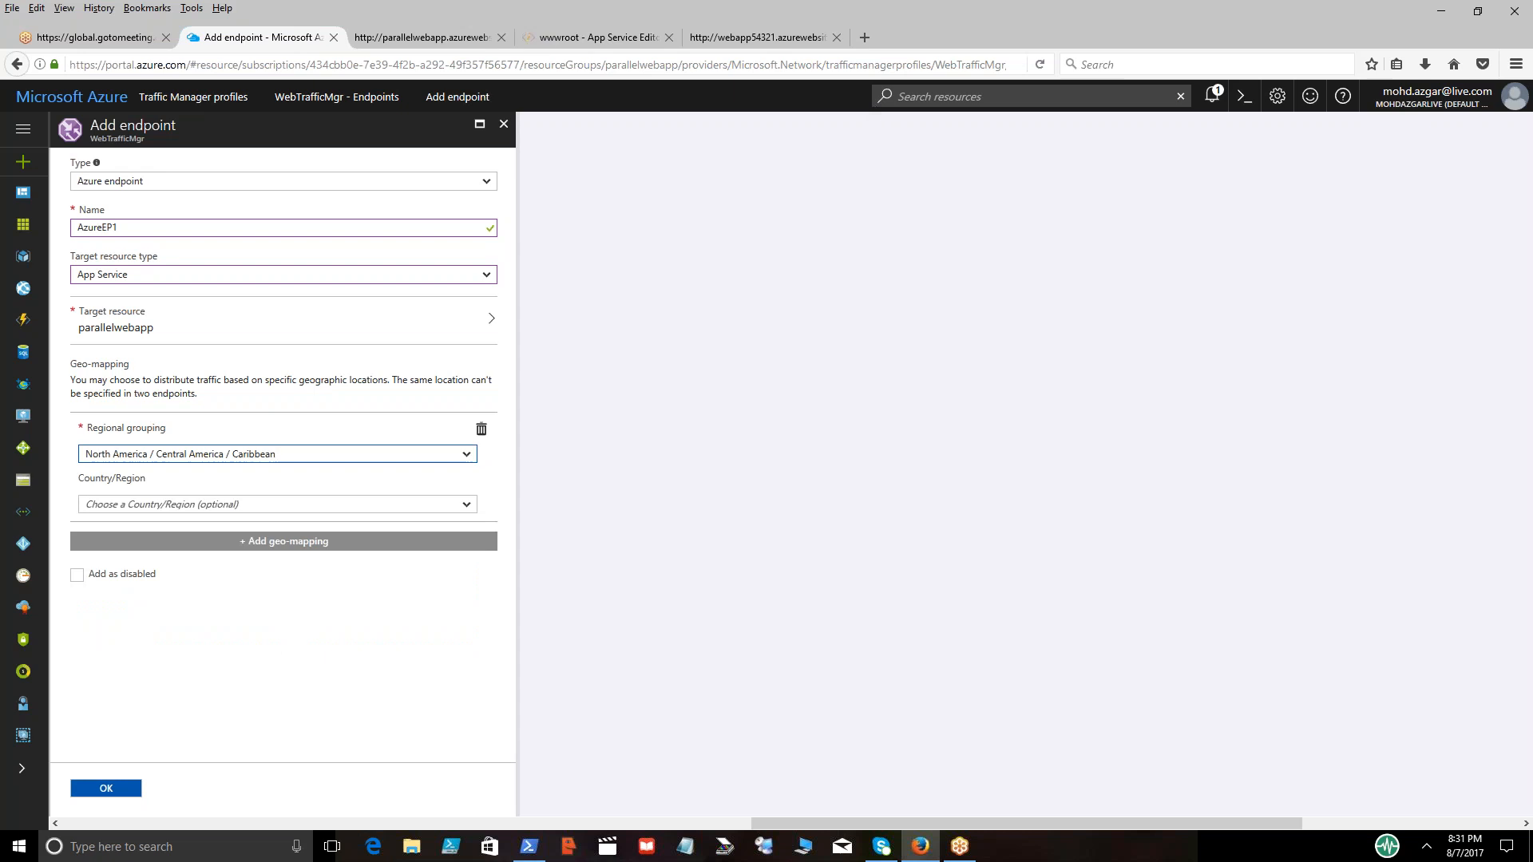
click(468, 506)
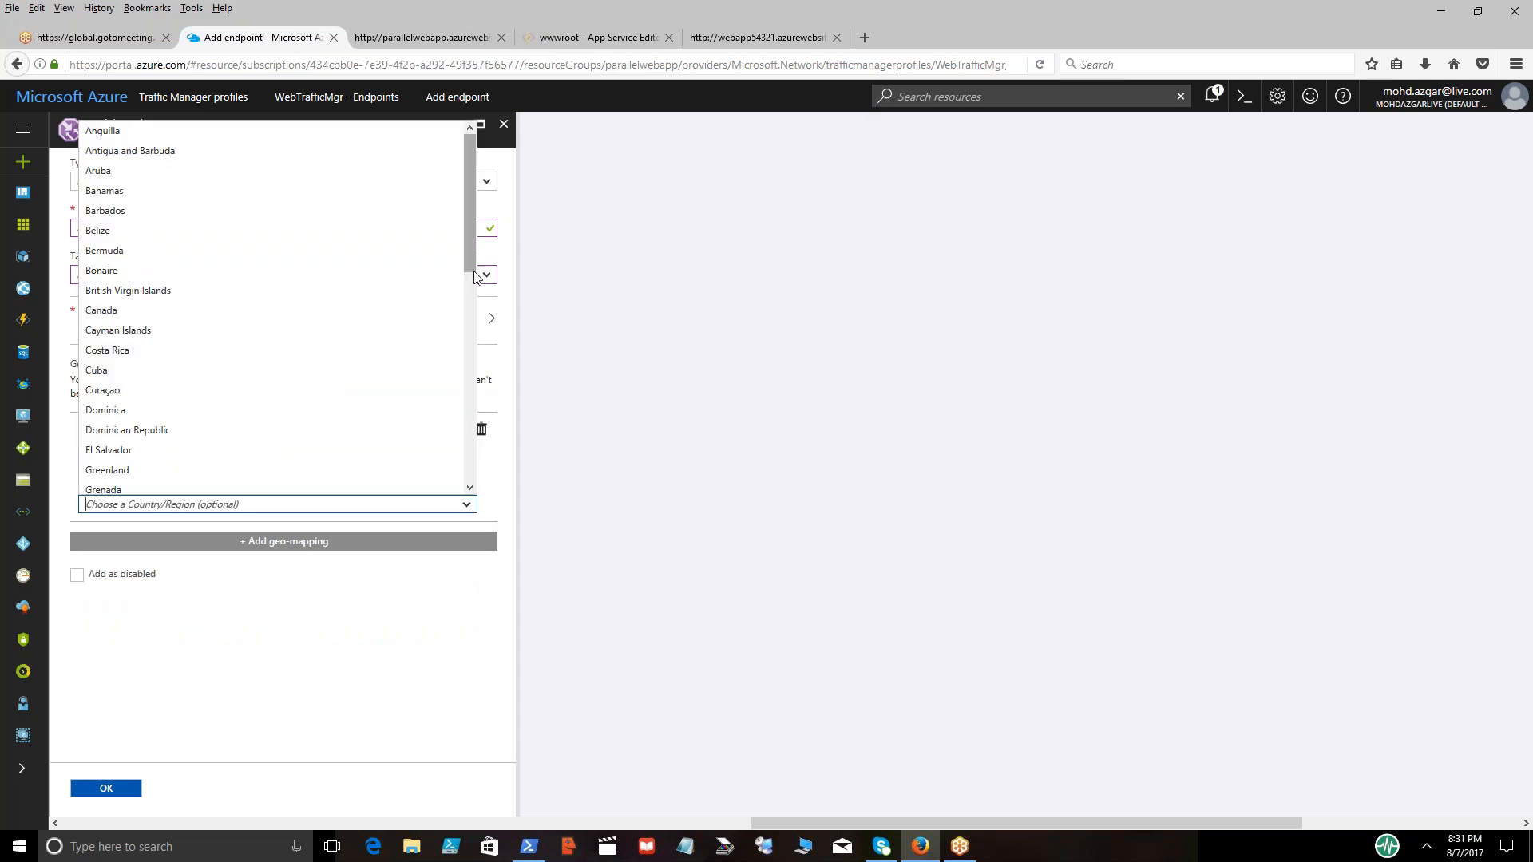
drag(475, 260, 470, 511)
click(358, 492)
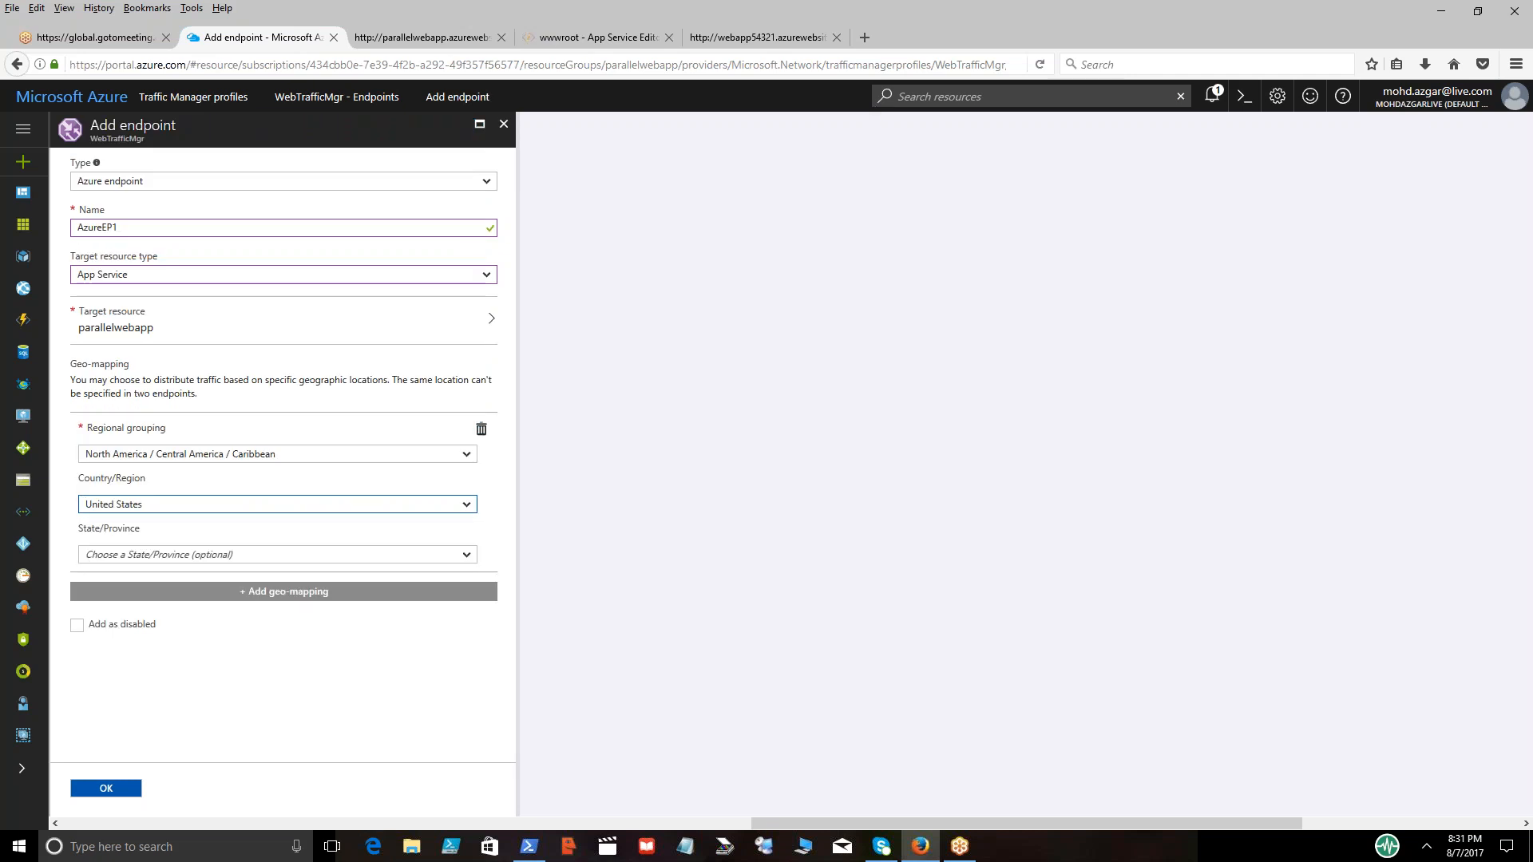
click(465, 555)
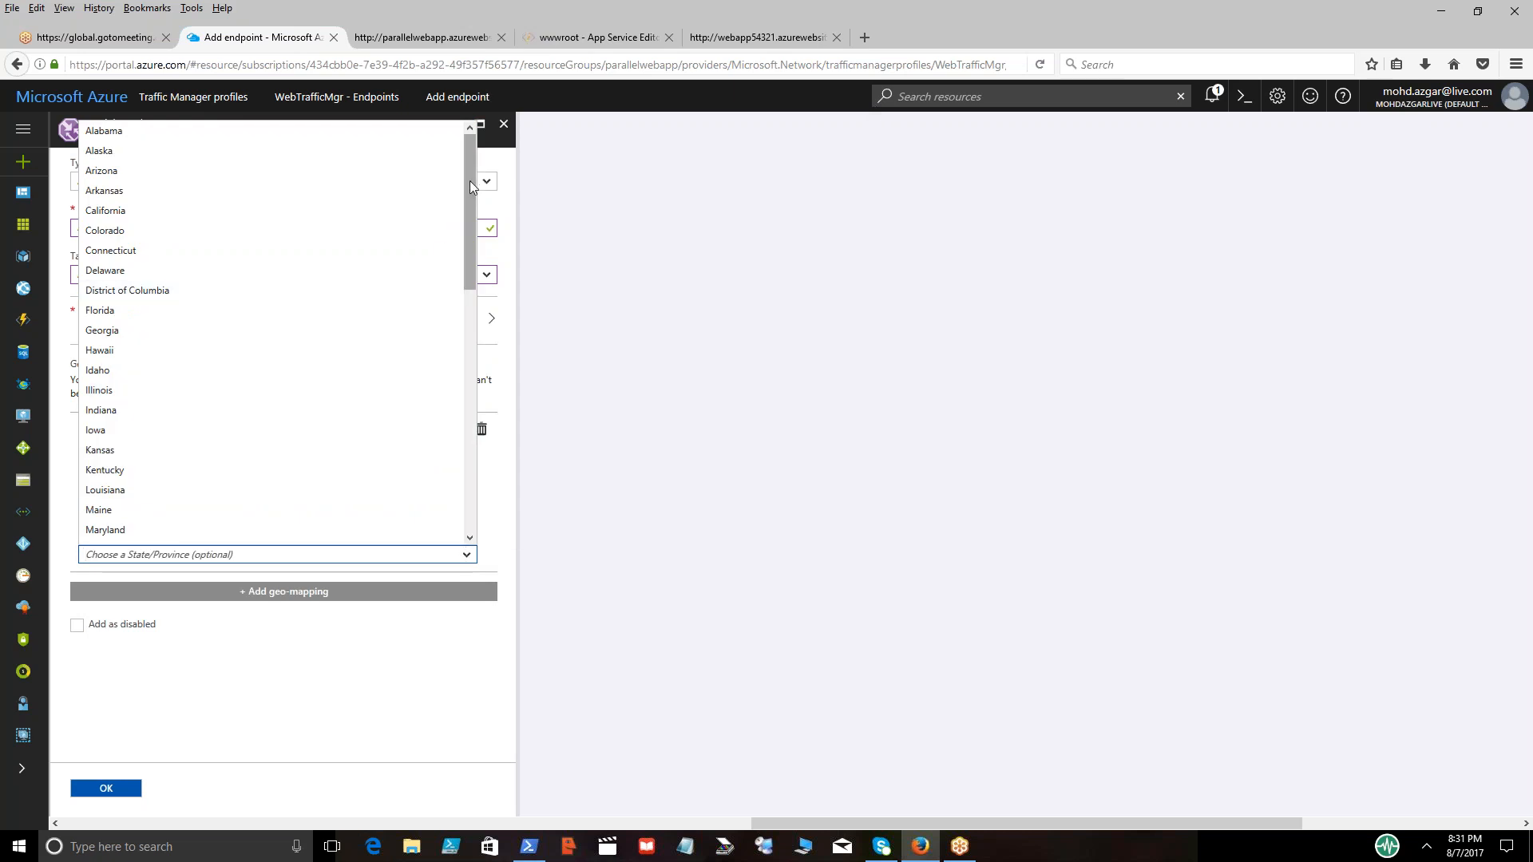
click(234, 311)
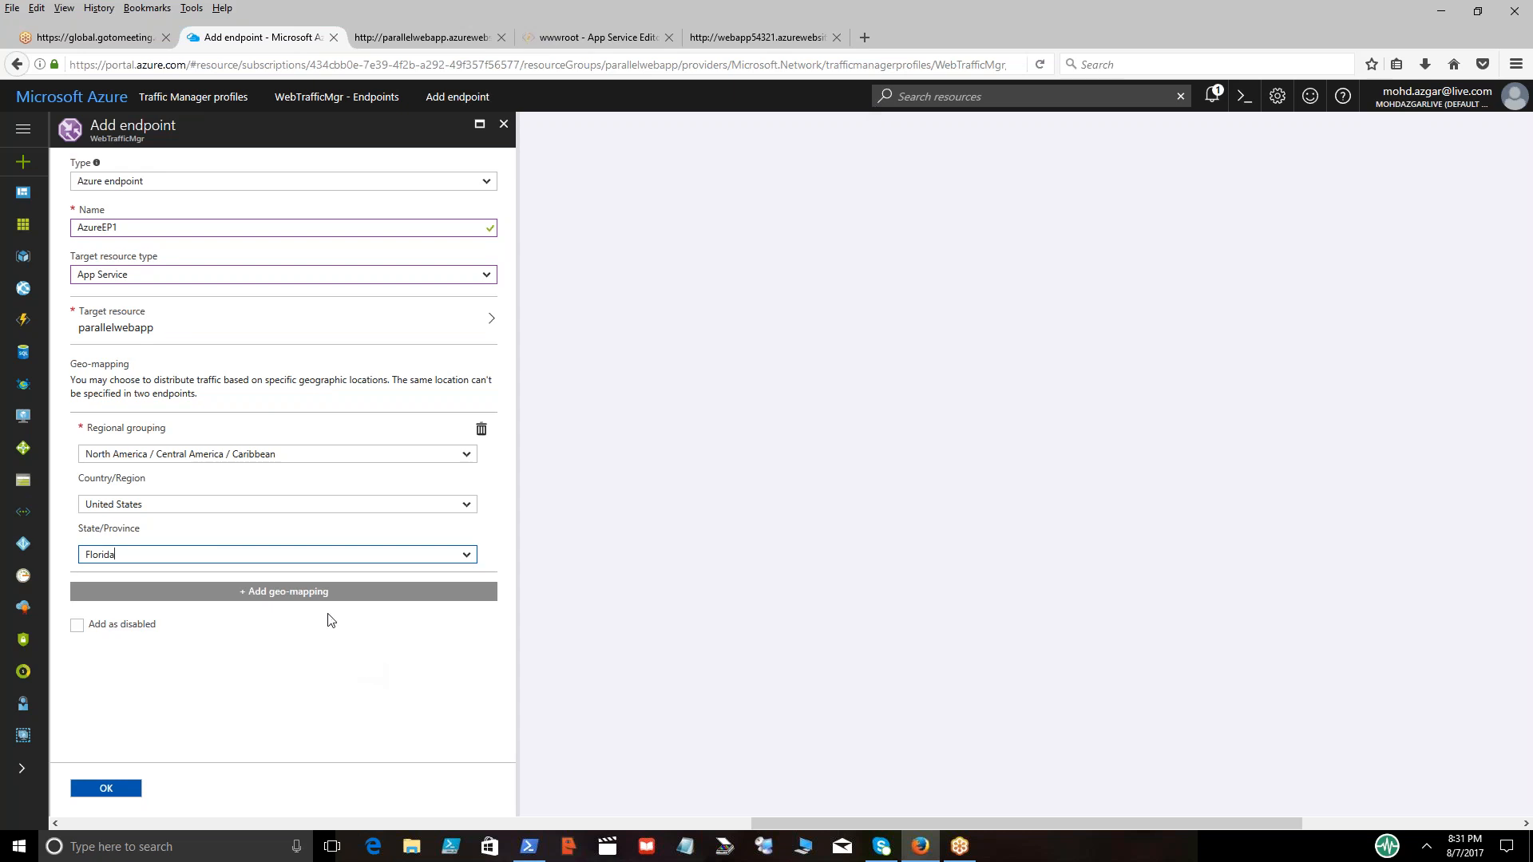
click(312, 594)
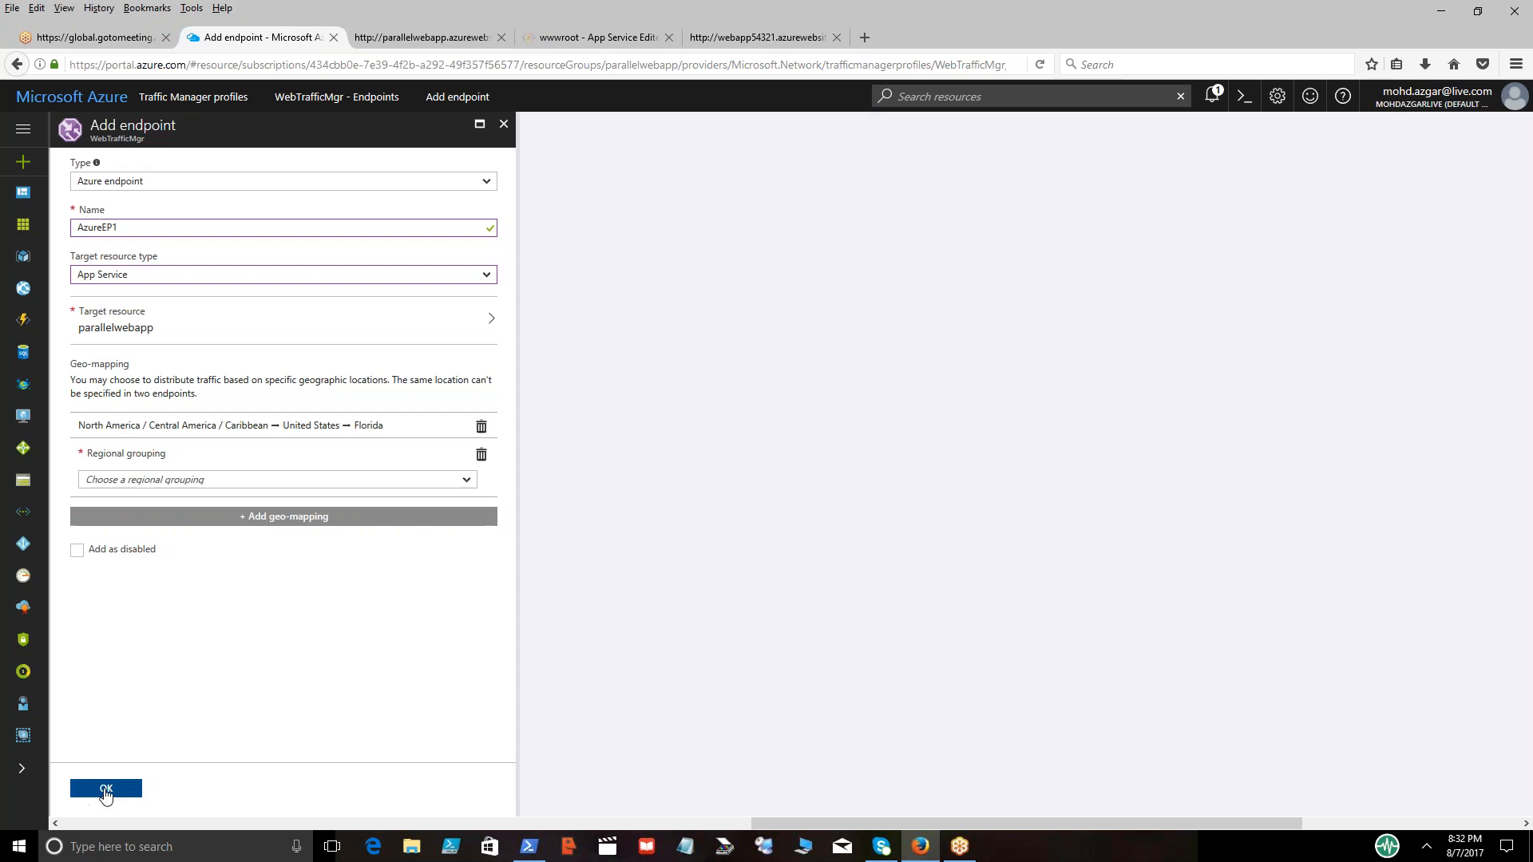
Remove the empty second regional grouping from AzureEP1, create the endpoint and refresh the endpoint list
click(105, 794)
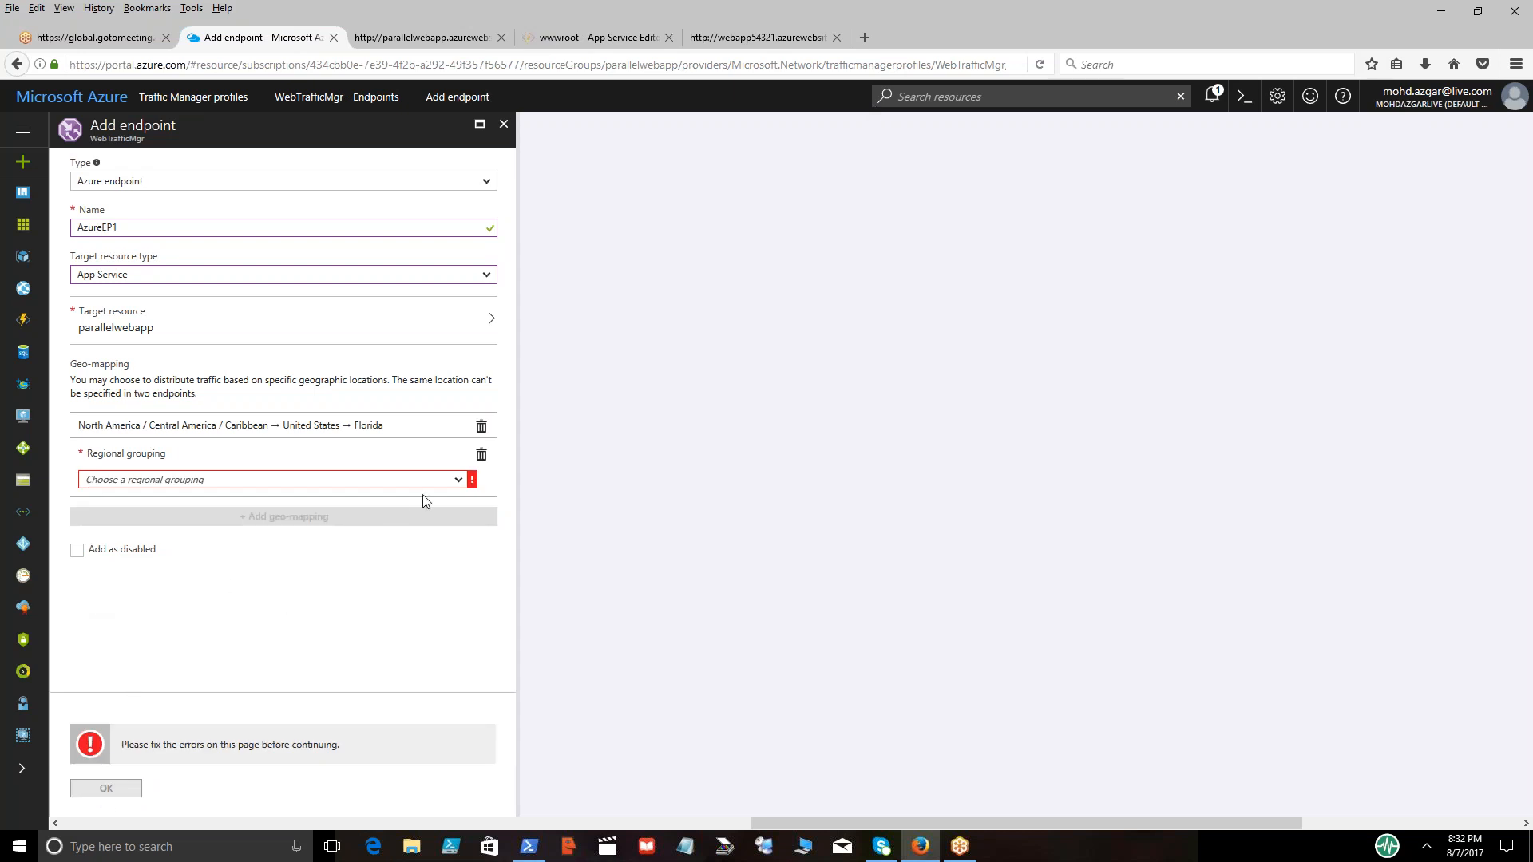
click(458, 480)
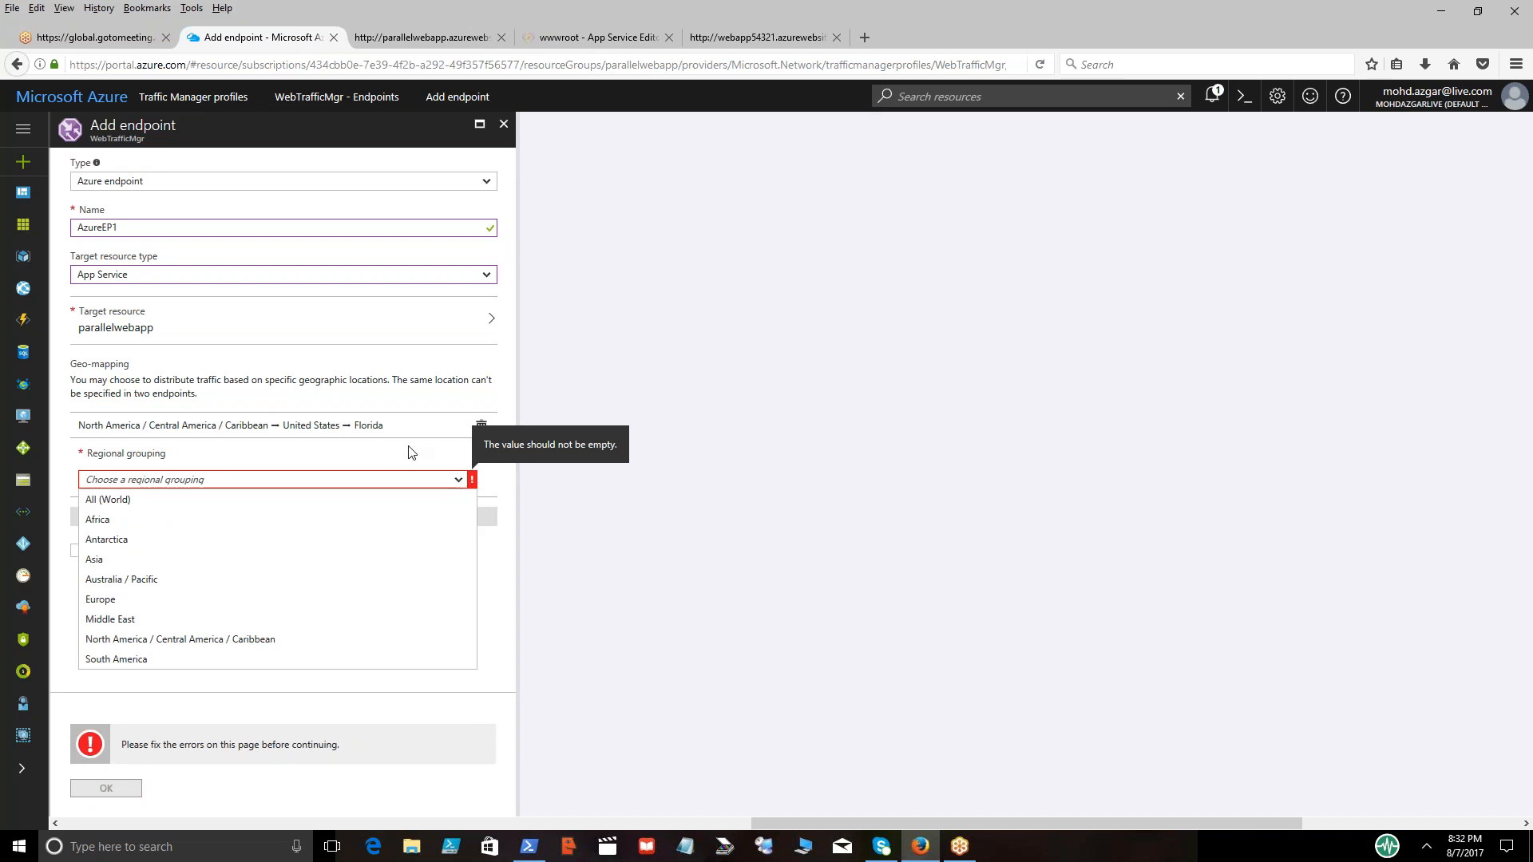
click(362, 423)
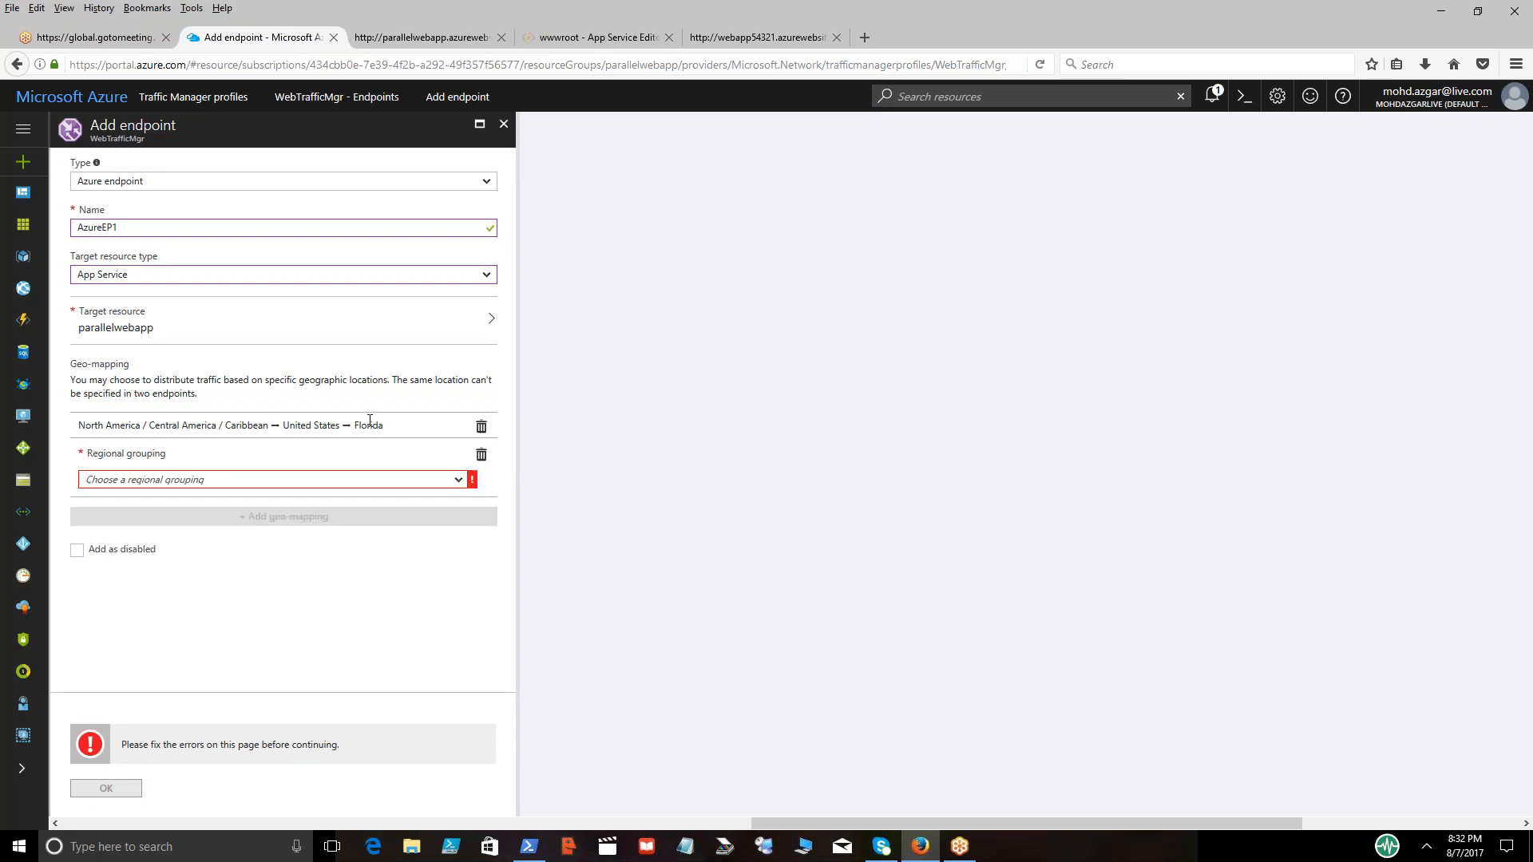
click(481, 454)
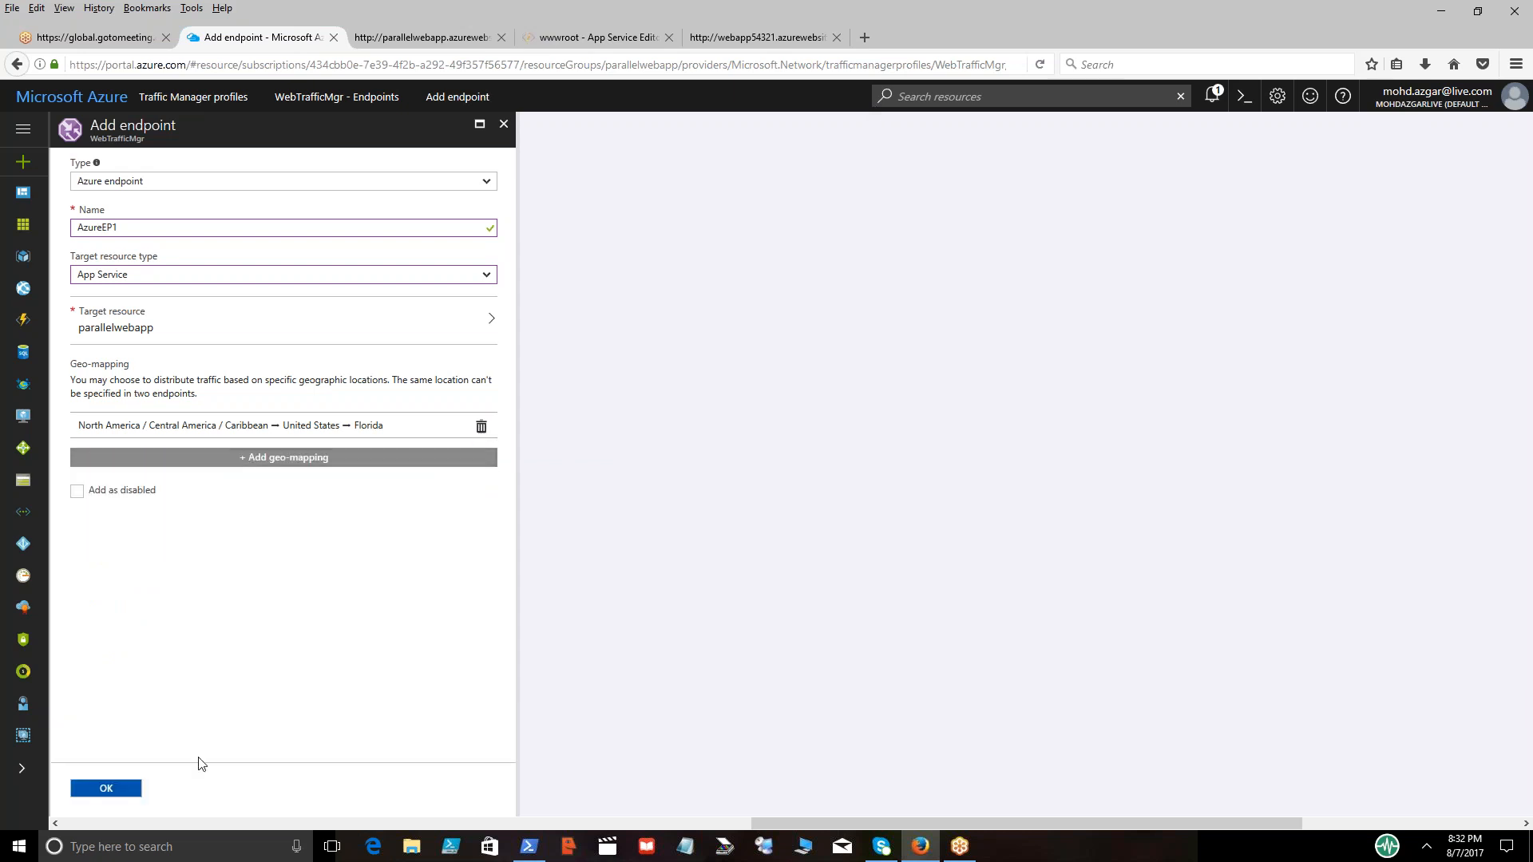
click(106, 785)
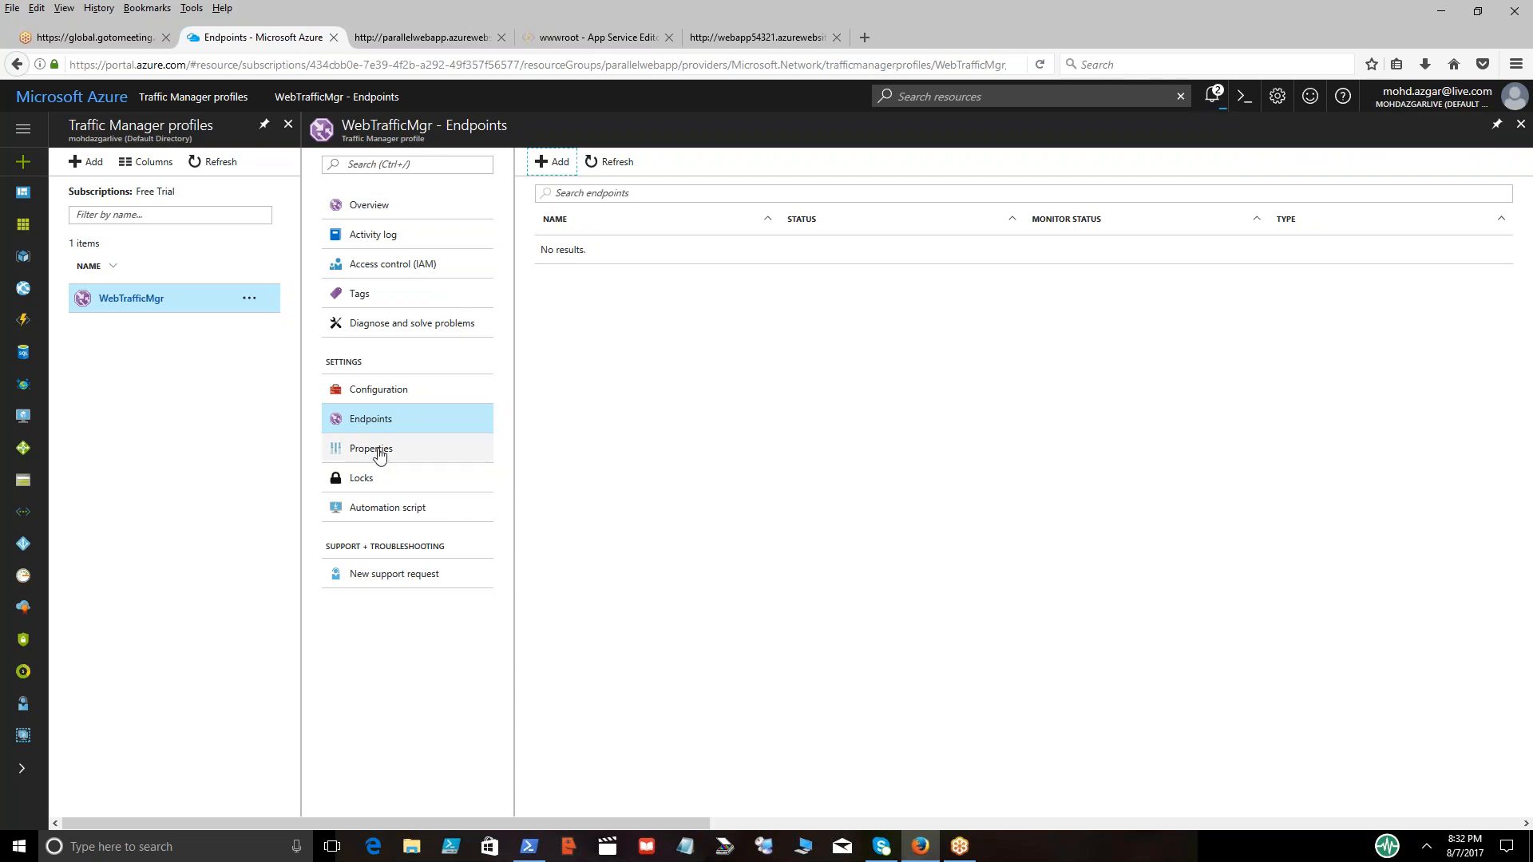
double_click(614, 162)
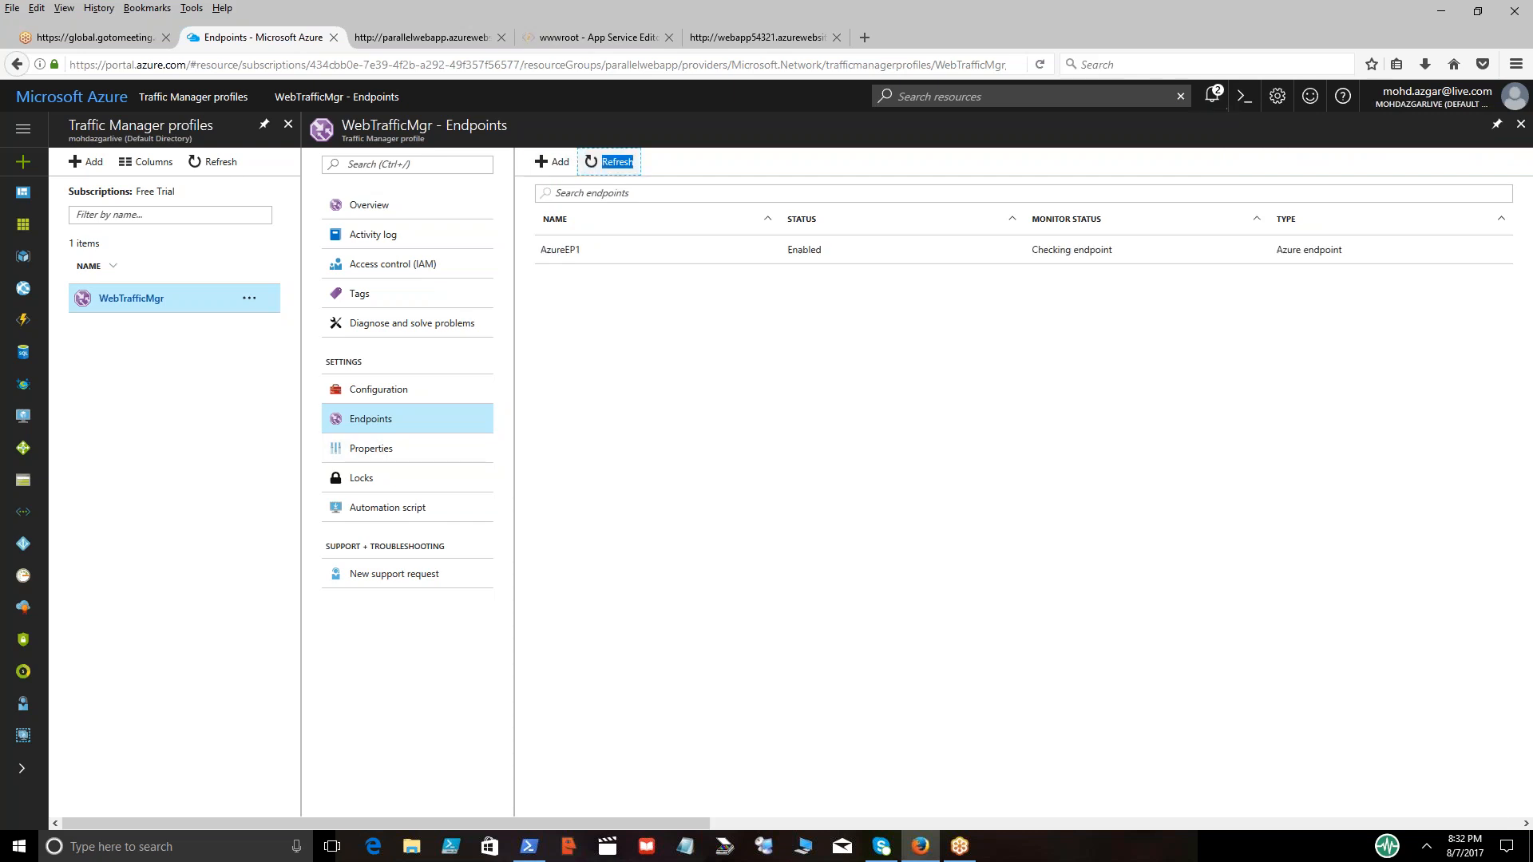
Start a second endpoint of type Azure endpoint for the profile and name it AzureEP2
click(550, 162)
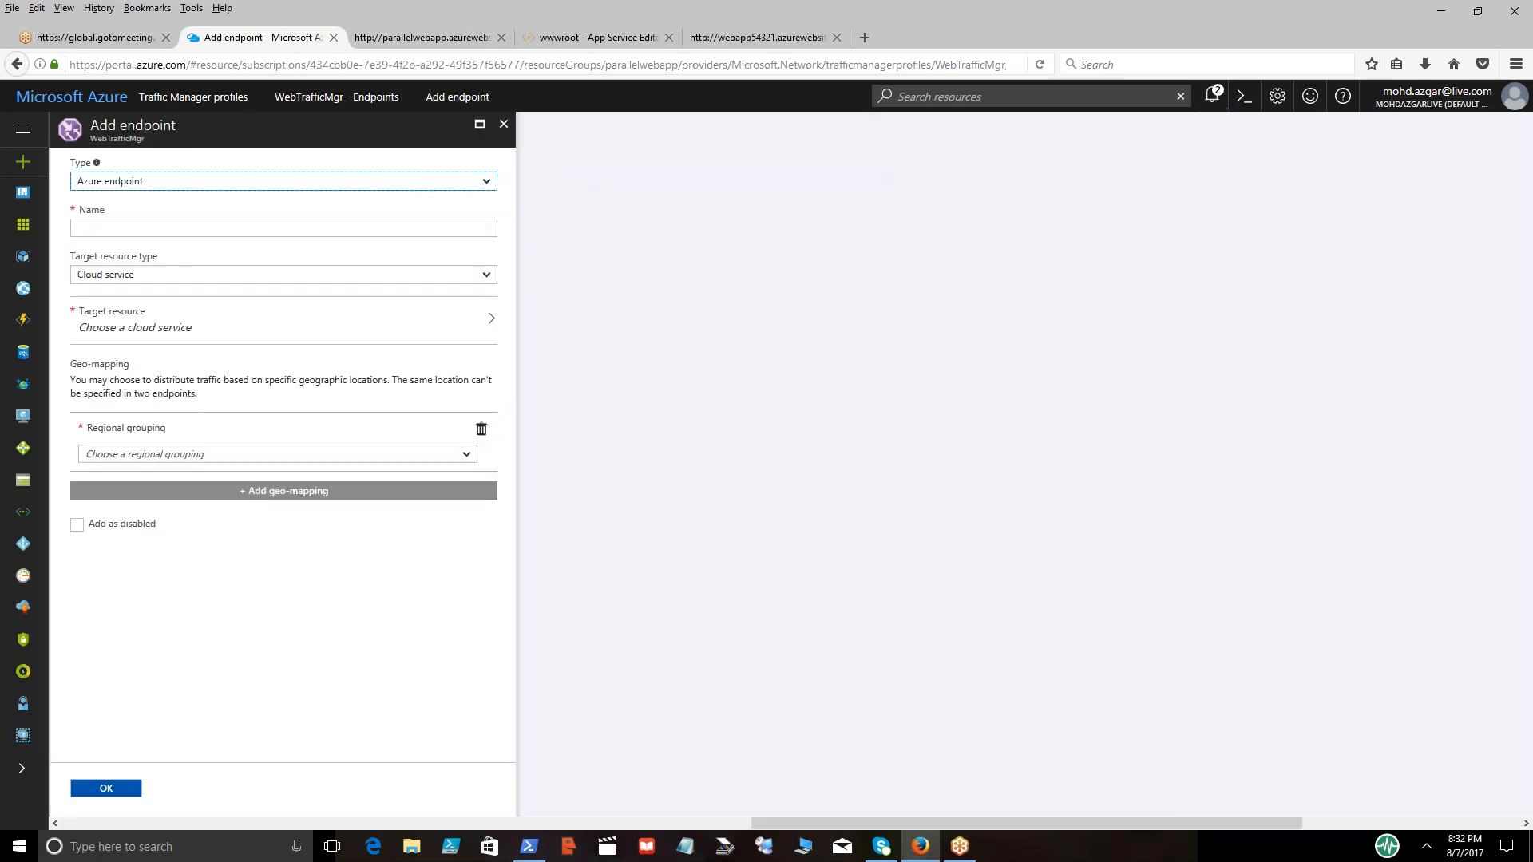
click(402, 223)
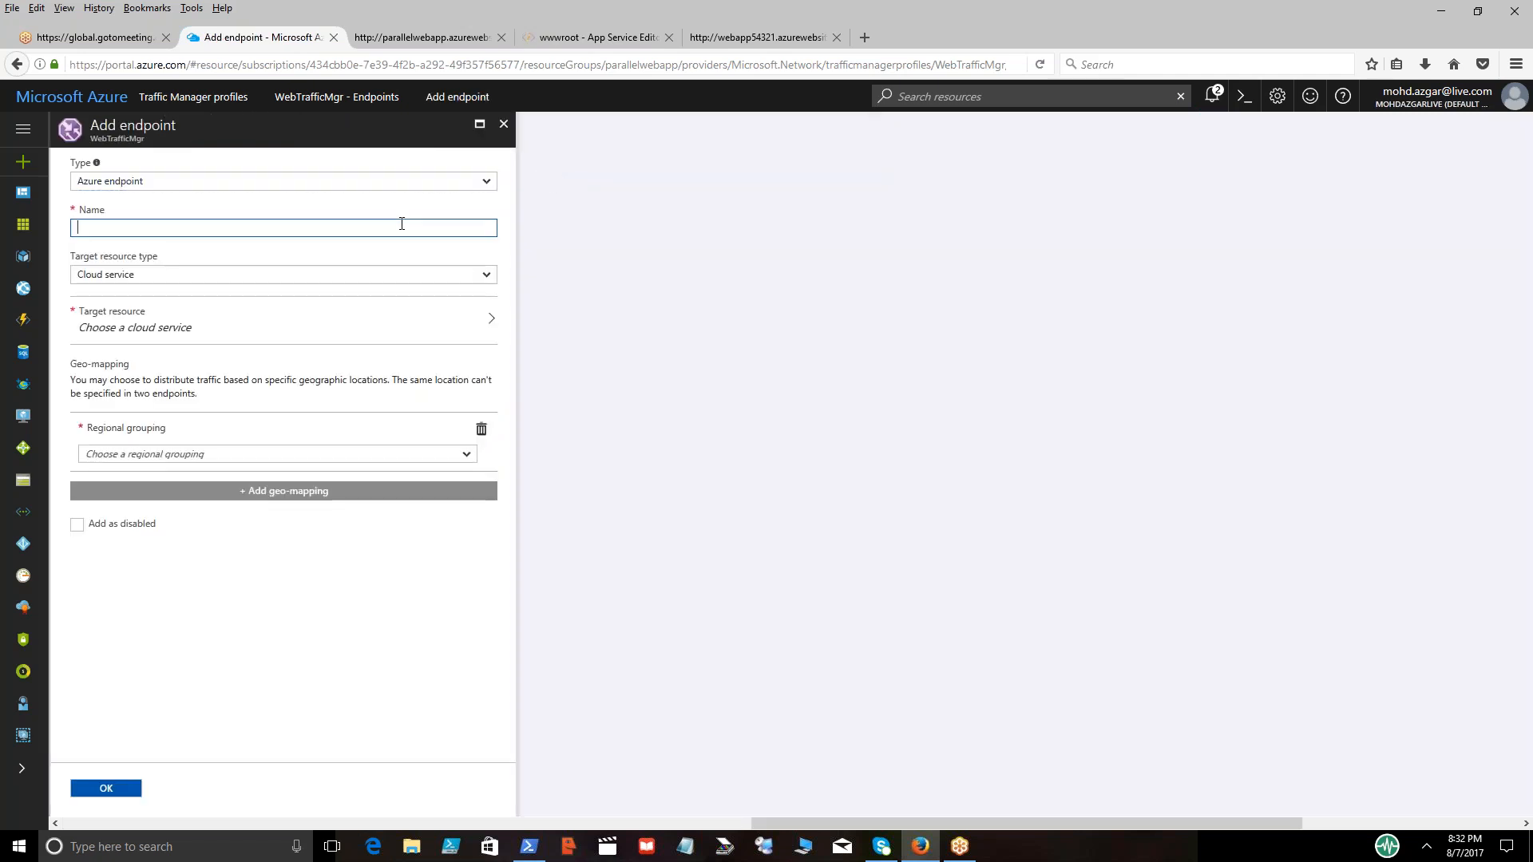
text(AzureEP2)
key(Tab)
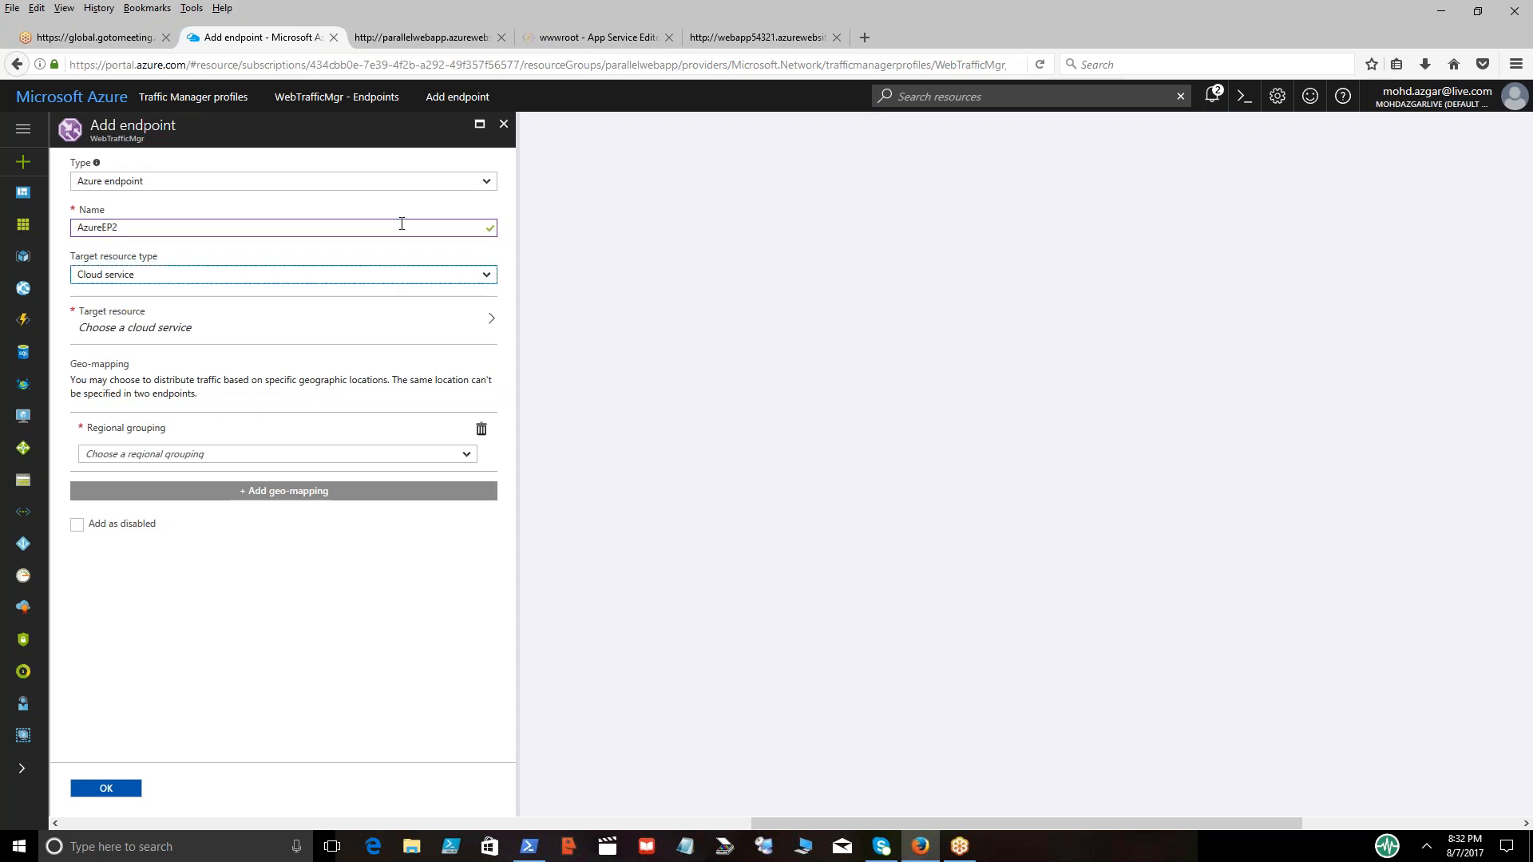
Set the AzureEP2 endpoint's target resource type to App Service and choose webapp54321 as its target resource
key(space)
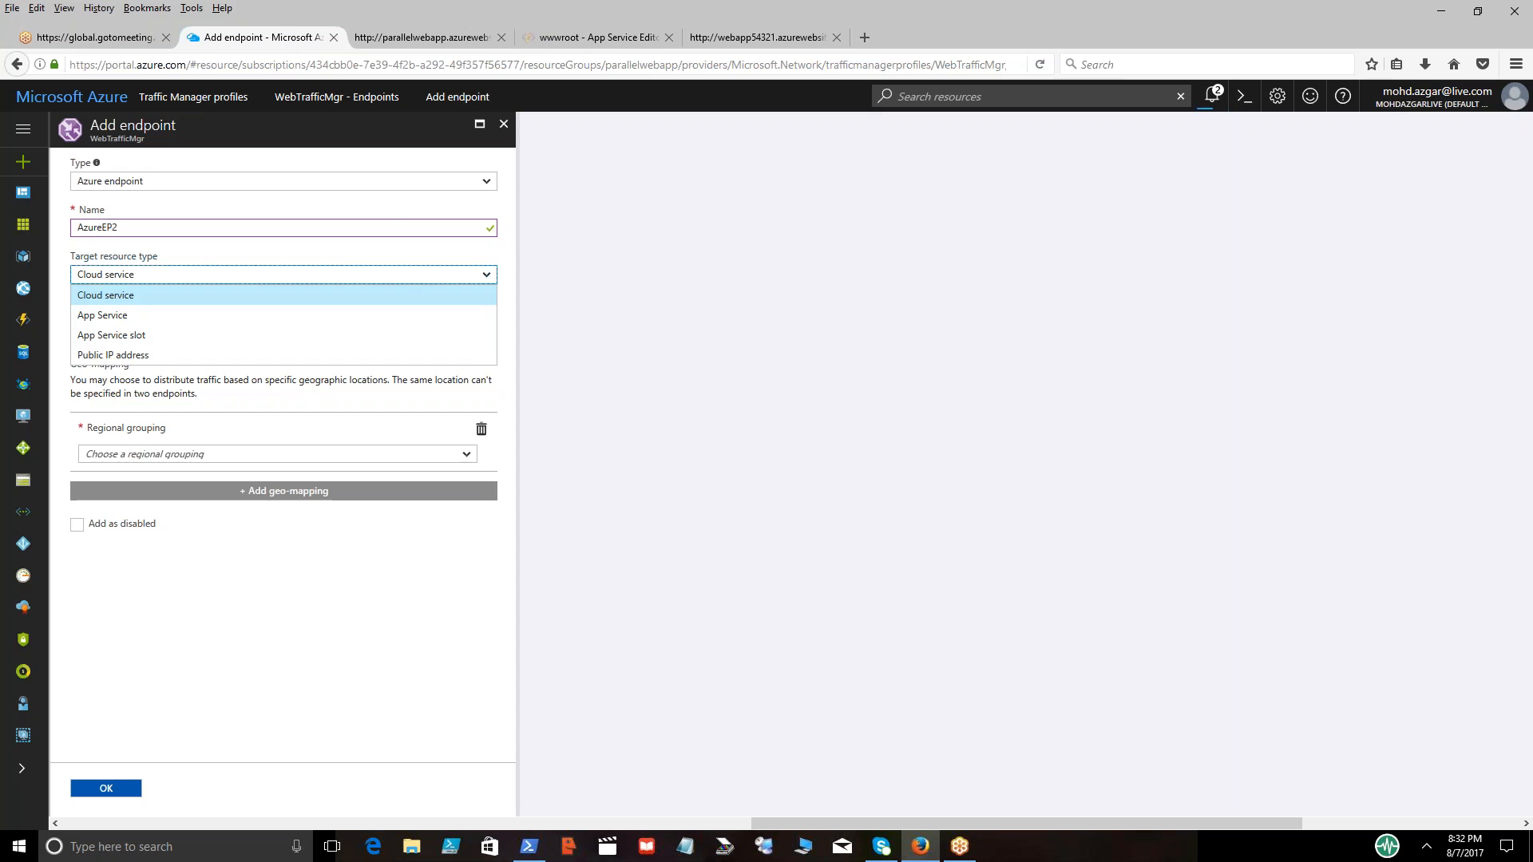
click(108, 323)
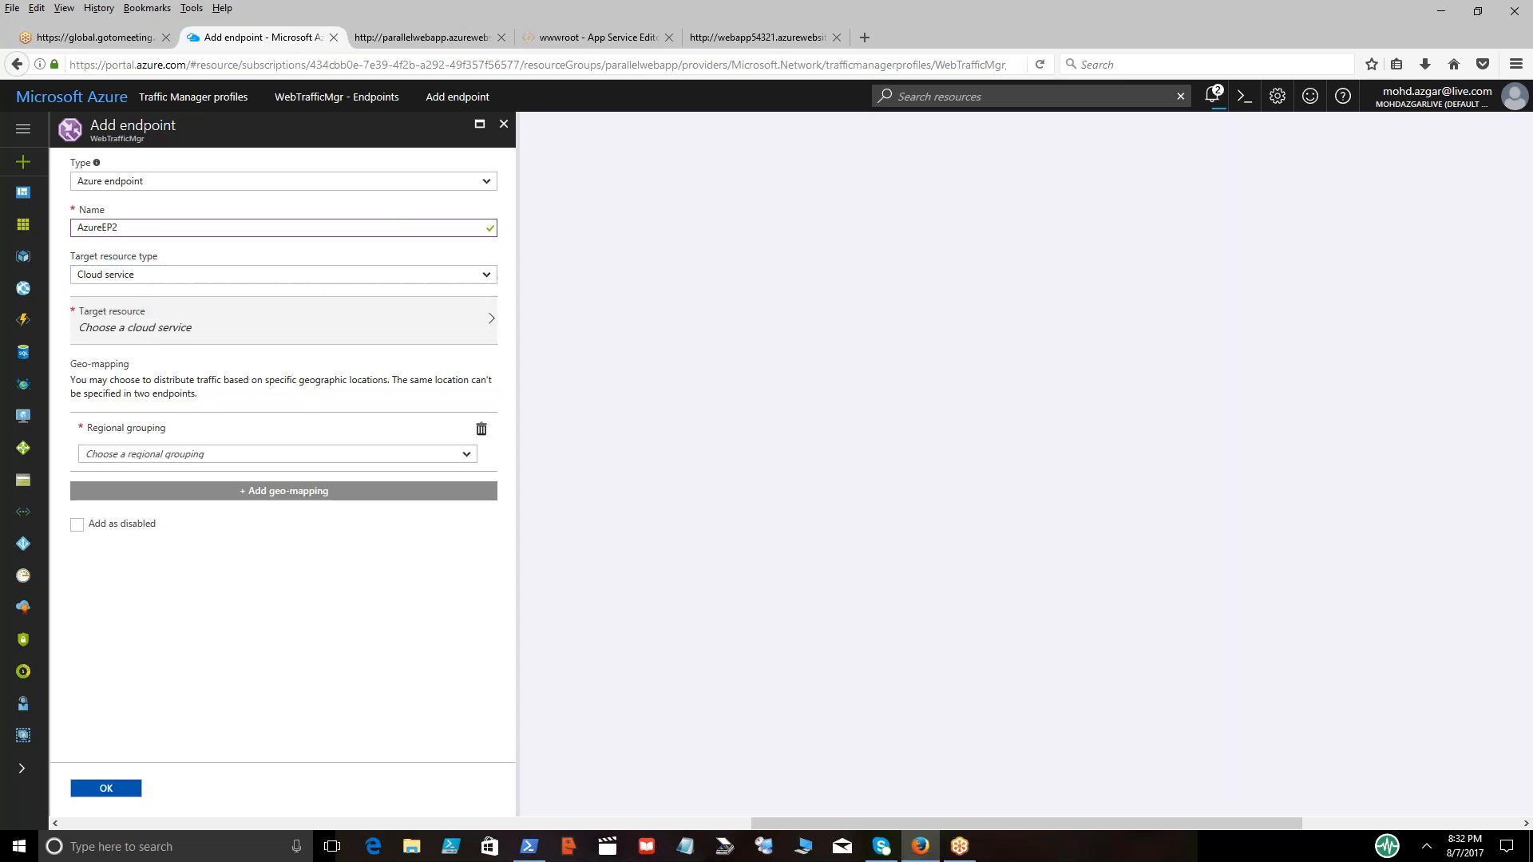
click(483, 327)
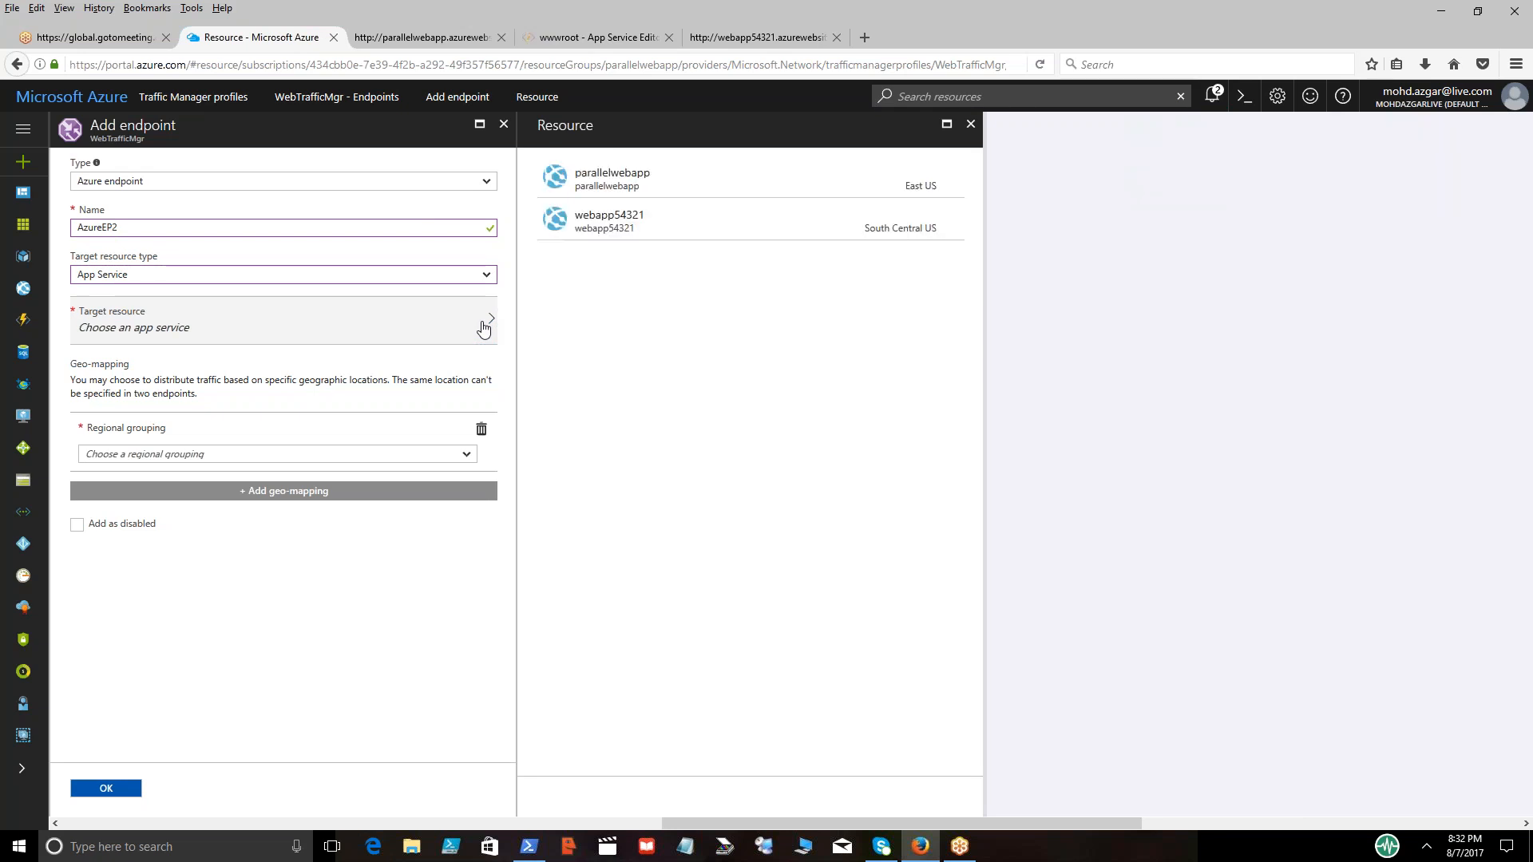
click(624, 224)
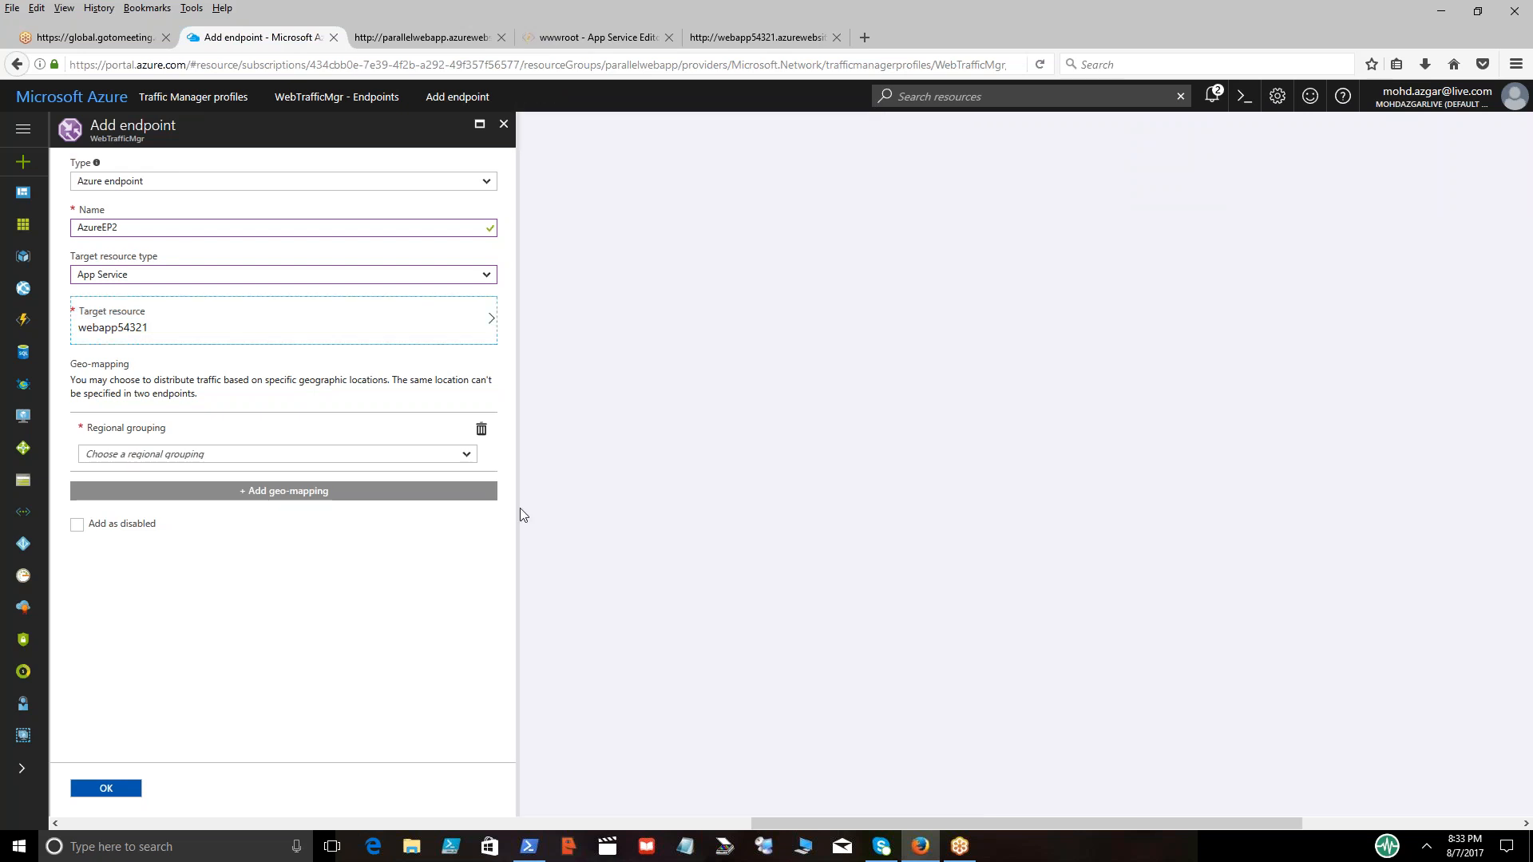
Add a geo-mapping to AzureEP2 for the South America regional grouping with Guyana as the country
click(468, 455)
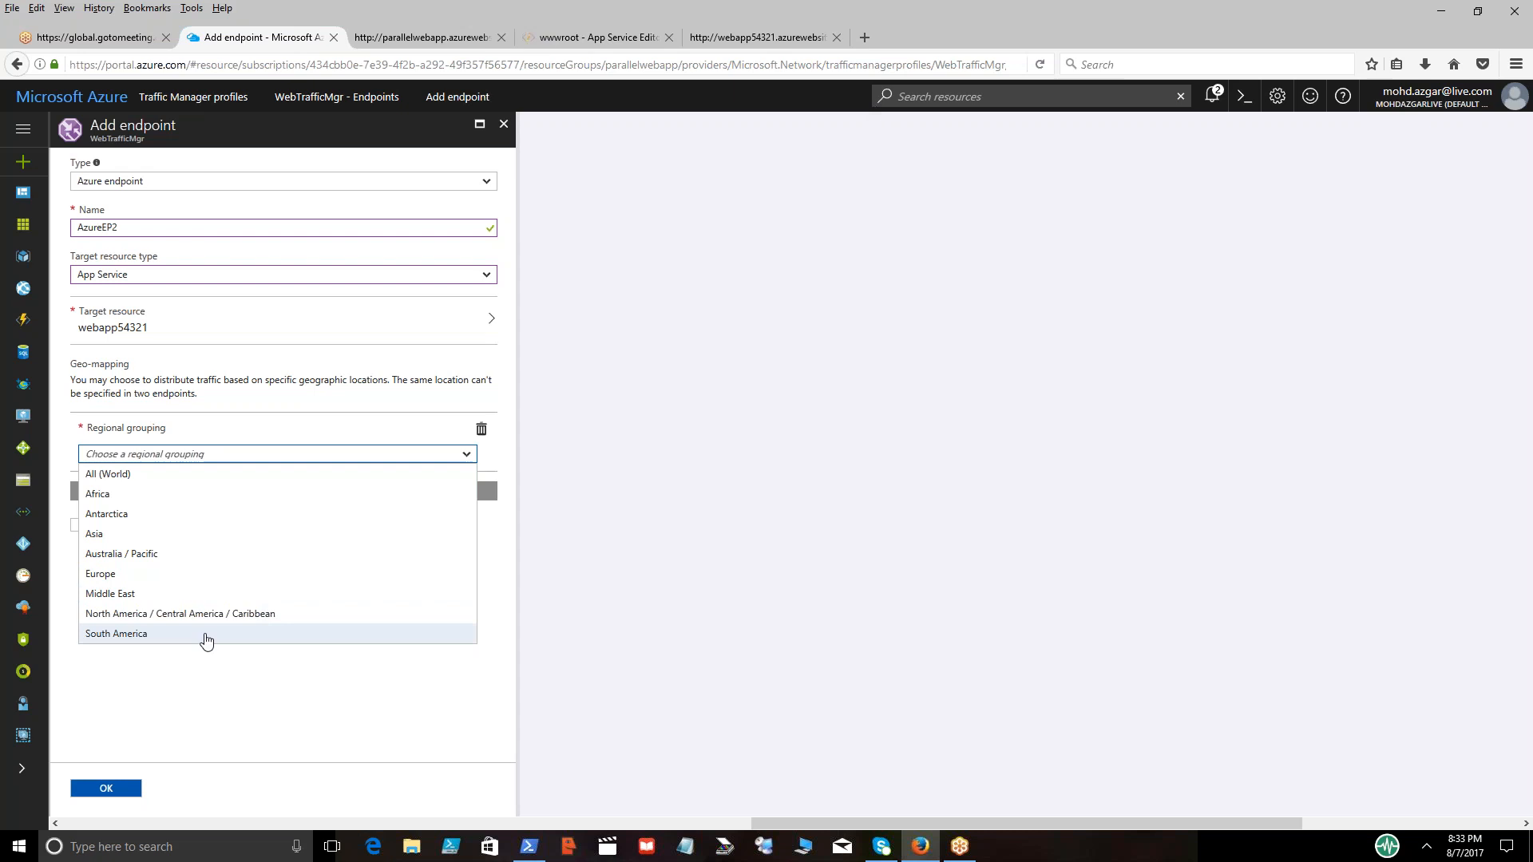
click(141, 635)
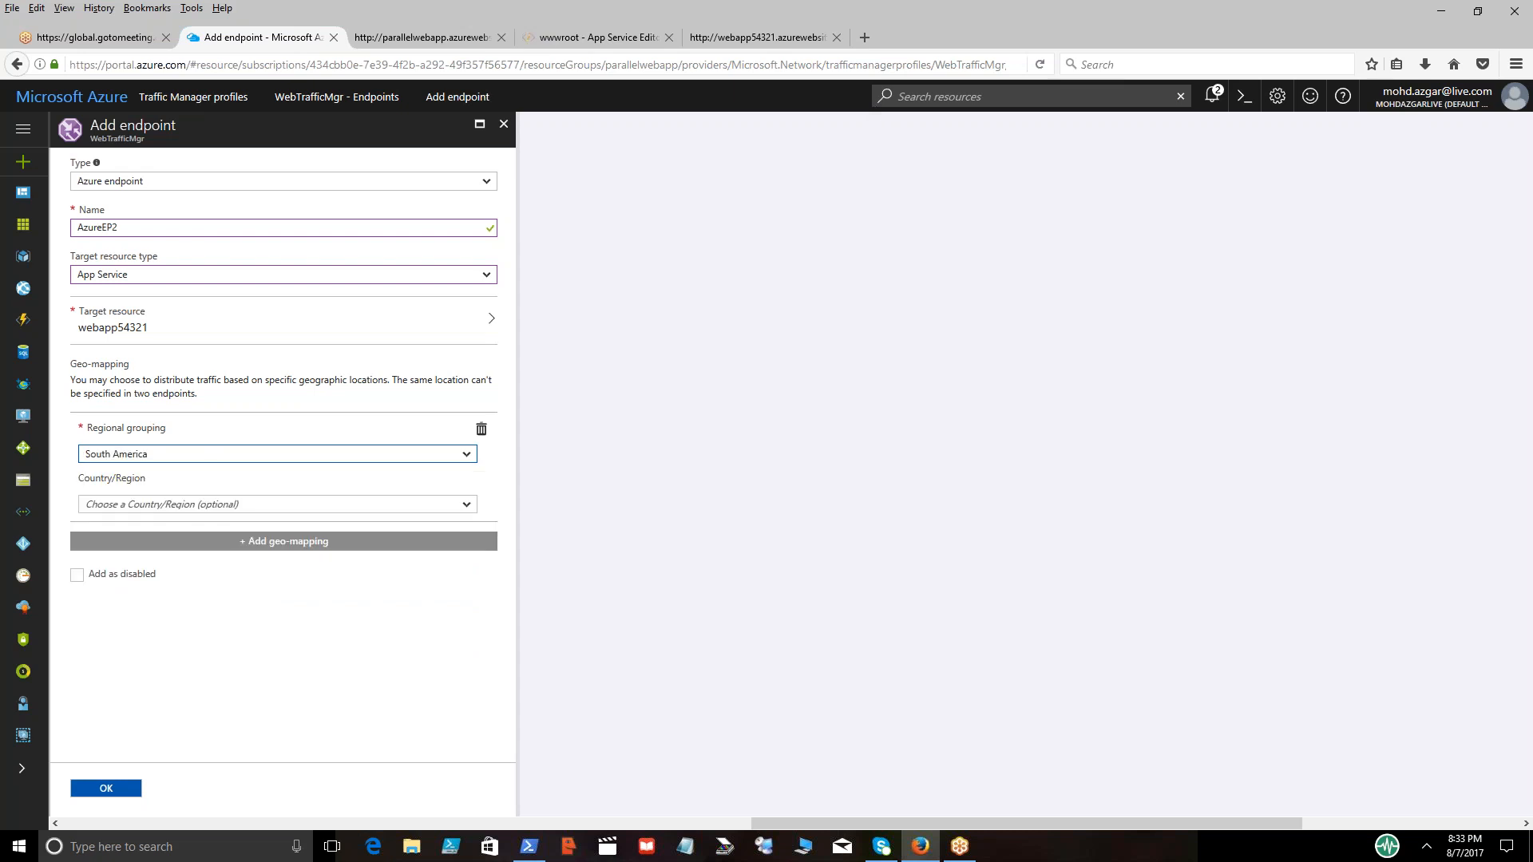
click(467, 504)
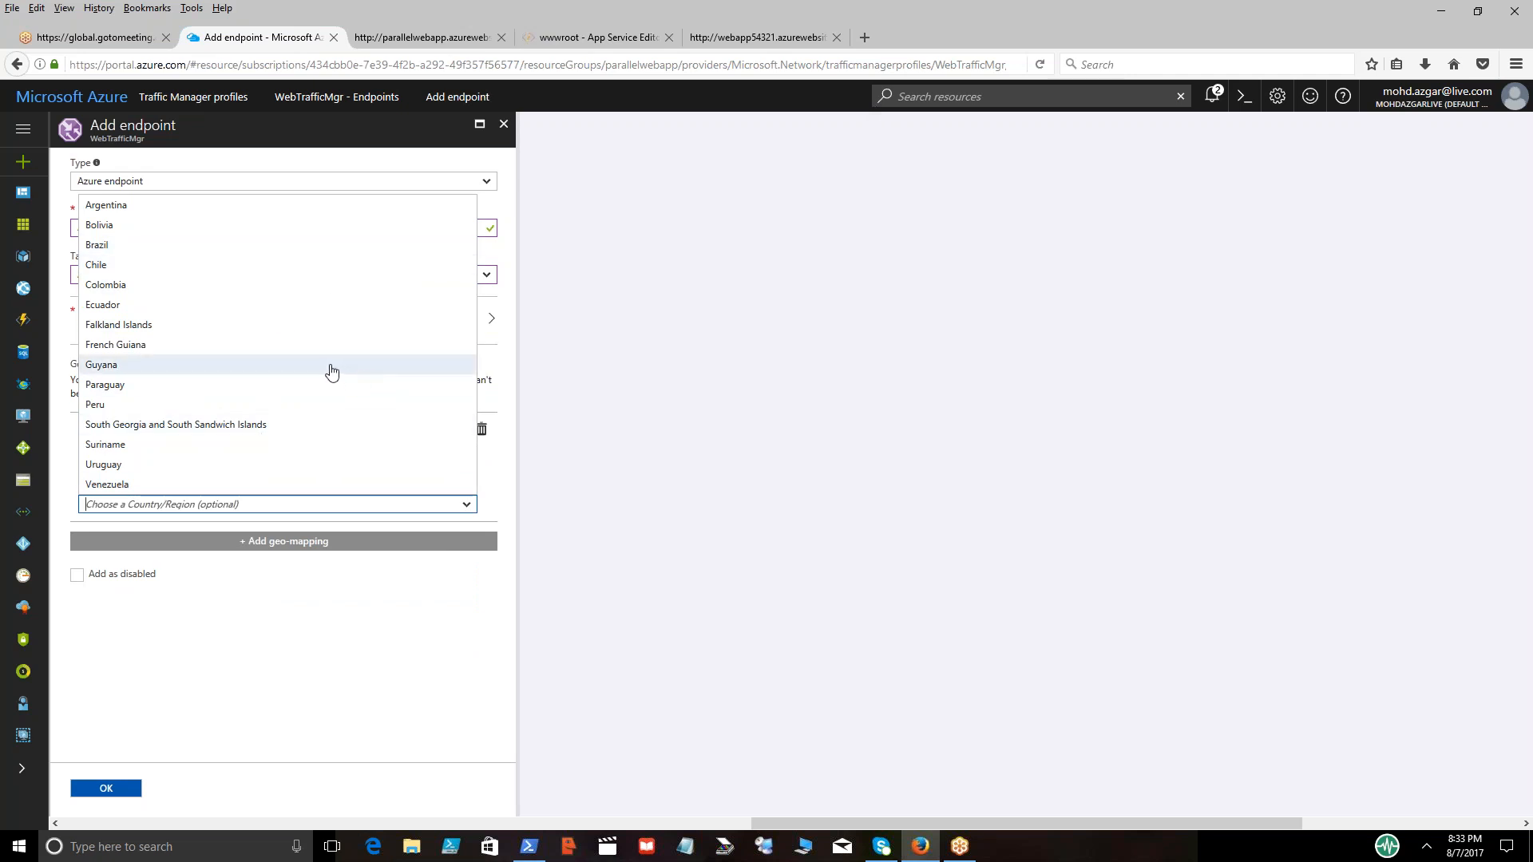
click(337, 366)
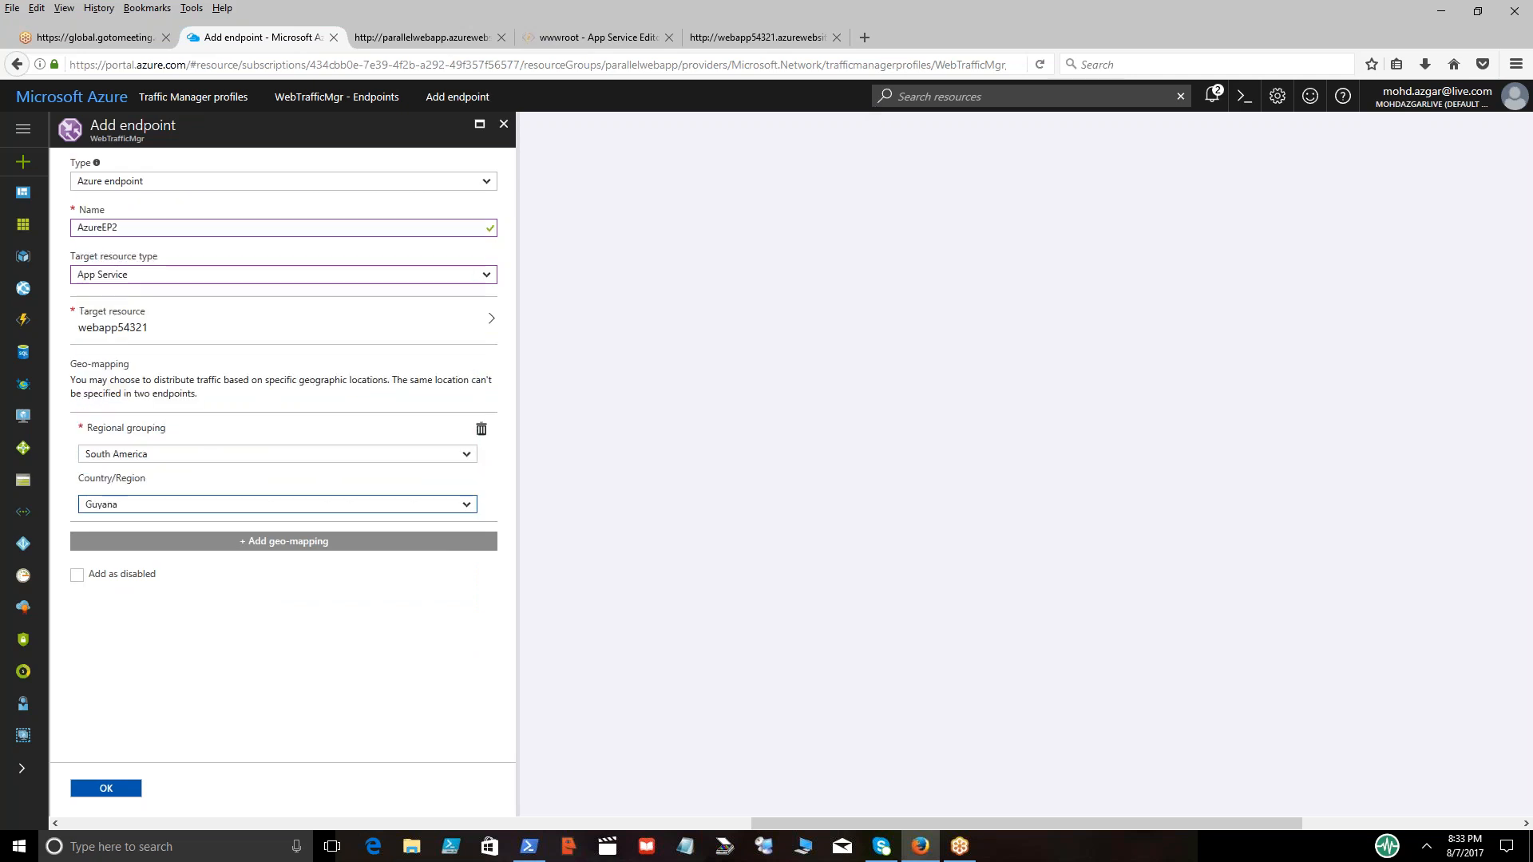
click(255, 550)
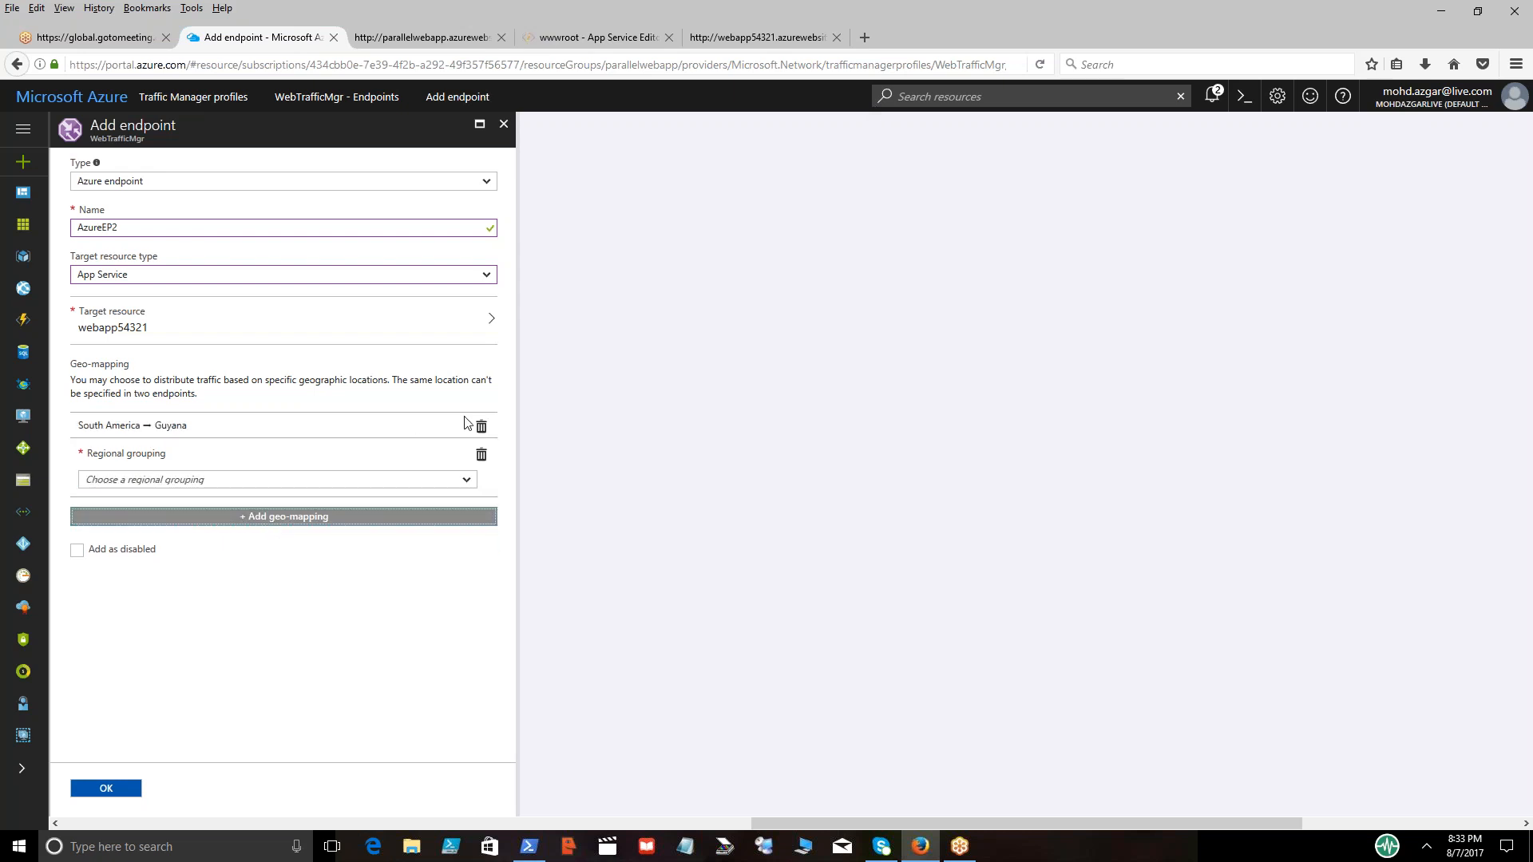
Remove the empty second regional grouping from AzureEP2, create the endpoint and refresh the endpoint list
click(481, 456)
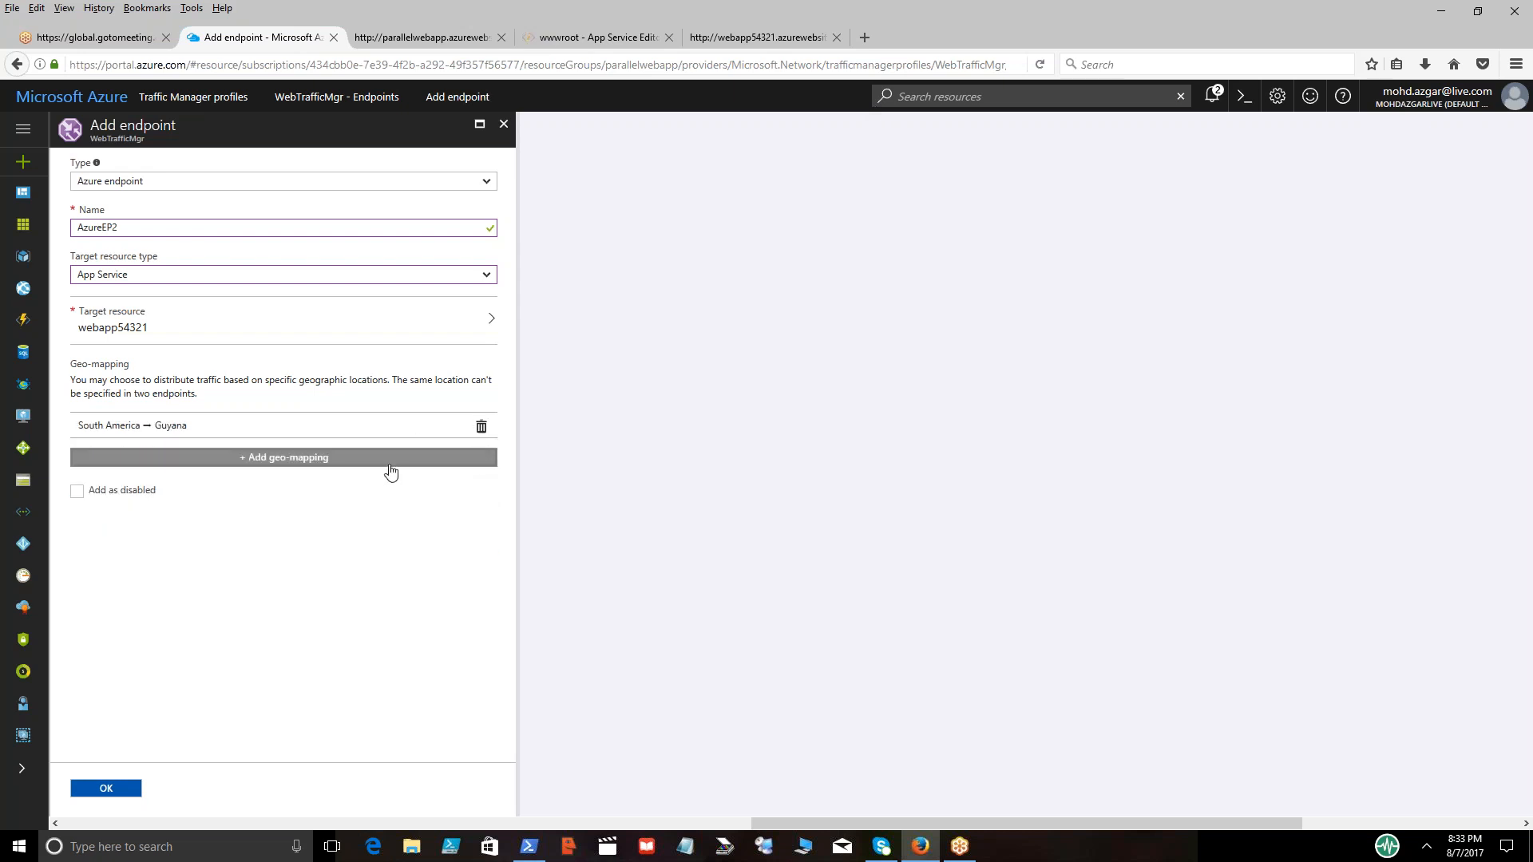
click(109, 791)
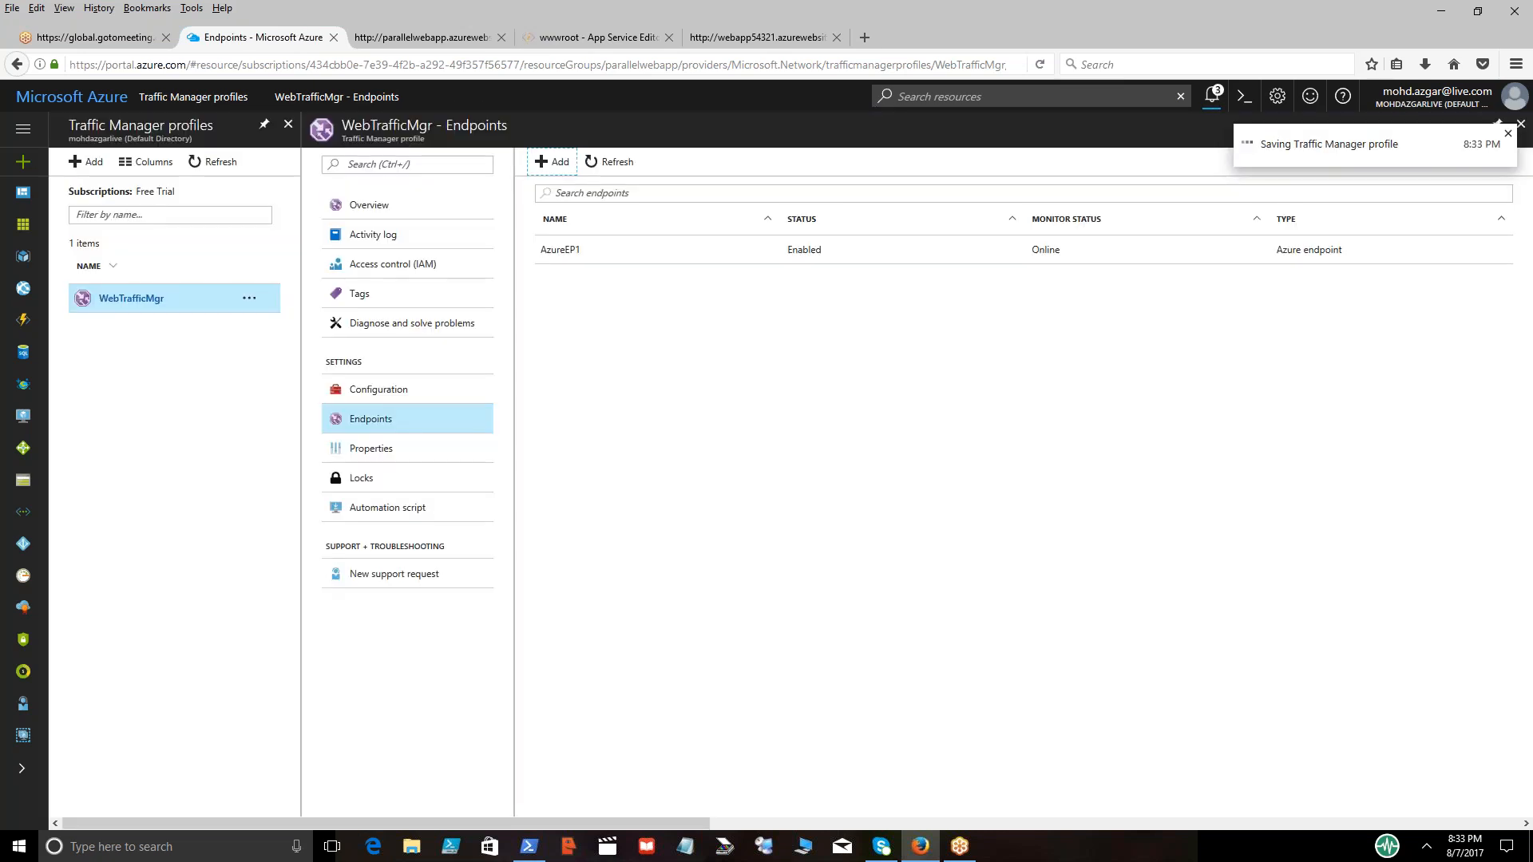
click(611, 163)
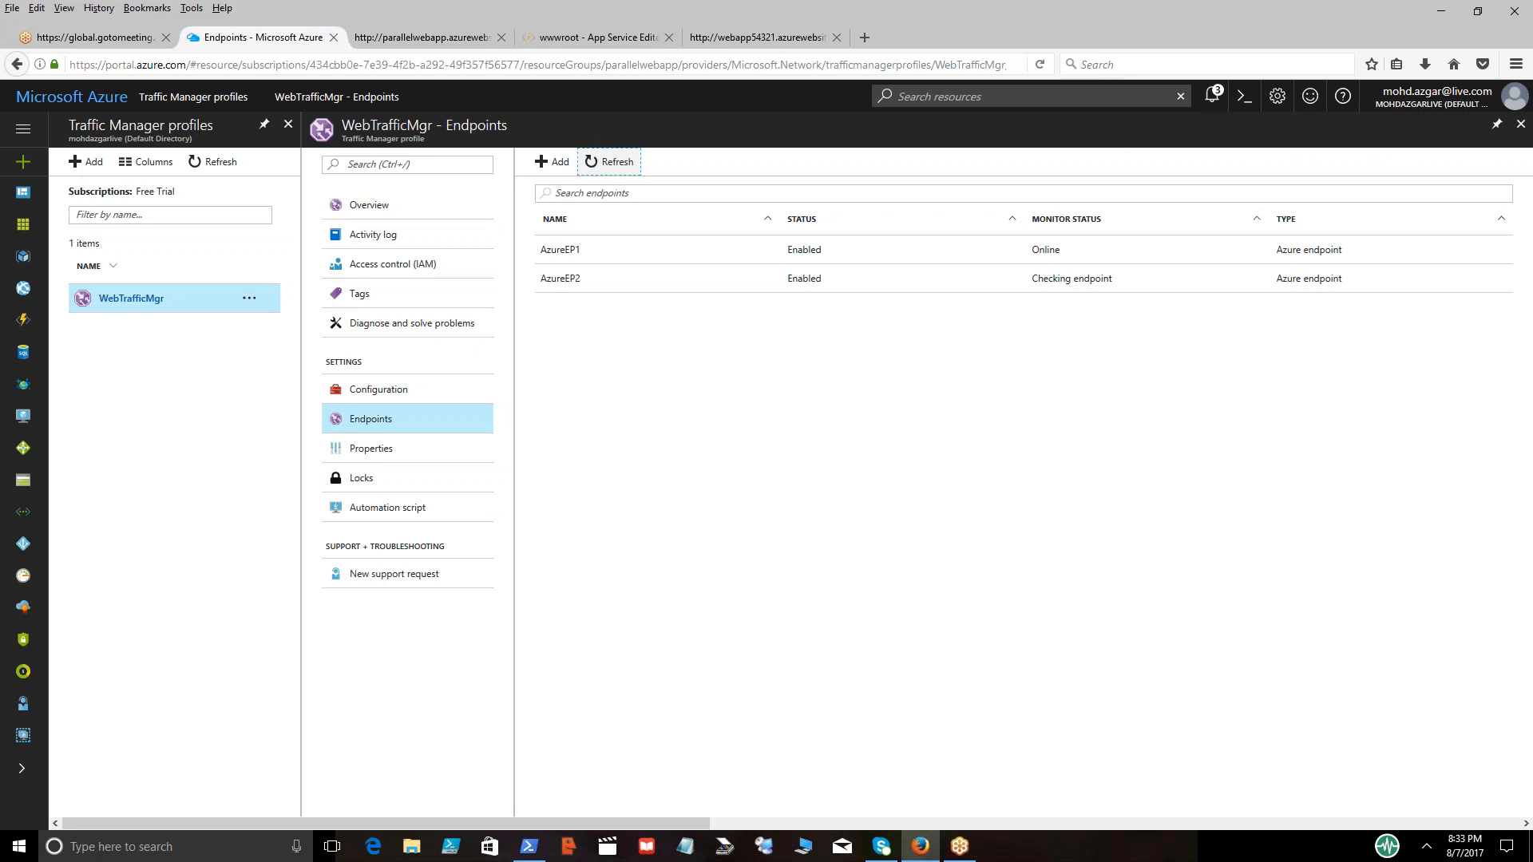
Review the portal notifications, then test the profile's DNS name webtrafficmgr.trafficmanager.net from the WebTrafficMgr overview
click(1214, 103)
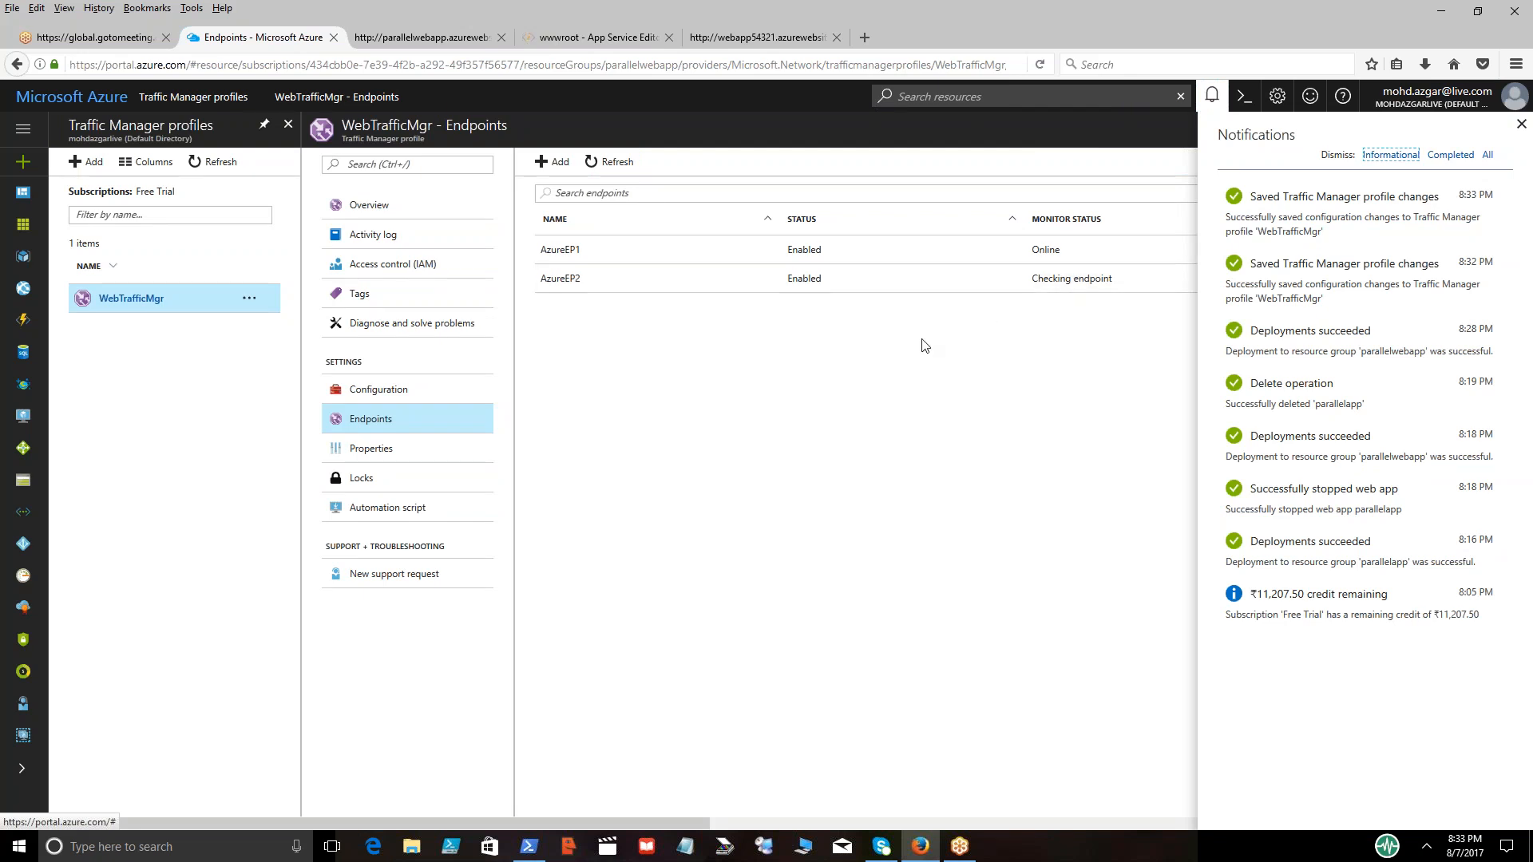
click(1210, 99)
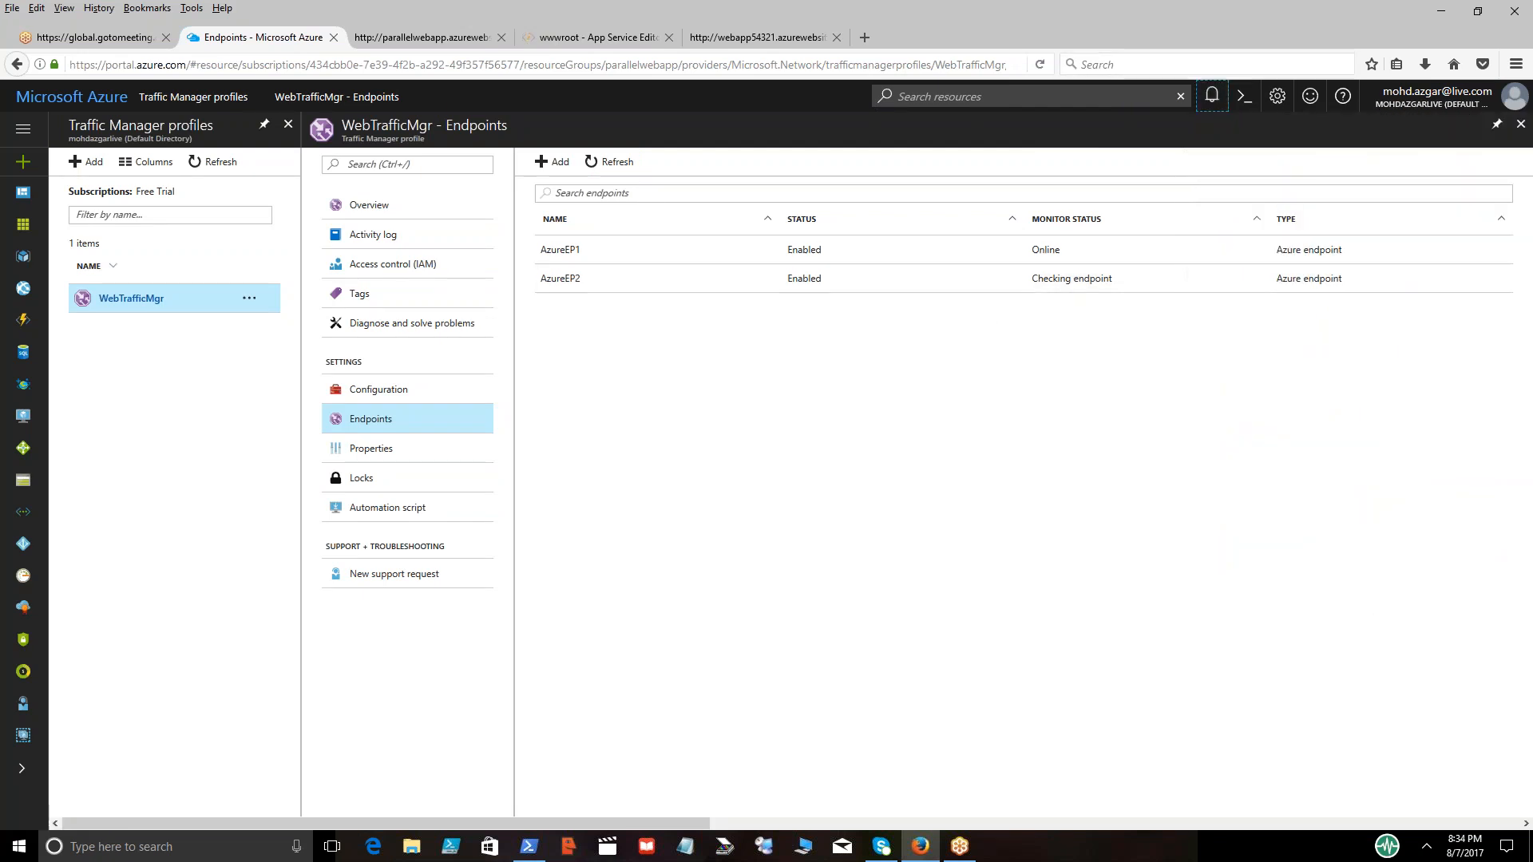
click(367, 206)
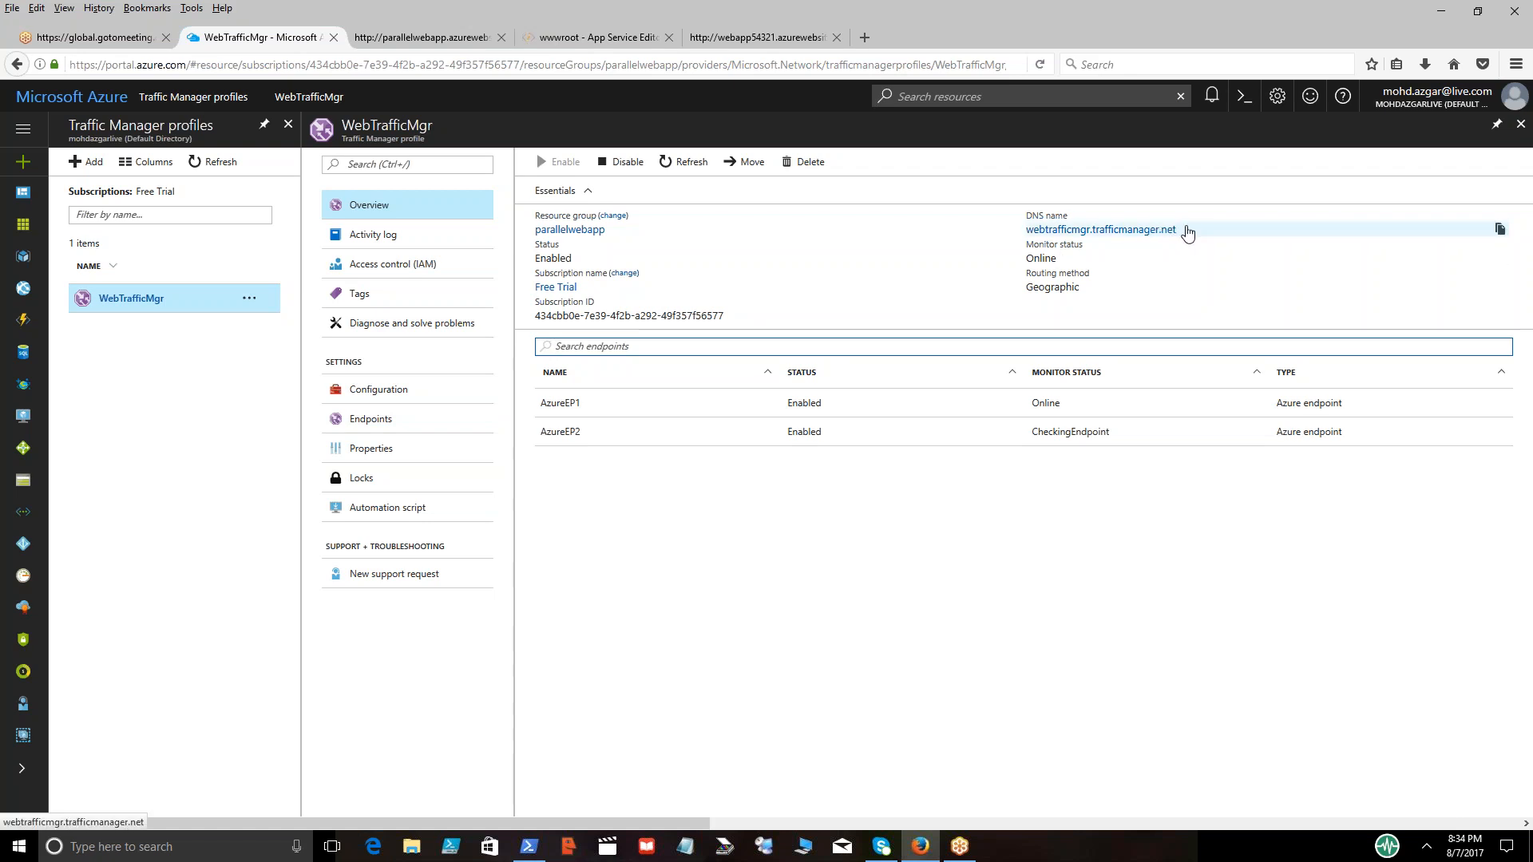
click(1151, 232)
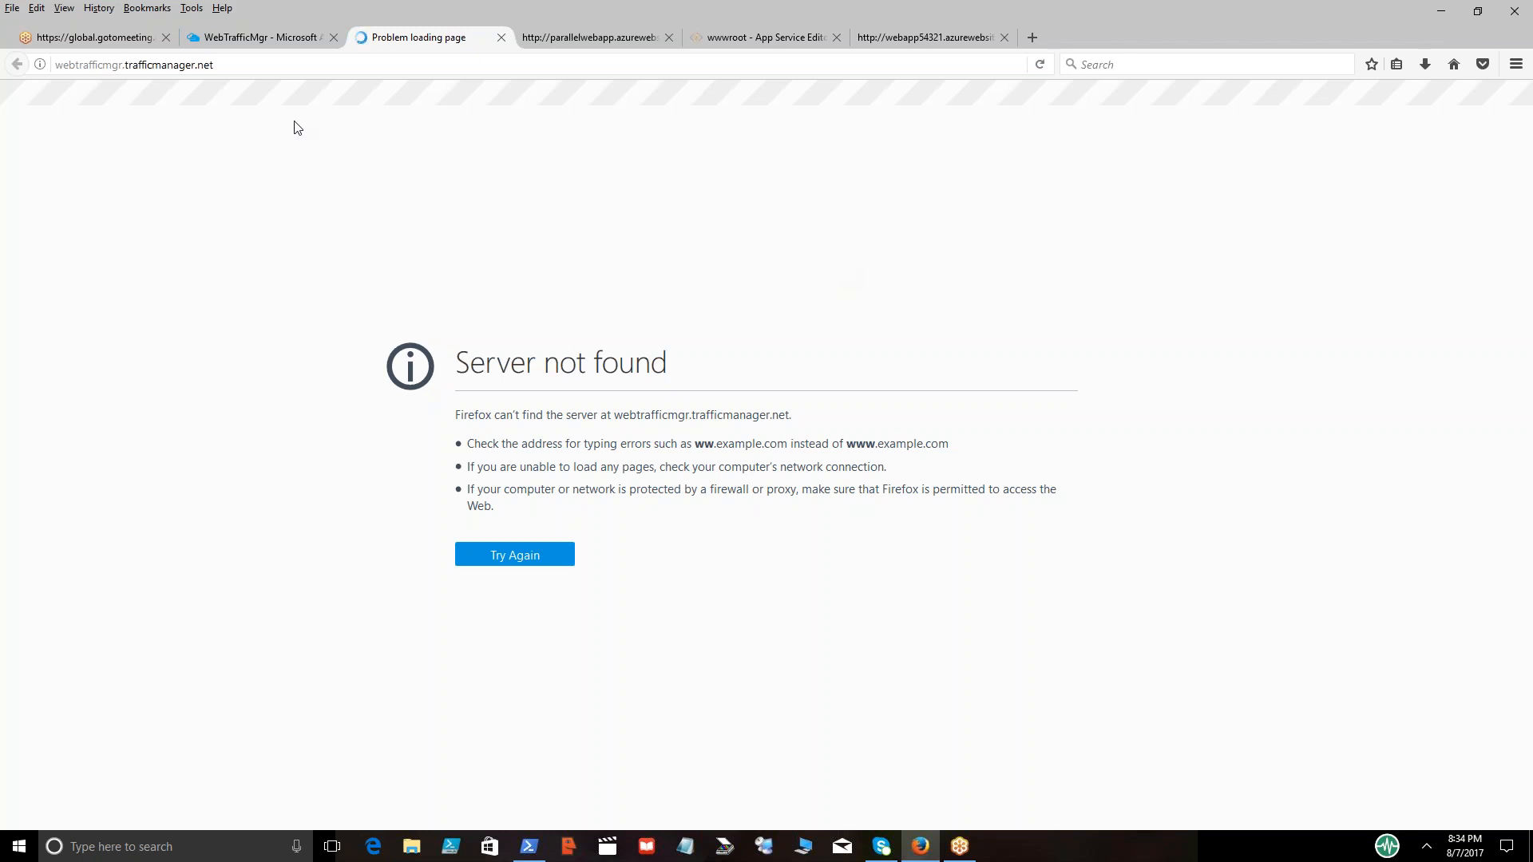
click(269, 38)
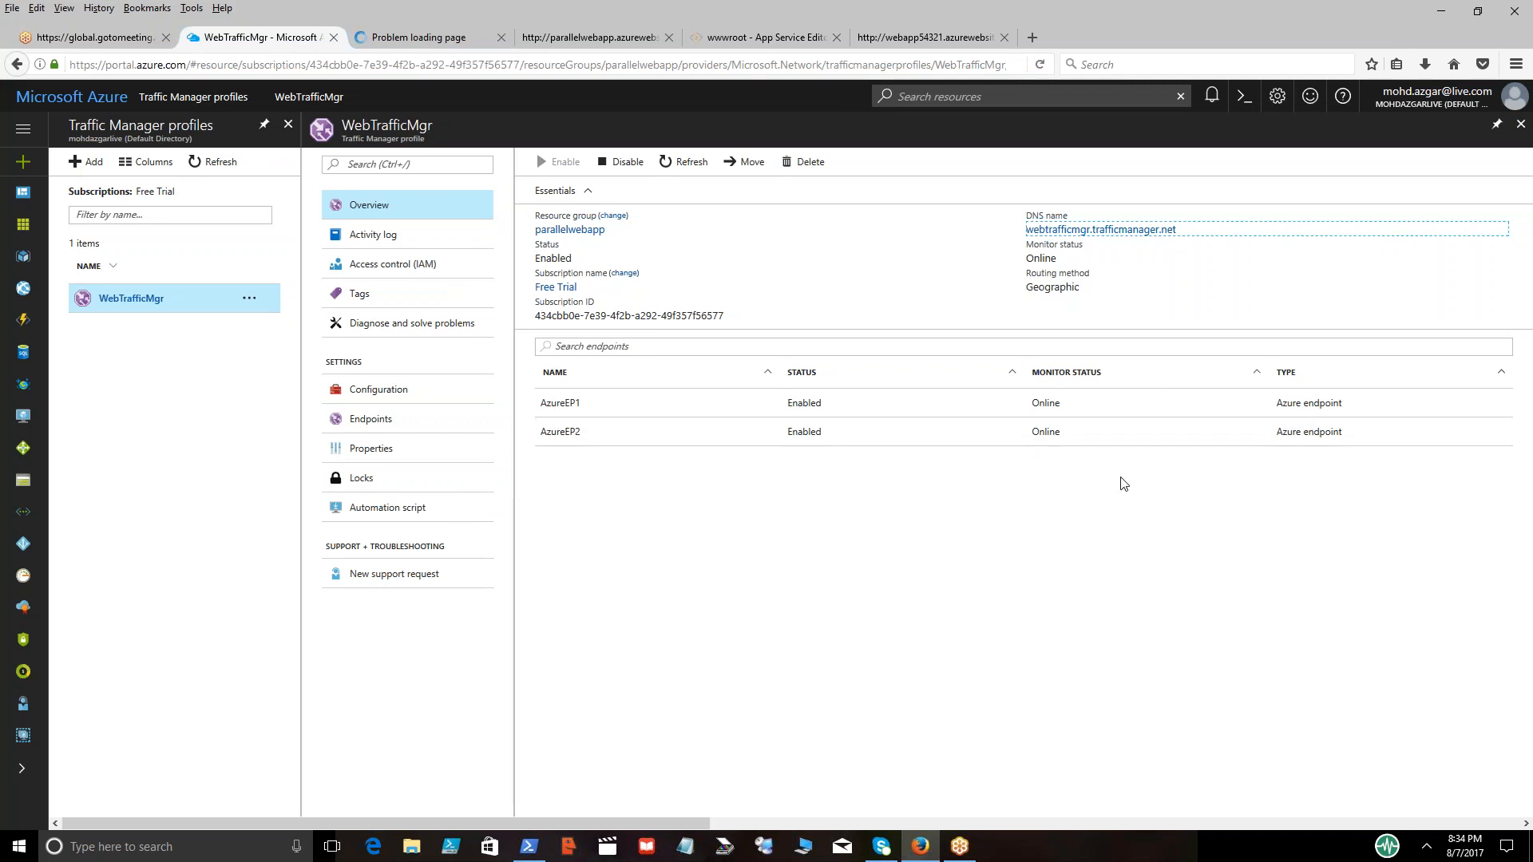
click(423, 38)
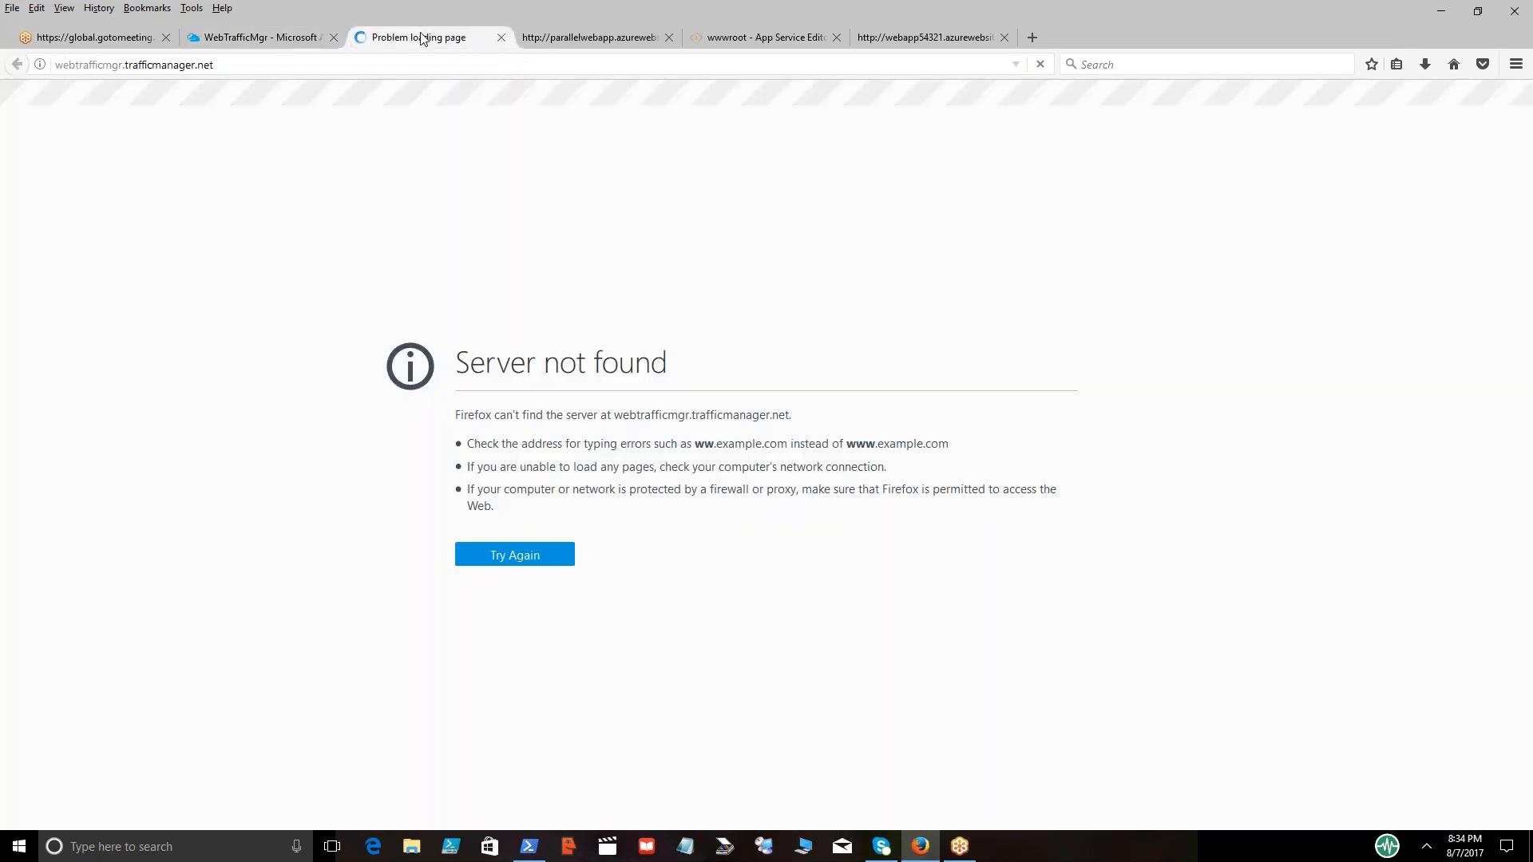
Close the Traffic Manager and parallelwebapp site pages, and reopen the profile's DNS name from the WebTrafficMgr overview
click(501, 37)
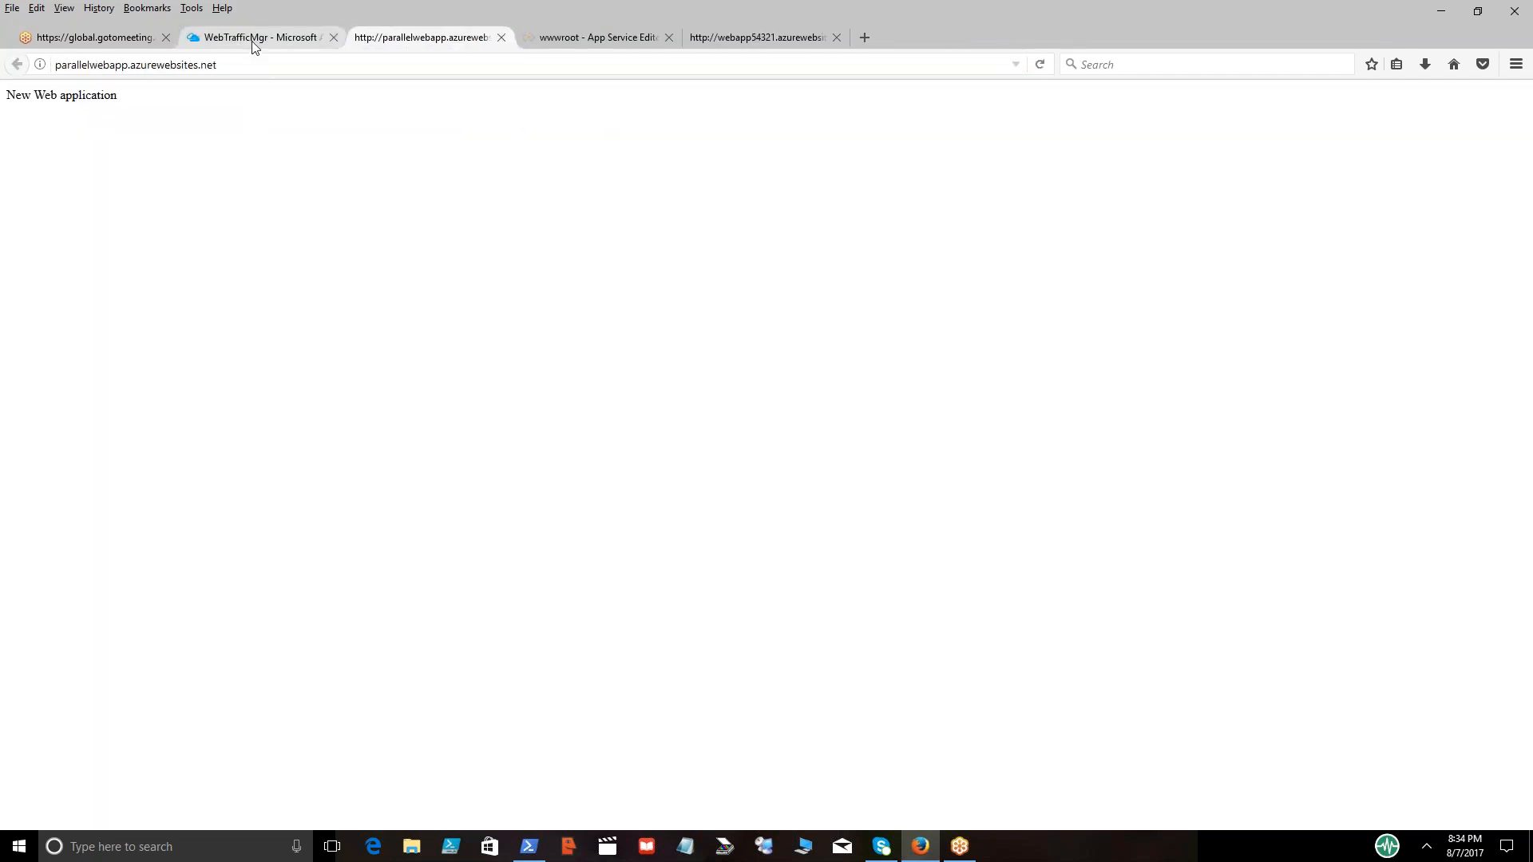
click(501, 37)
click(279, 38)
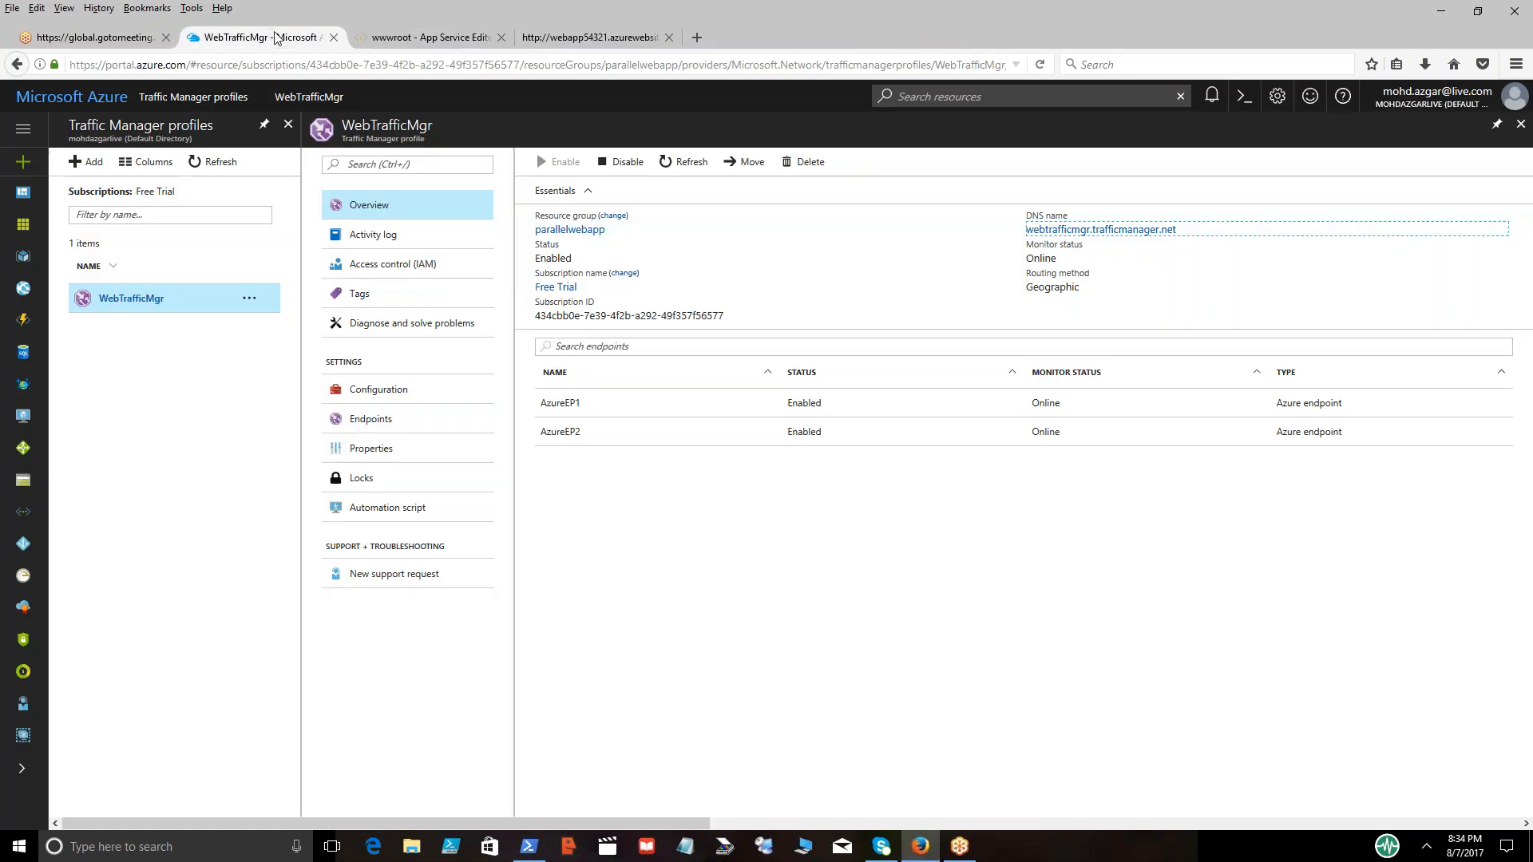
click(1097, 231)
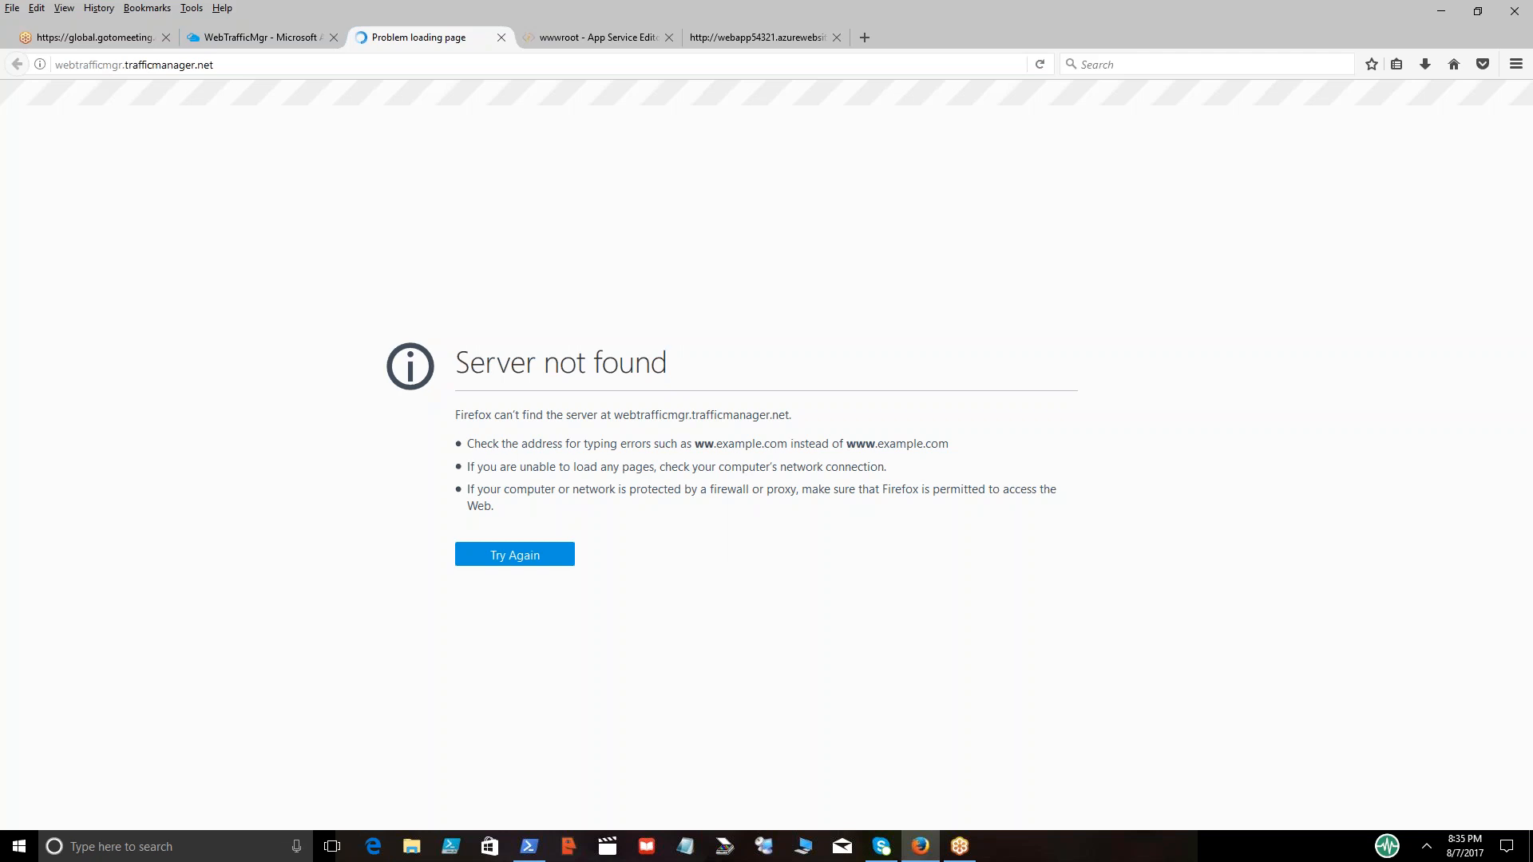
click(245, 37)
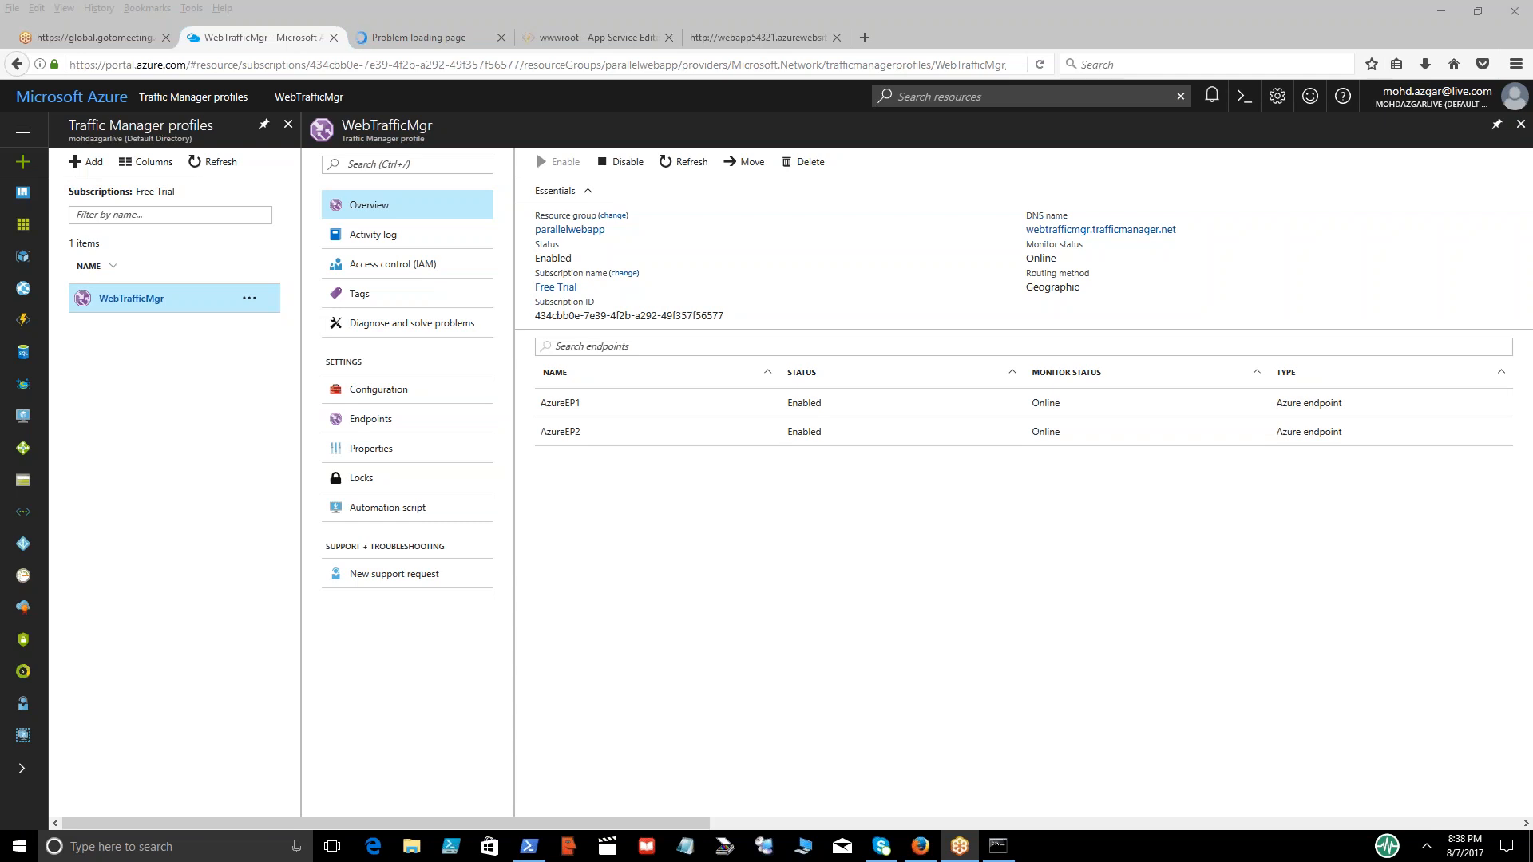
Recheck the Traffic Manager page, refresh the WebTrafficMgr overview and copy the profile's DNS name
click(417, 17)
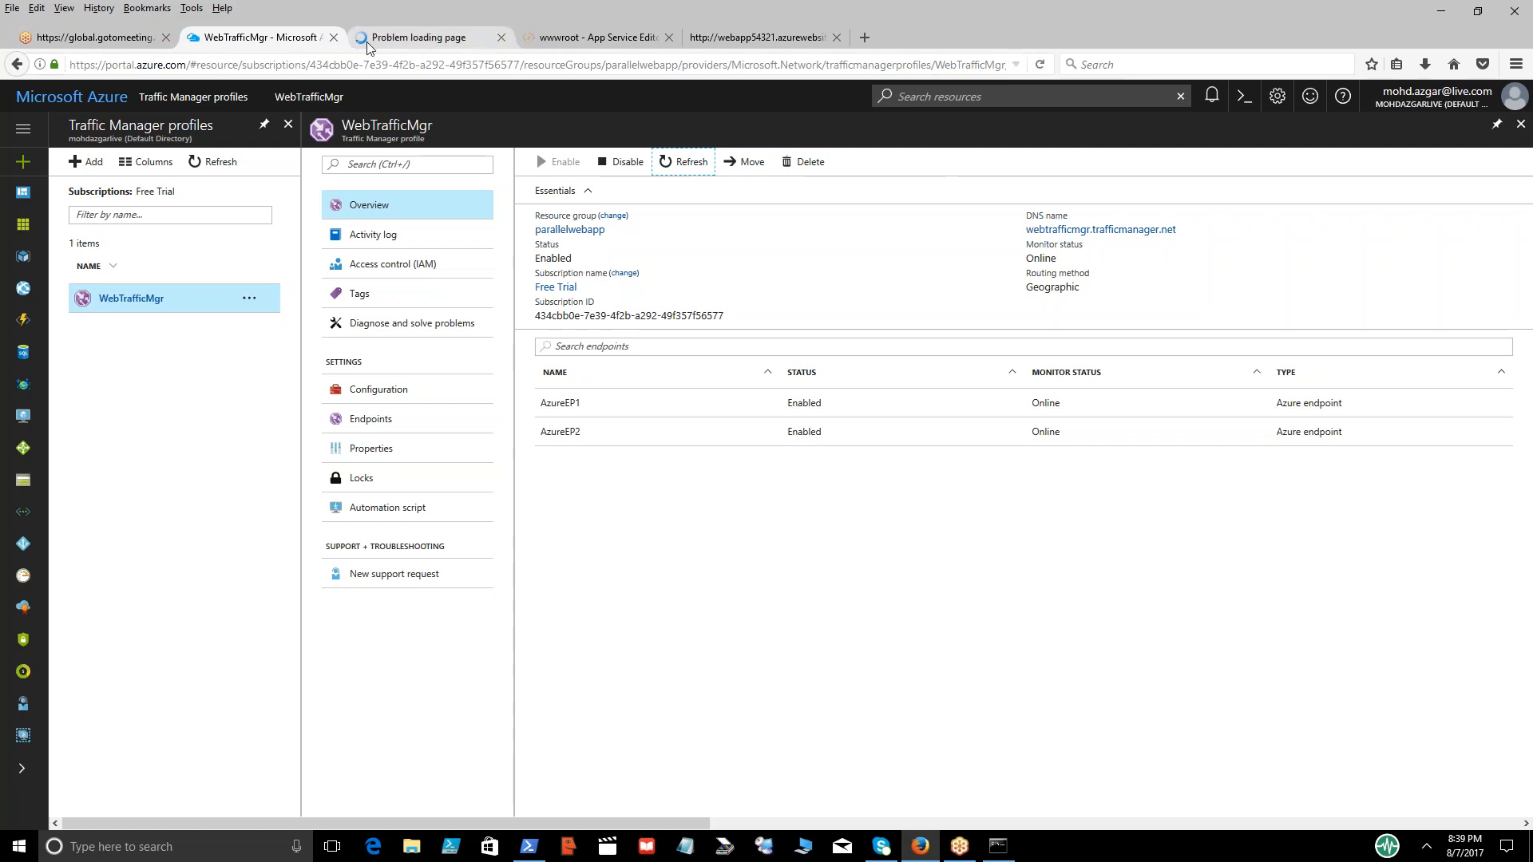
click(439, 41)
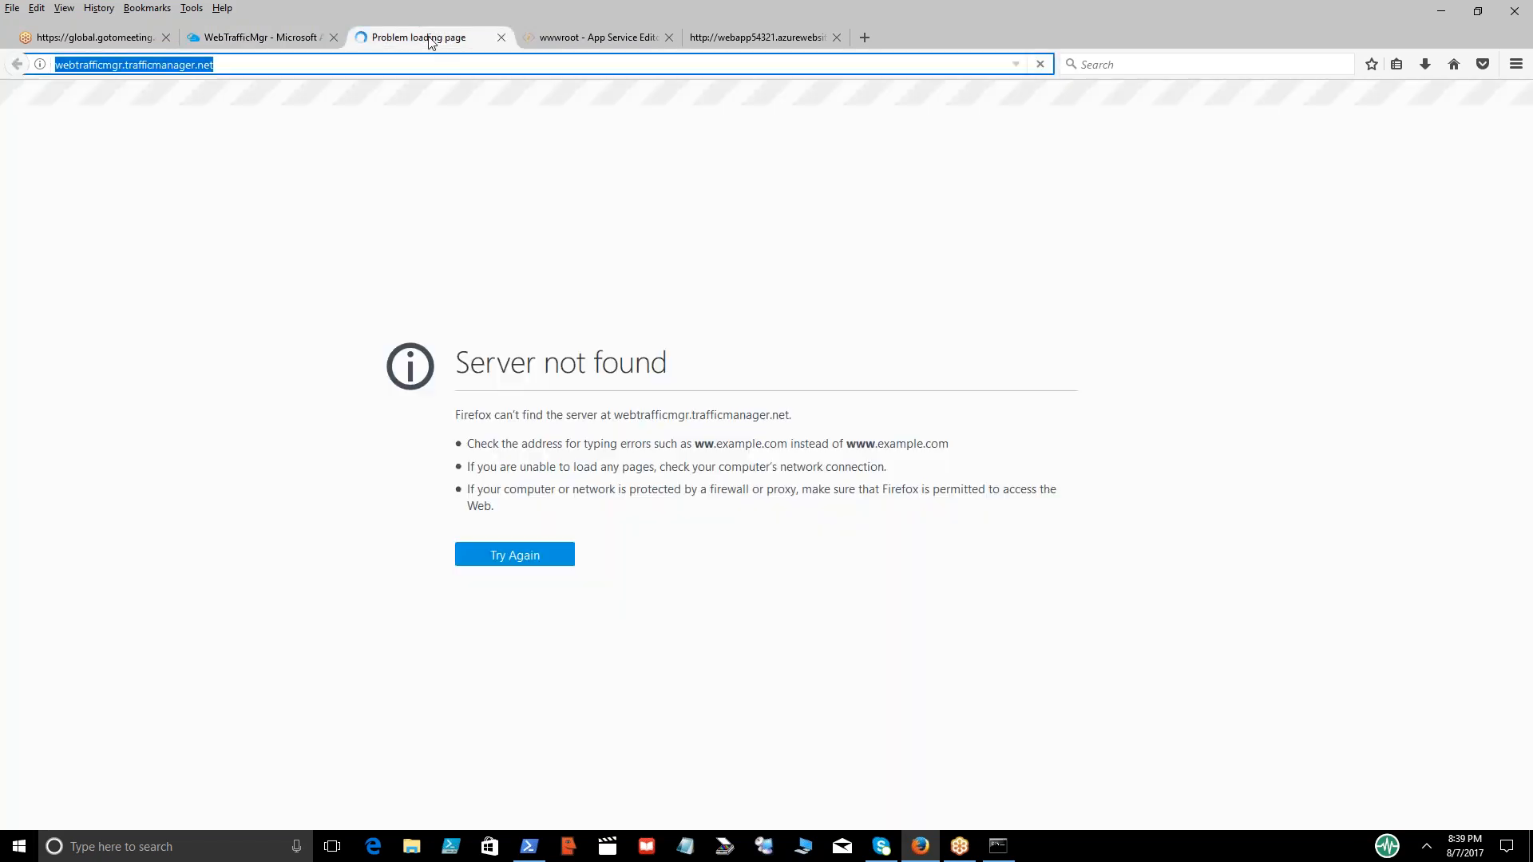
click(281, 42)
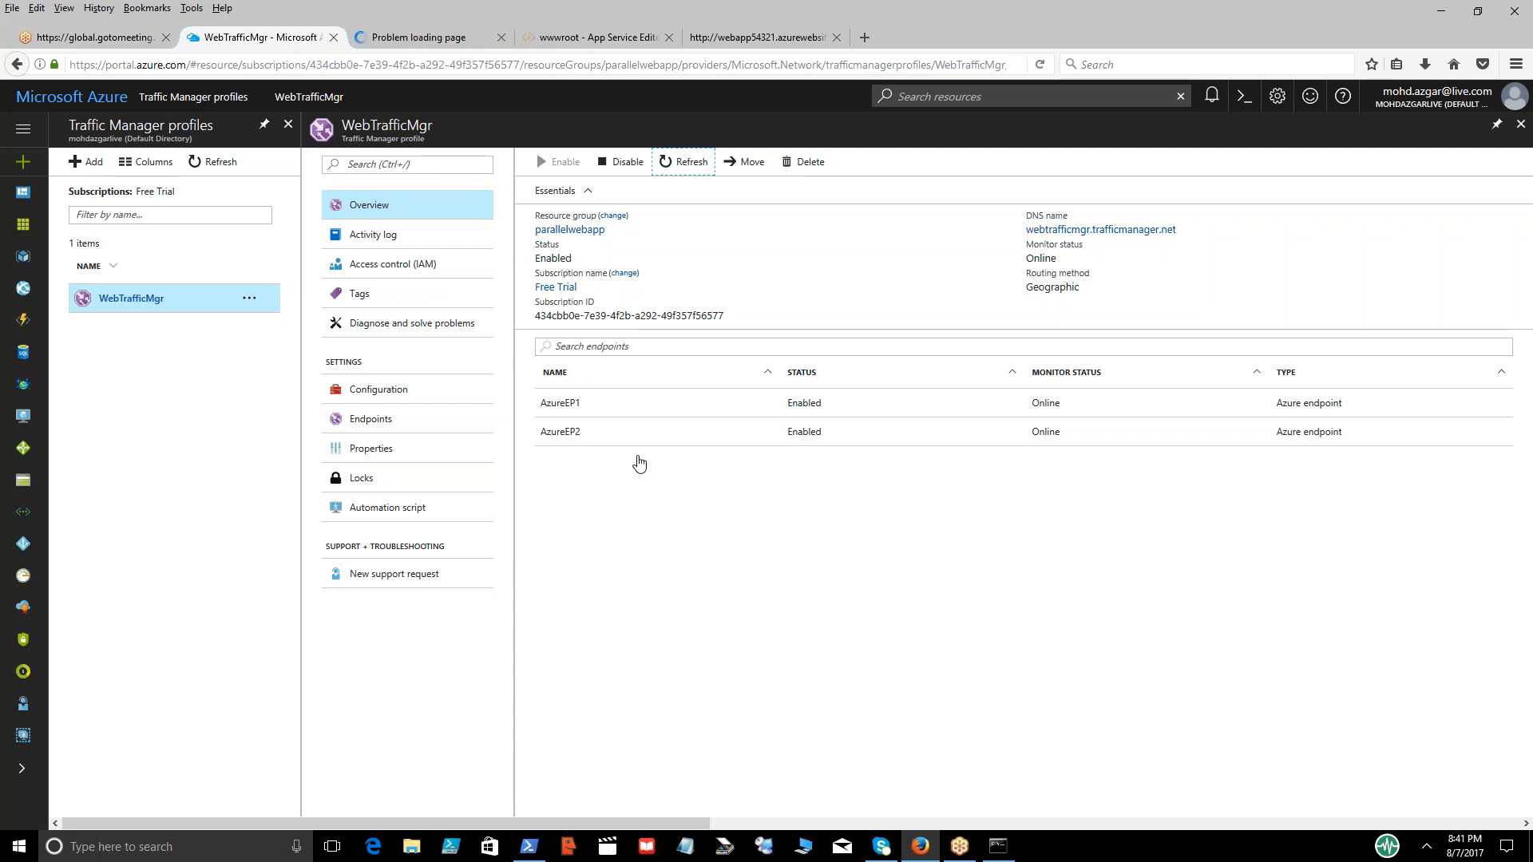
click(684, 161)
click(1500, 231)
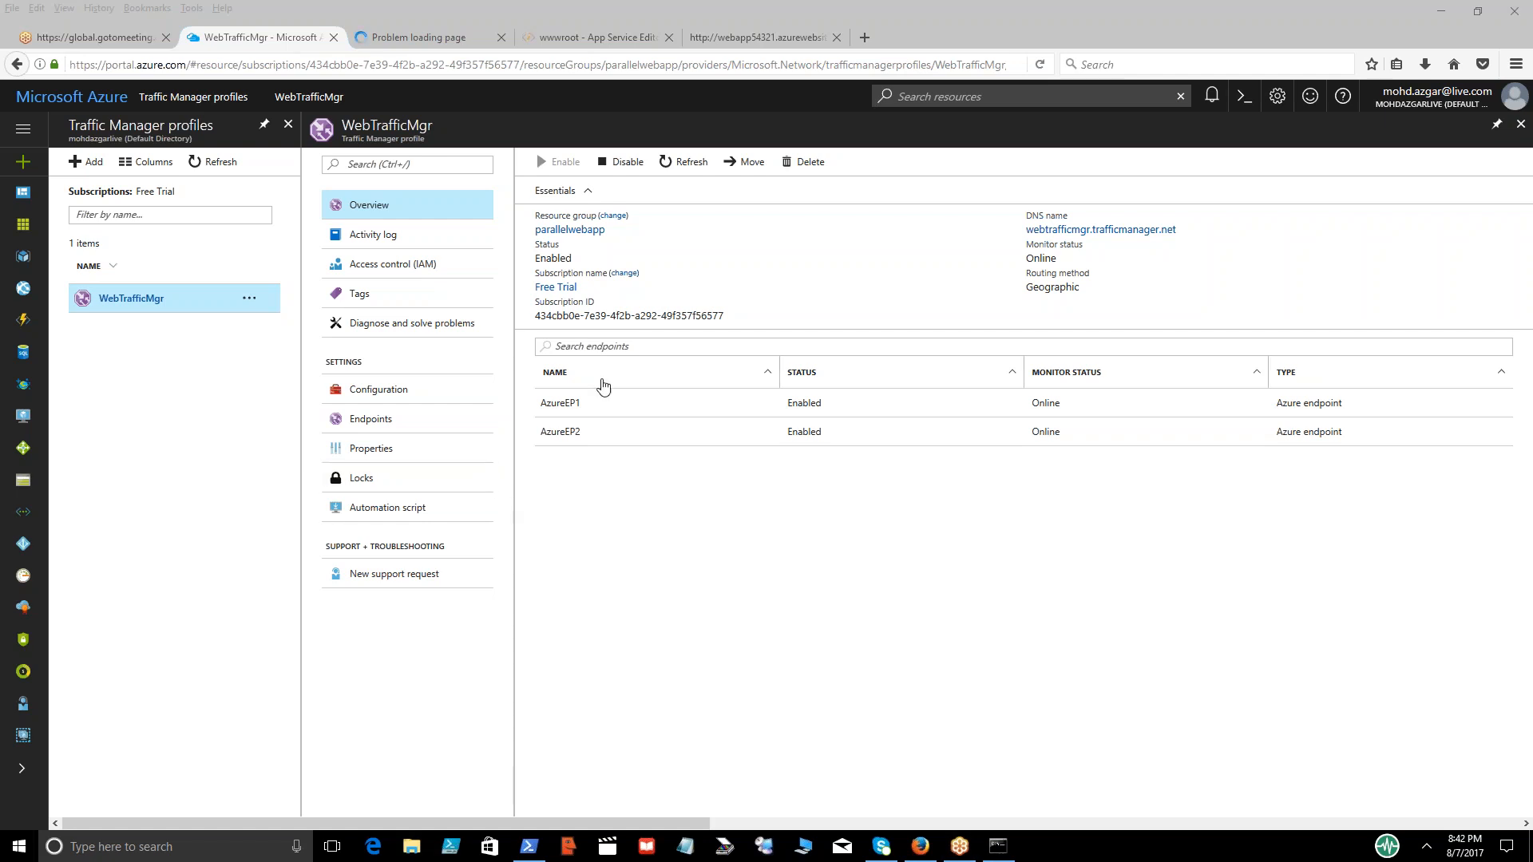
Review the AzureEP1 endpoint's details and geo-mapping, and close the webapp54321 and App Service Editor pages
click(562, 404)
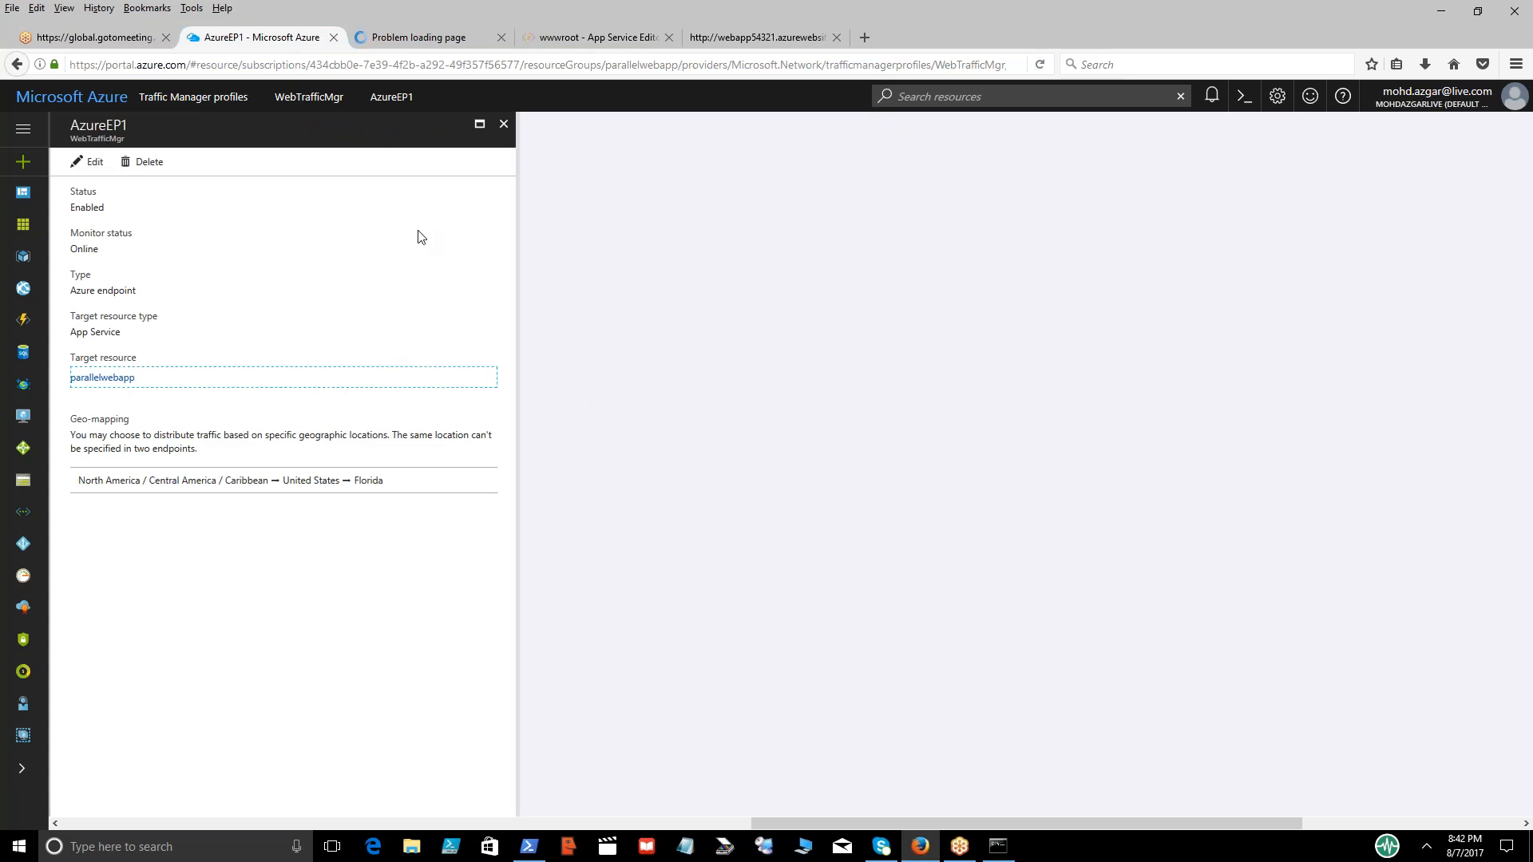
click(504, 125)
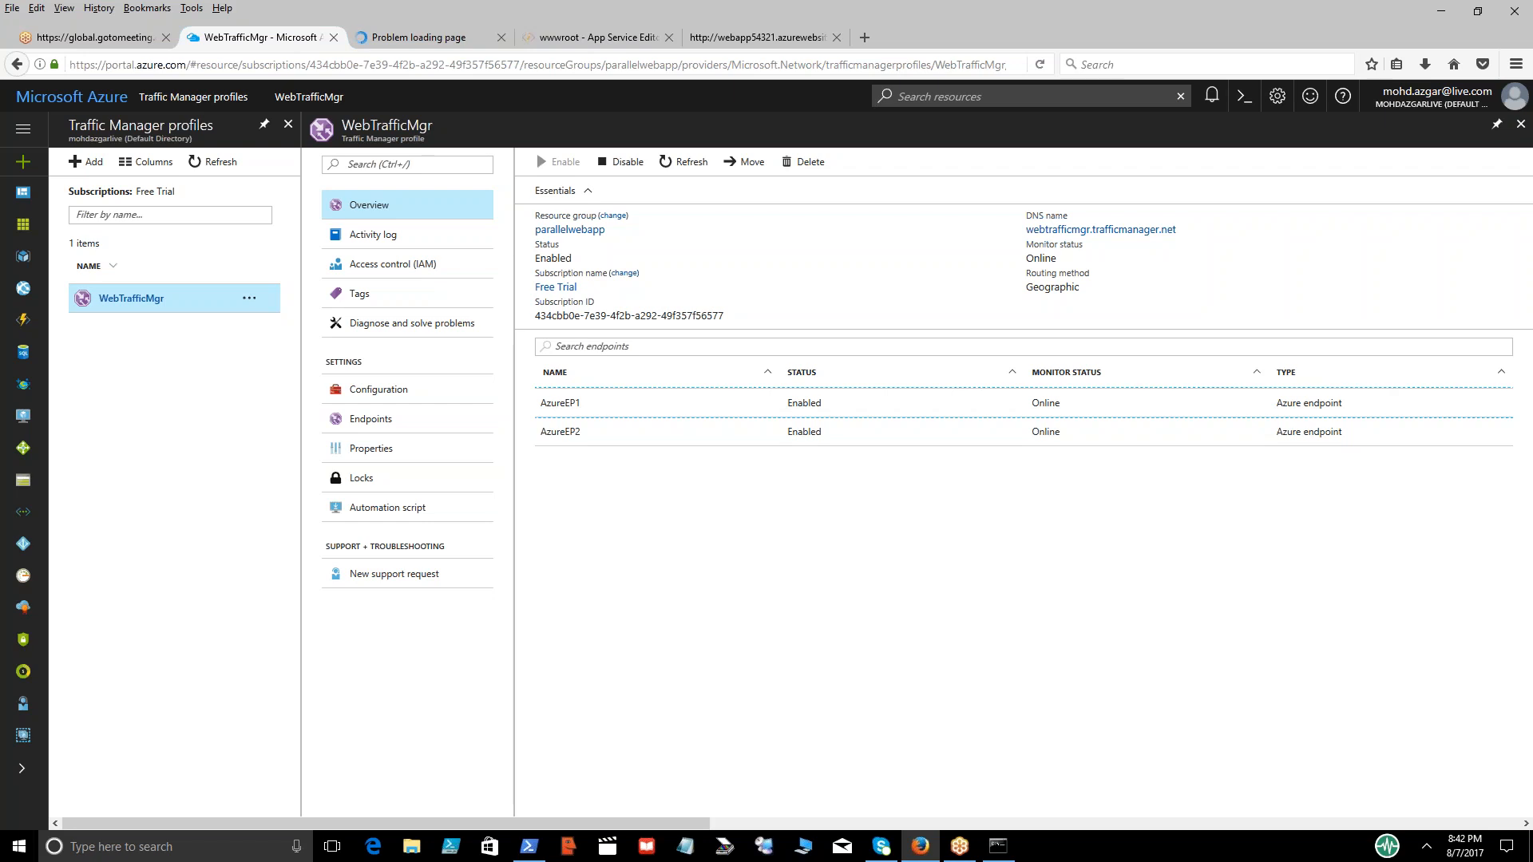
click(780, 38)
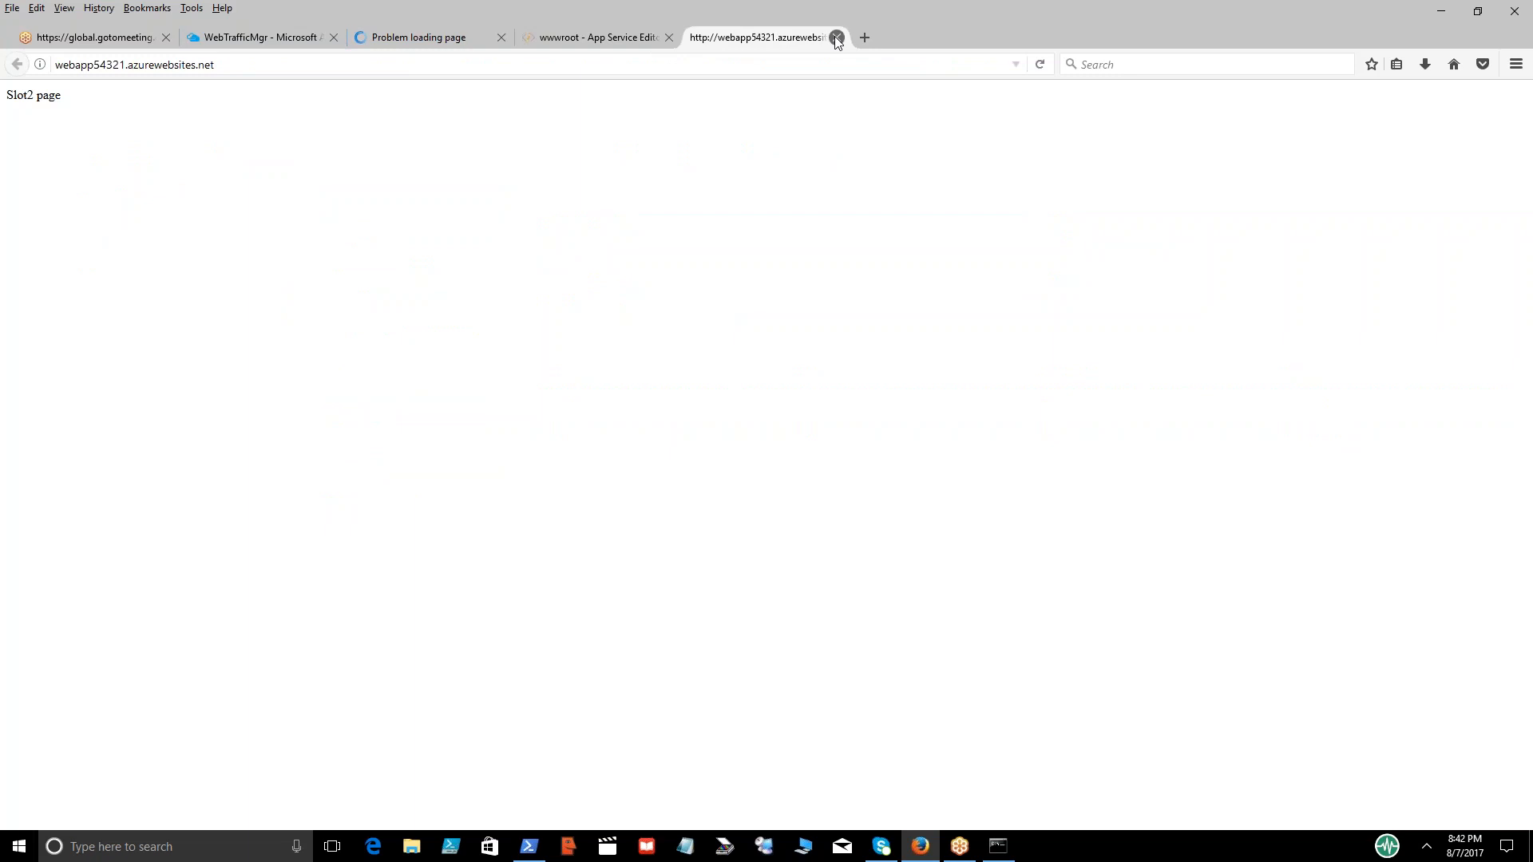
click(836, 38)
click(669, 38)
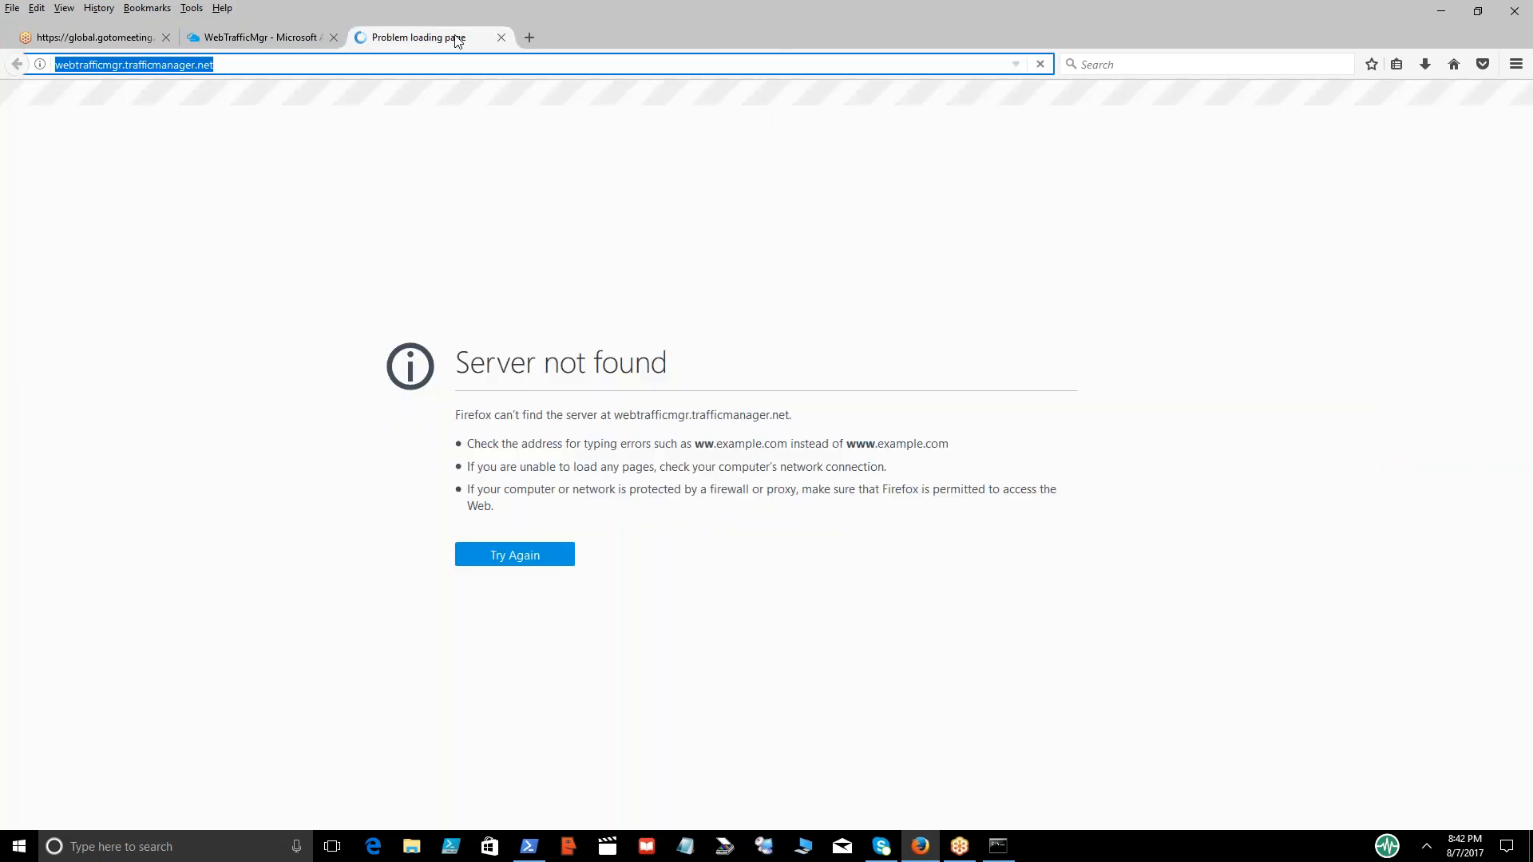
click(960, 60)
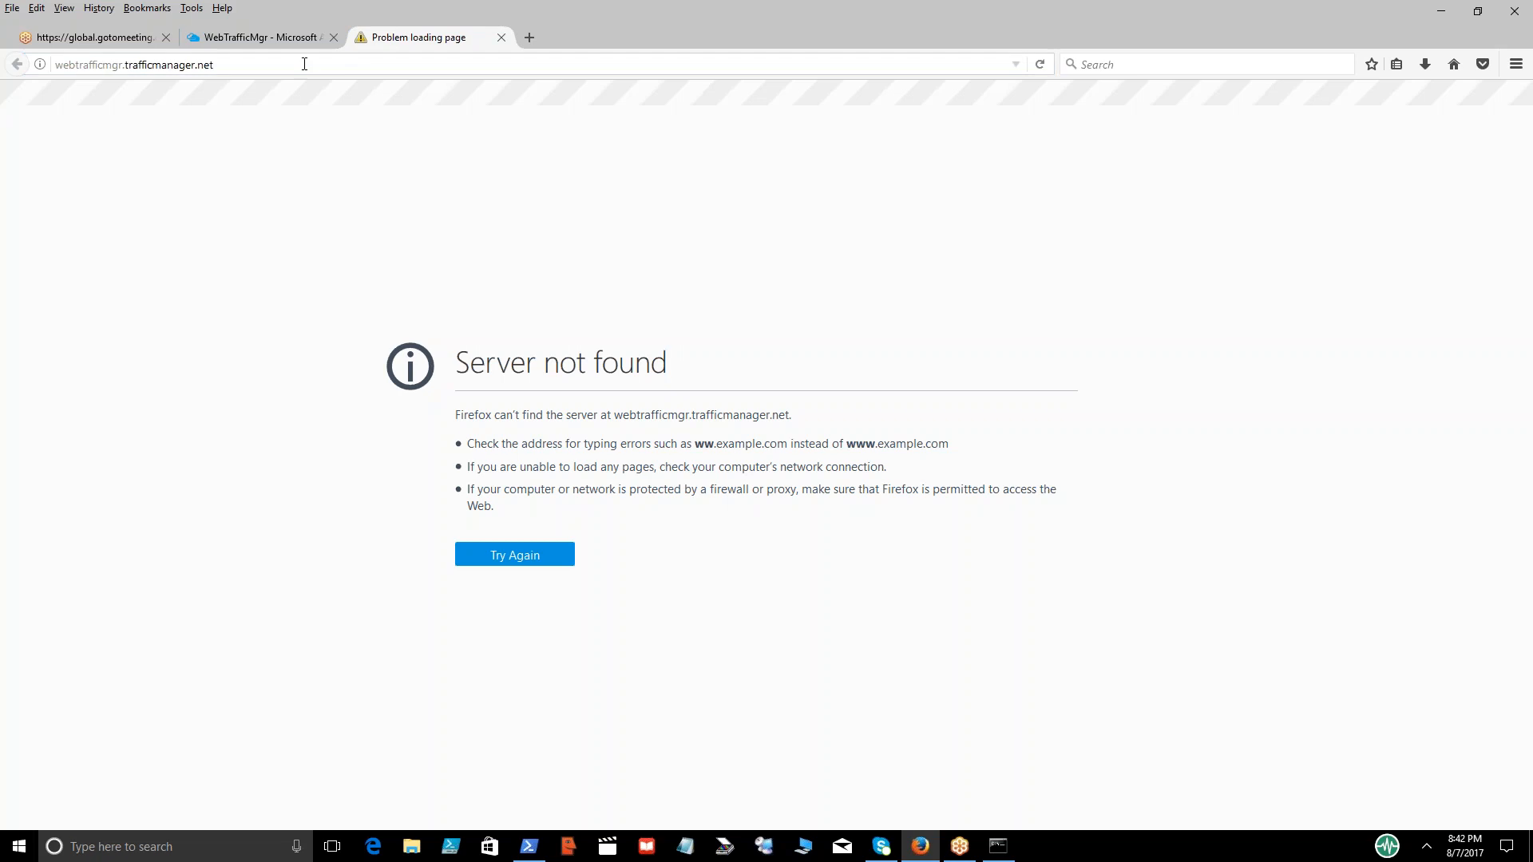
click(304, 64)
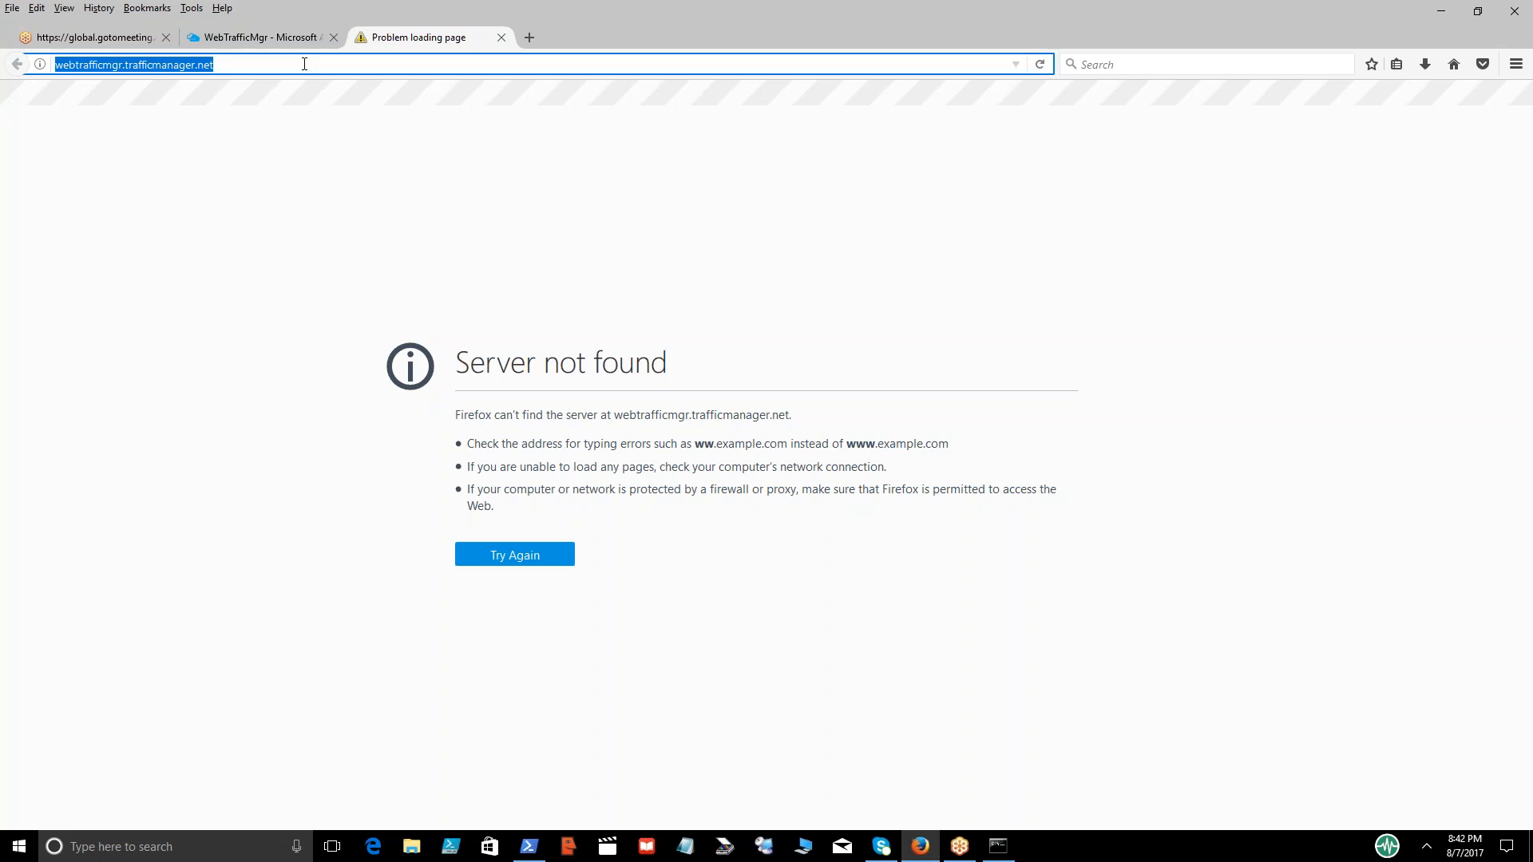
key(Home)
text(http://)
key(Return)
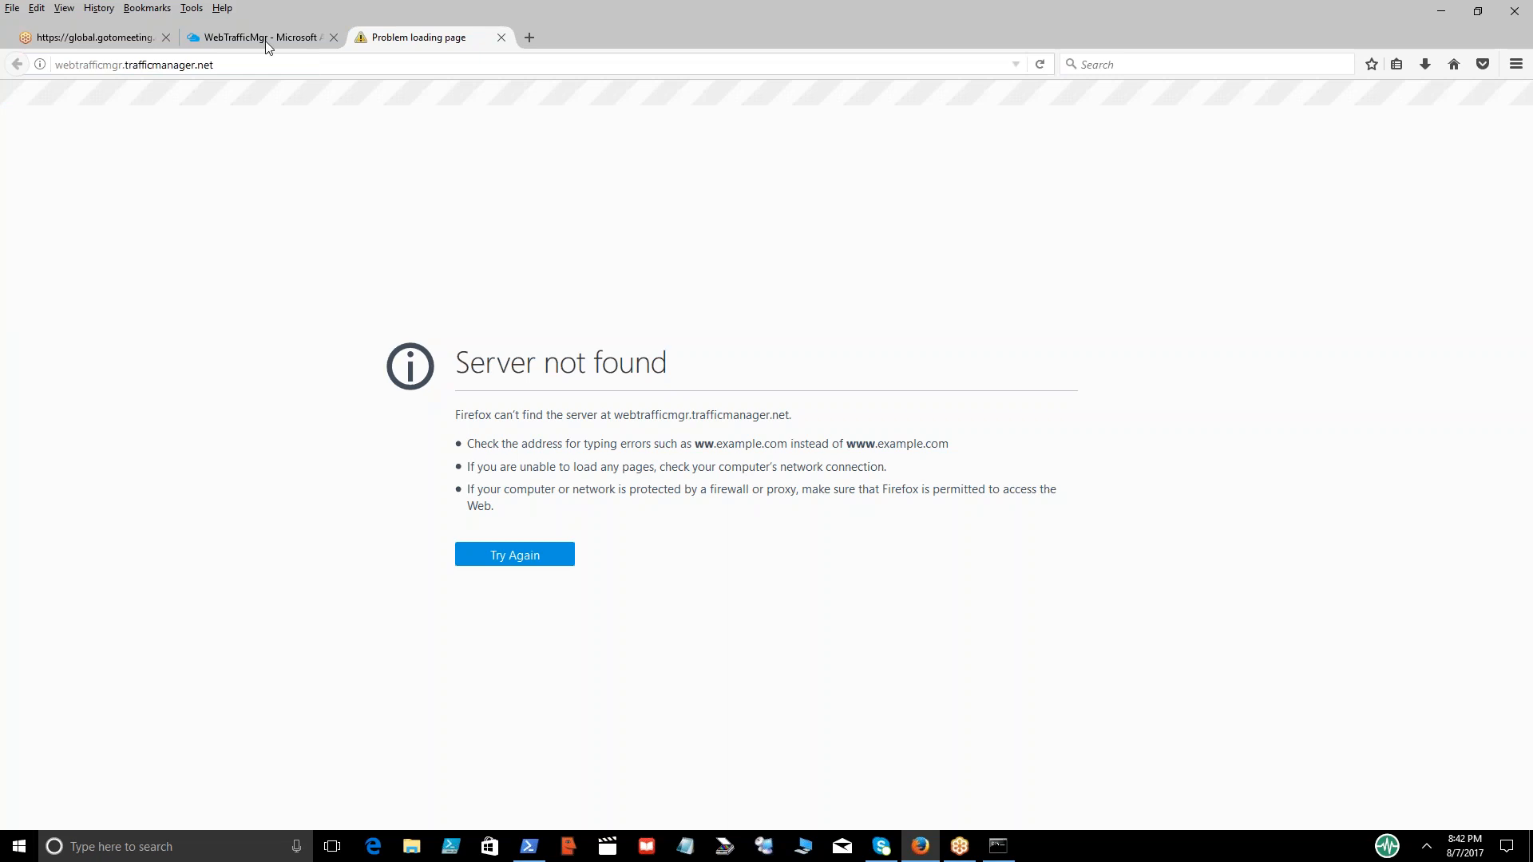
Switch briefly to the WebTrafficMgr overview, return to the Traffic Manager page and retry its address
click(265, 41)
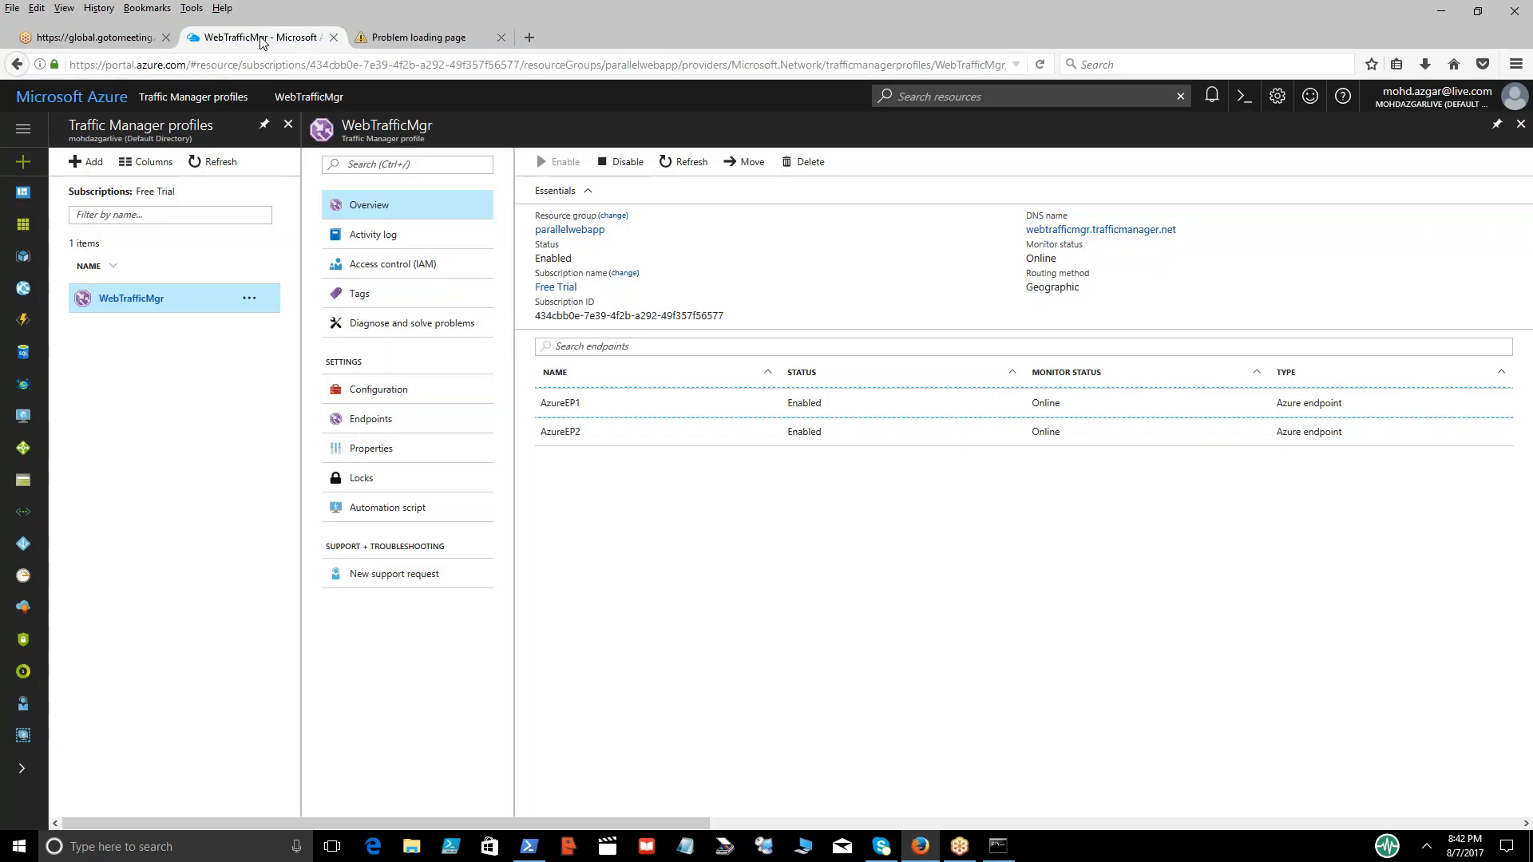
click(397, 42)
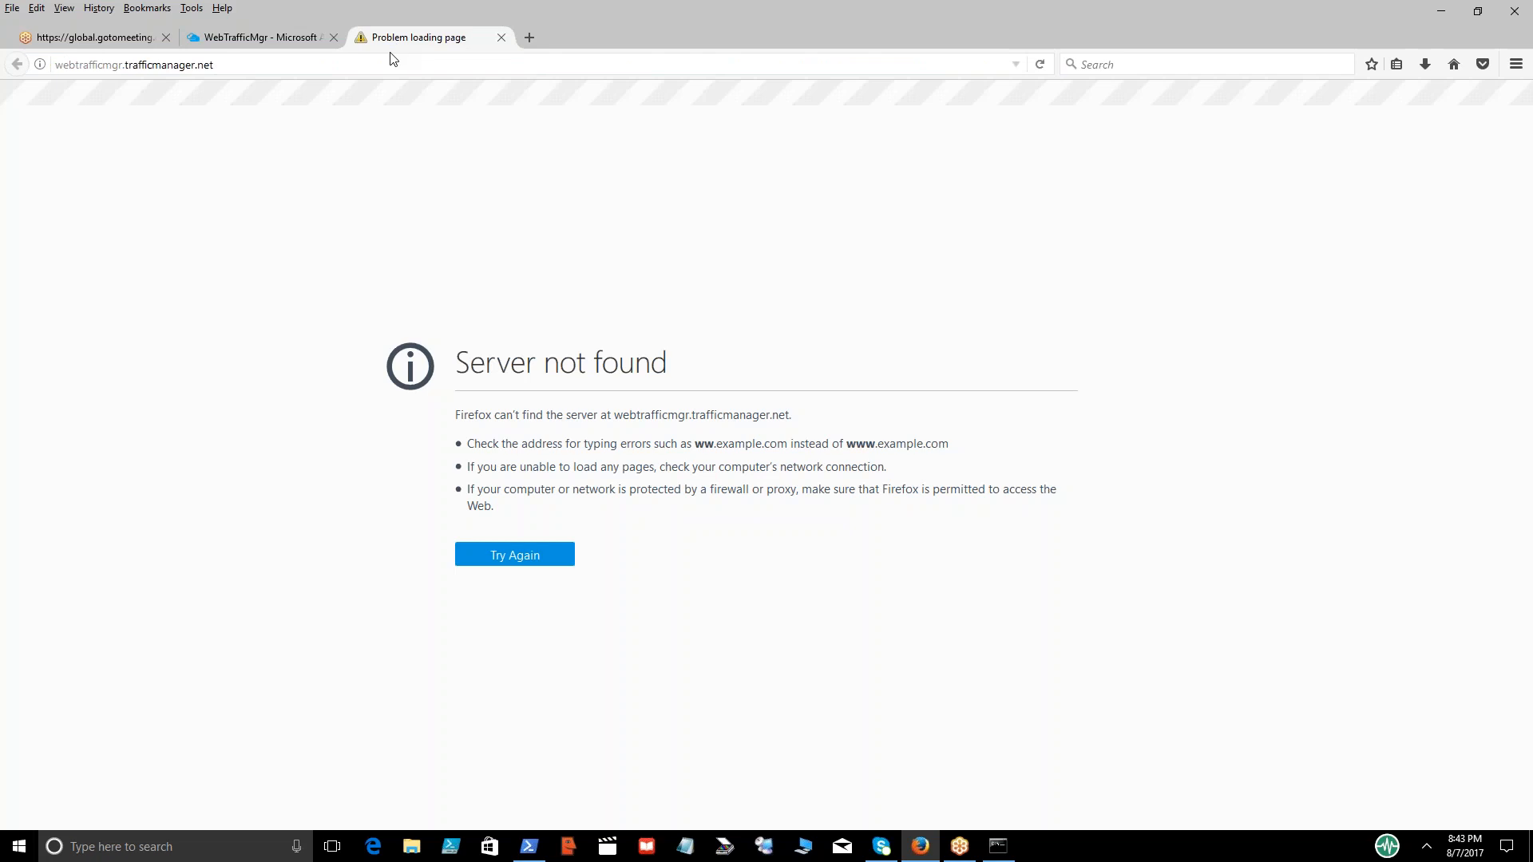
right_click(390, 61)
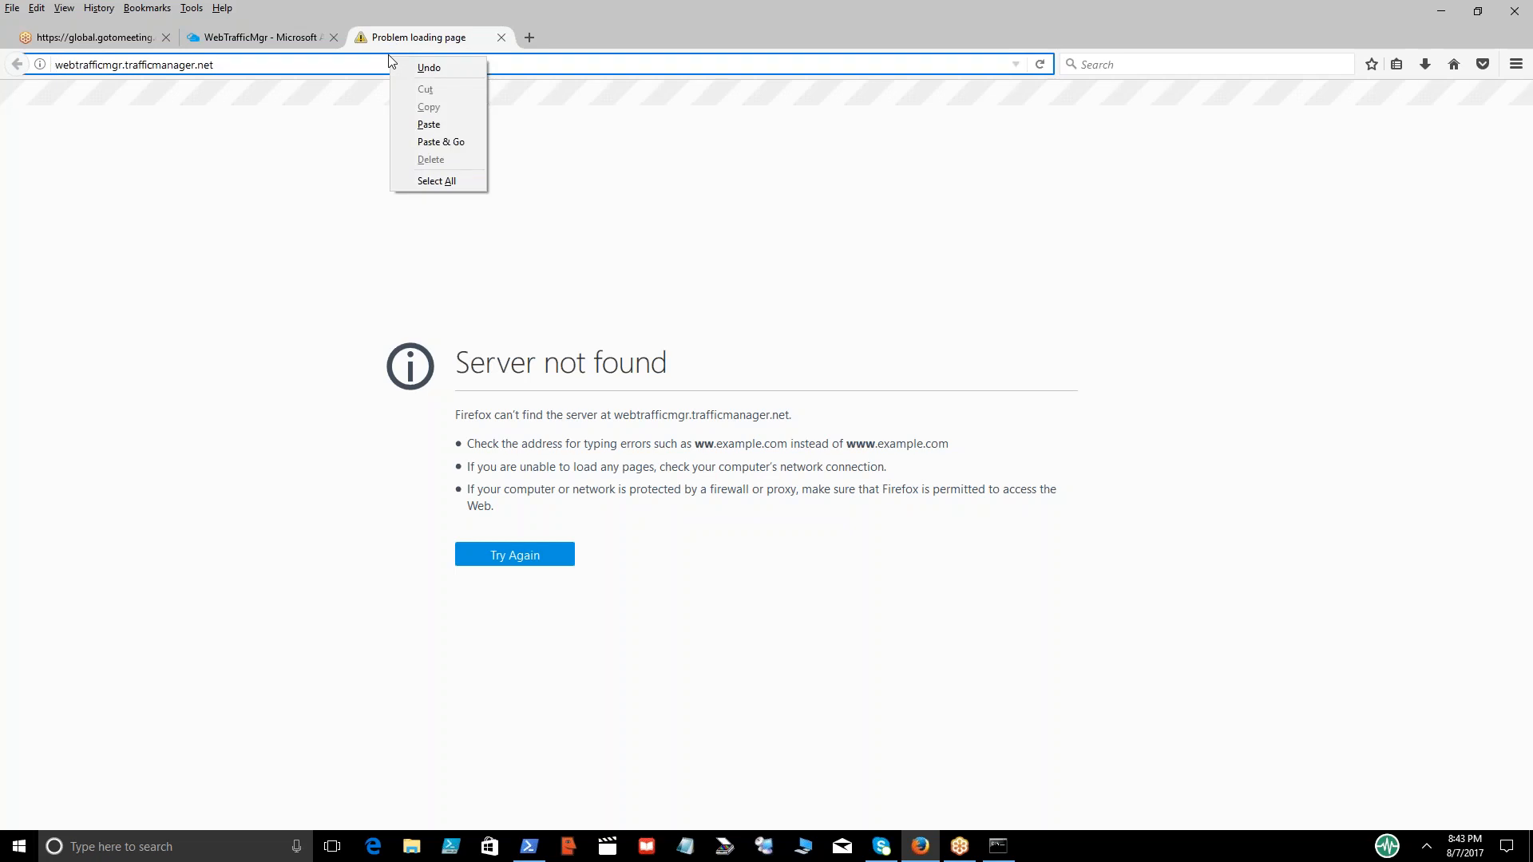
click(381, 61)
key(Return)
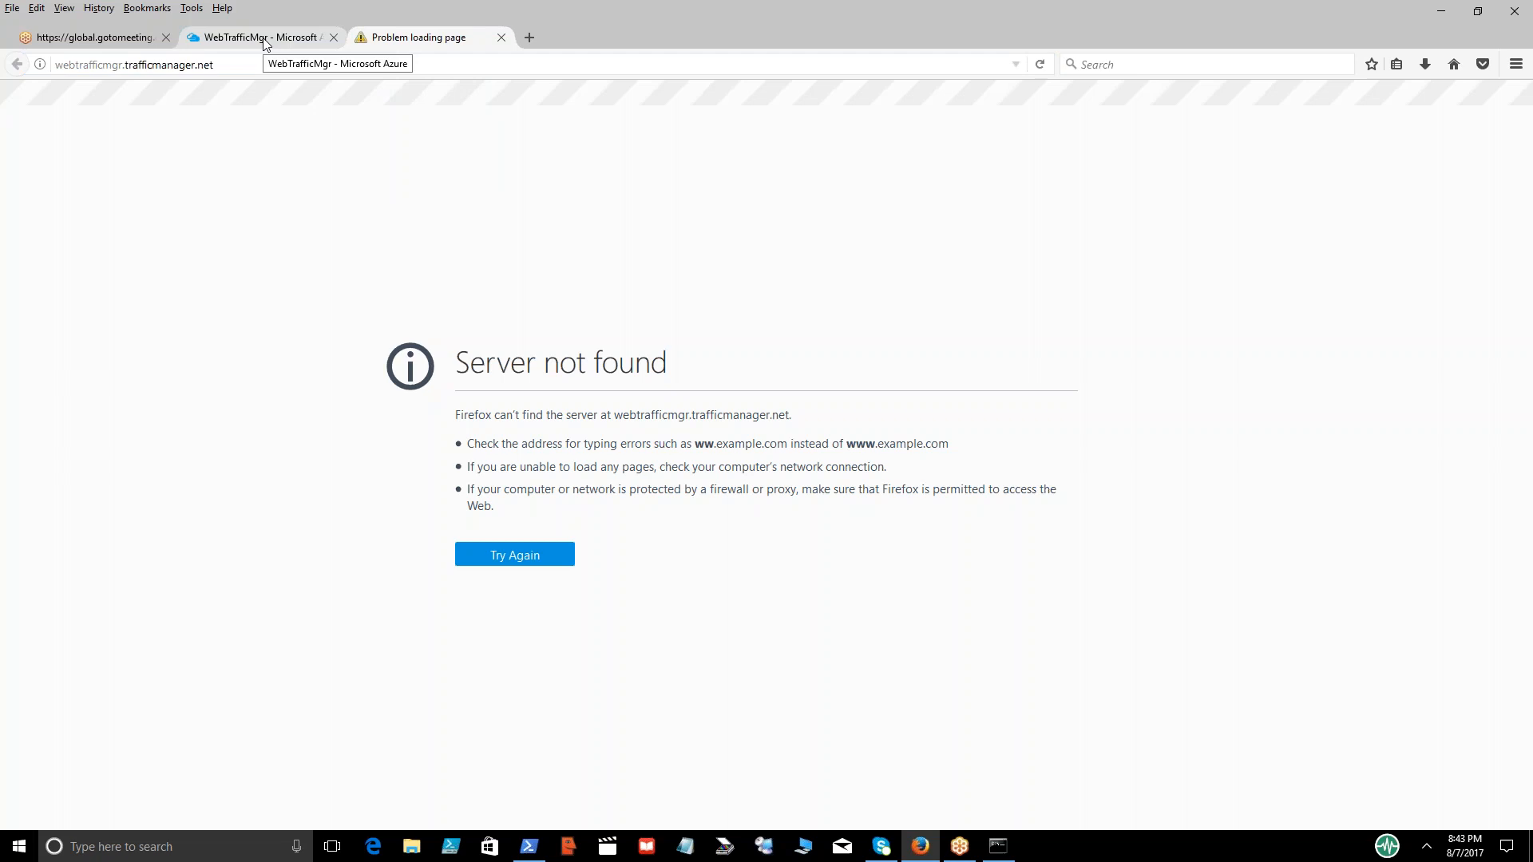
Close the Traffic Manager page, launch the DNS name afresh from the WebTrafficMgr overview and return to the portal
click(501, 38)
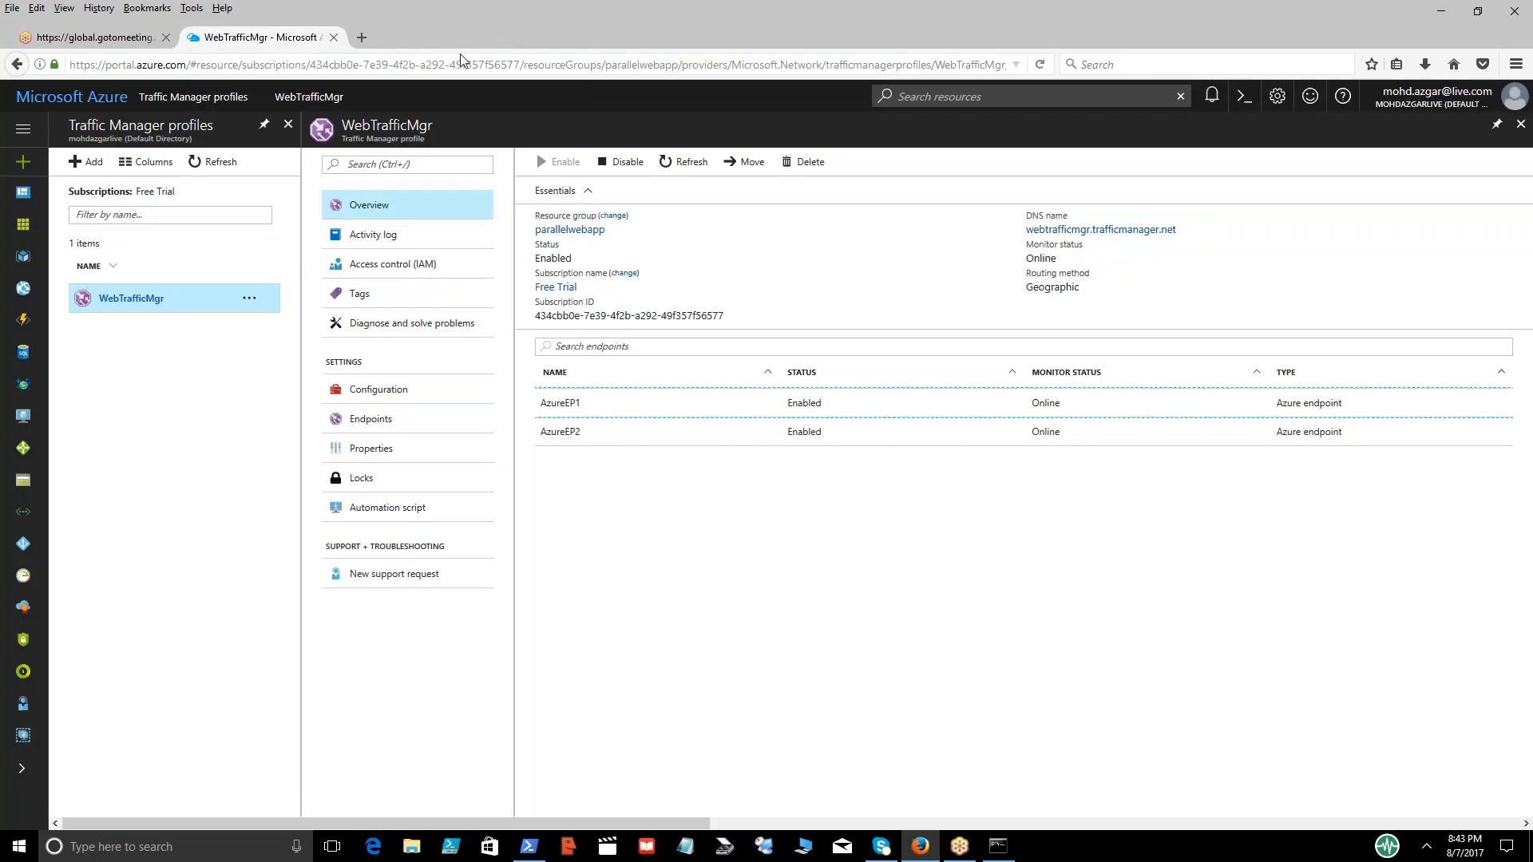
click(1087, 230)
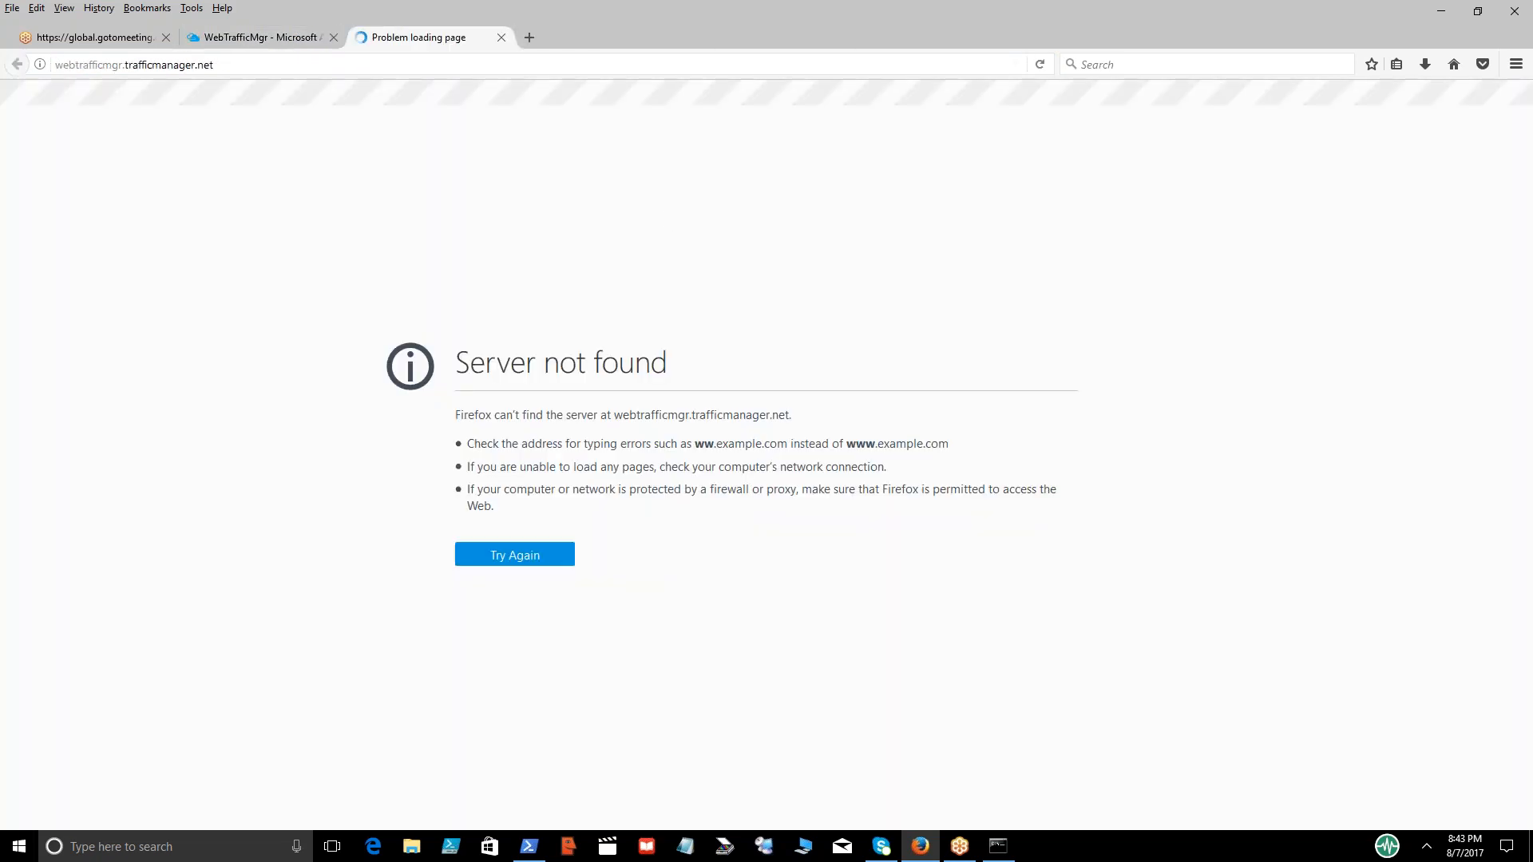
click(276, 38)
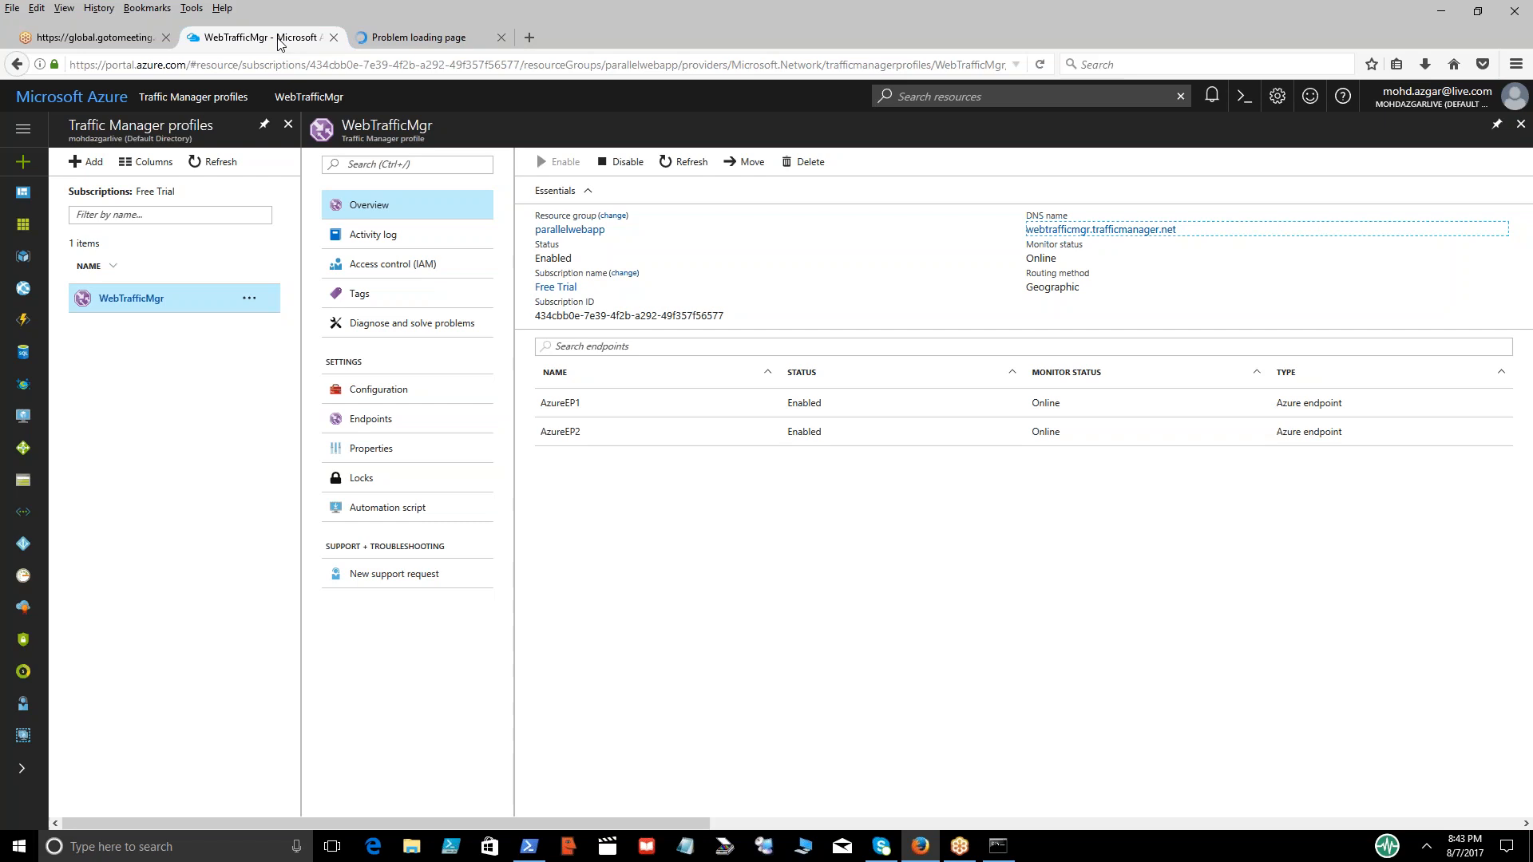
Switch to Command Prompt, clear the pending lookup of the DNS name and exit the nslookup session
click(998, 846)
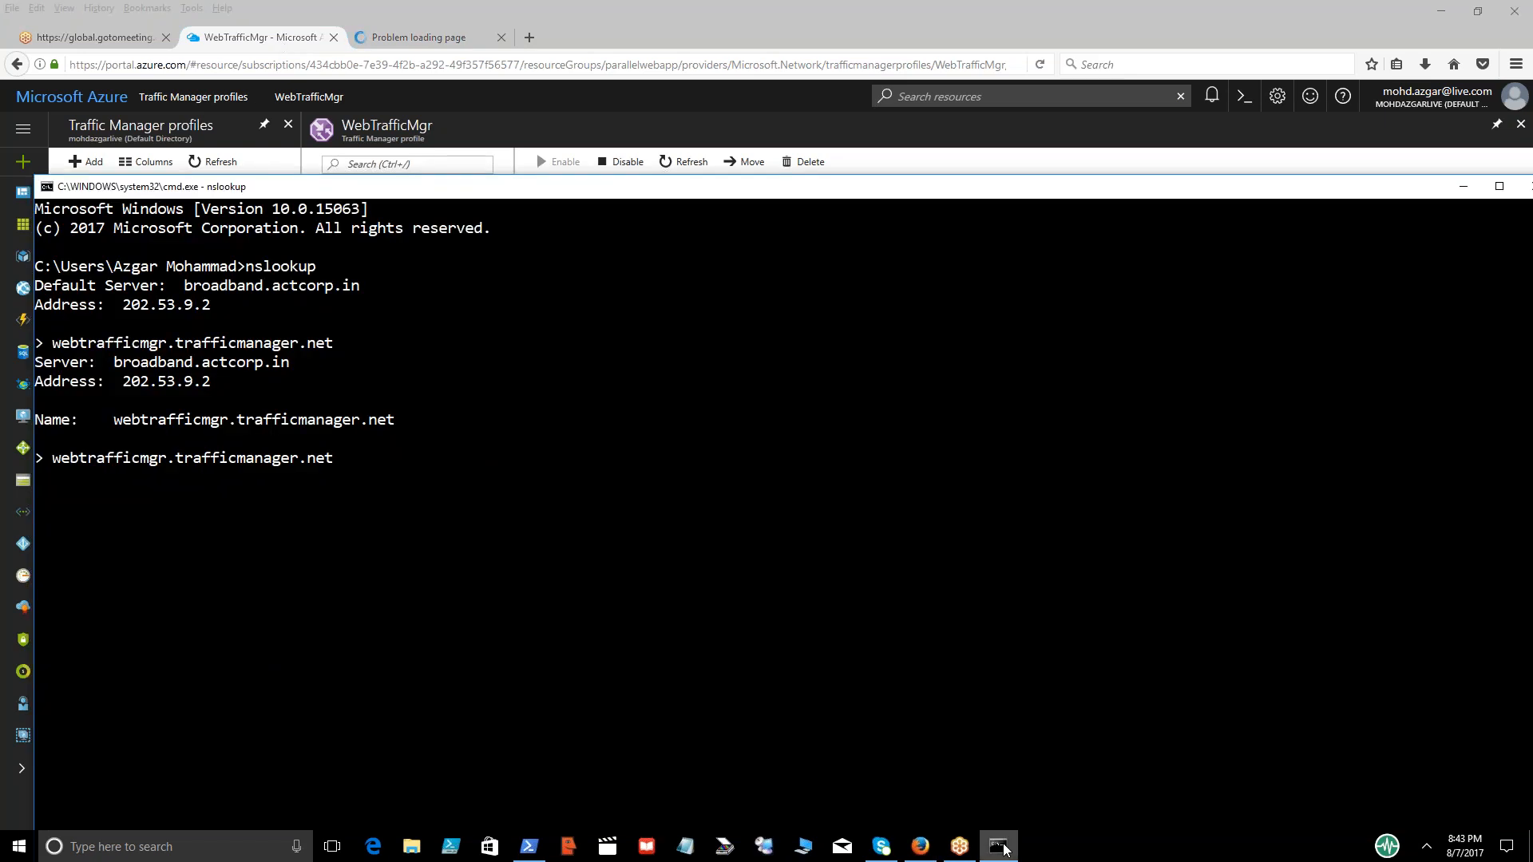
key(BackSpace)
key(BackSpace)
key(BackSpace)
key(BackSpace)
key(BackSpace)
key(BackSpace)
key(BackSpace)
key(BackSpace)
key(BackSpace)
key(BackSpace)
key(BackSpace)
key(BackSpace)
key(BackSpace)
key(BackSpace)
key(BackSpace)
key(BackSpace)
key(BackSpace)
key(BackSpace)
key(BackSpace)
key(BackSpace)
text(exit)
key(Return)
key(Up)
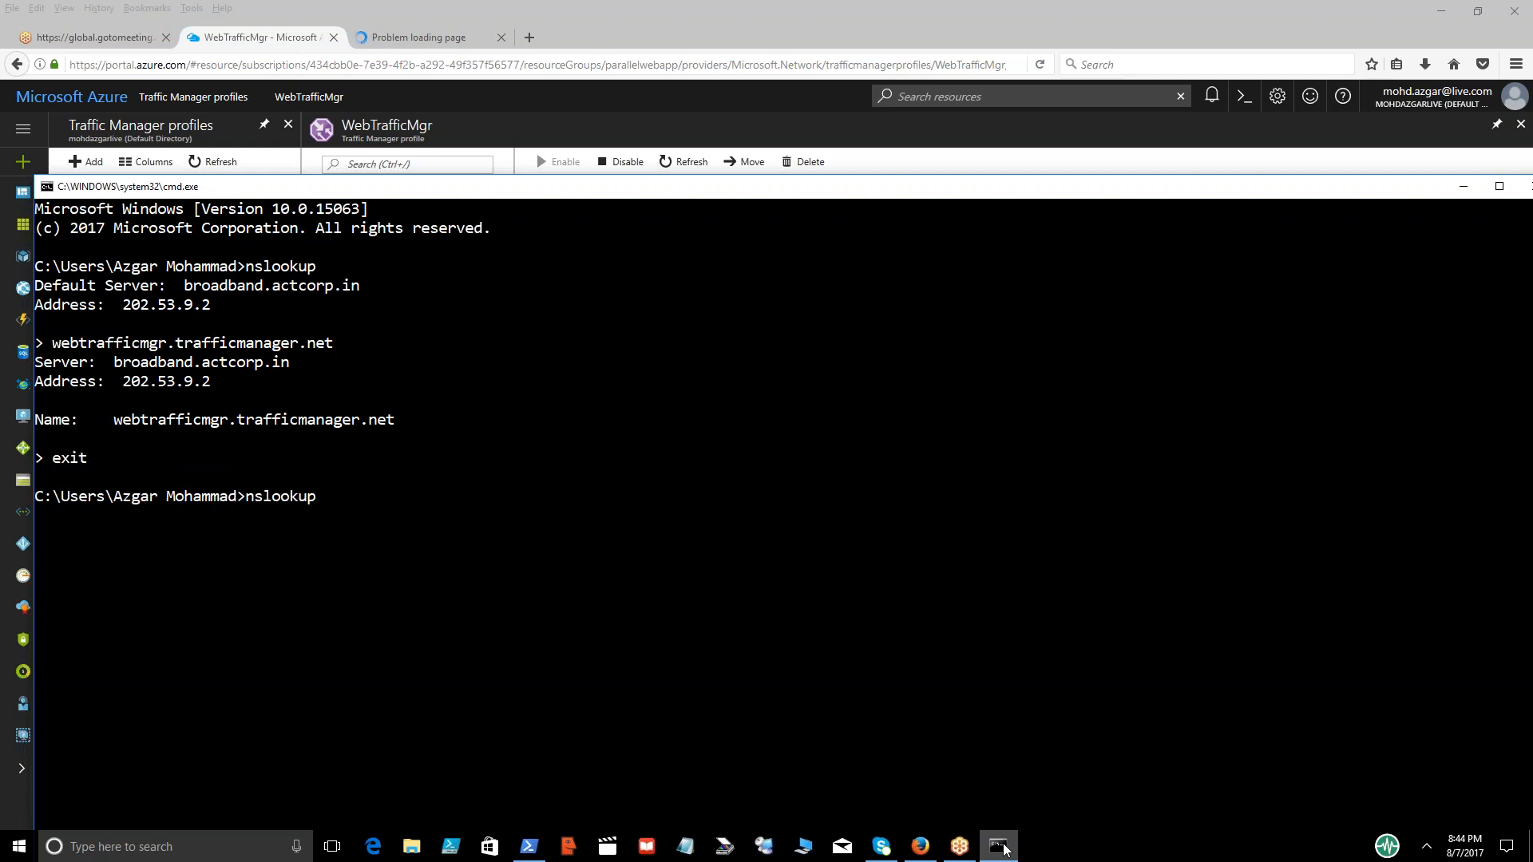
key(BackSpace)
key(BackSpace)
key(BackSpace)
key(BackSpace)
key(BackSpace)
key(BackSpace)
key(BackSpace)
key(BackSpace)
text(ping)
right_click(1005, 848)
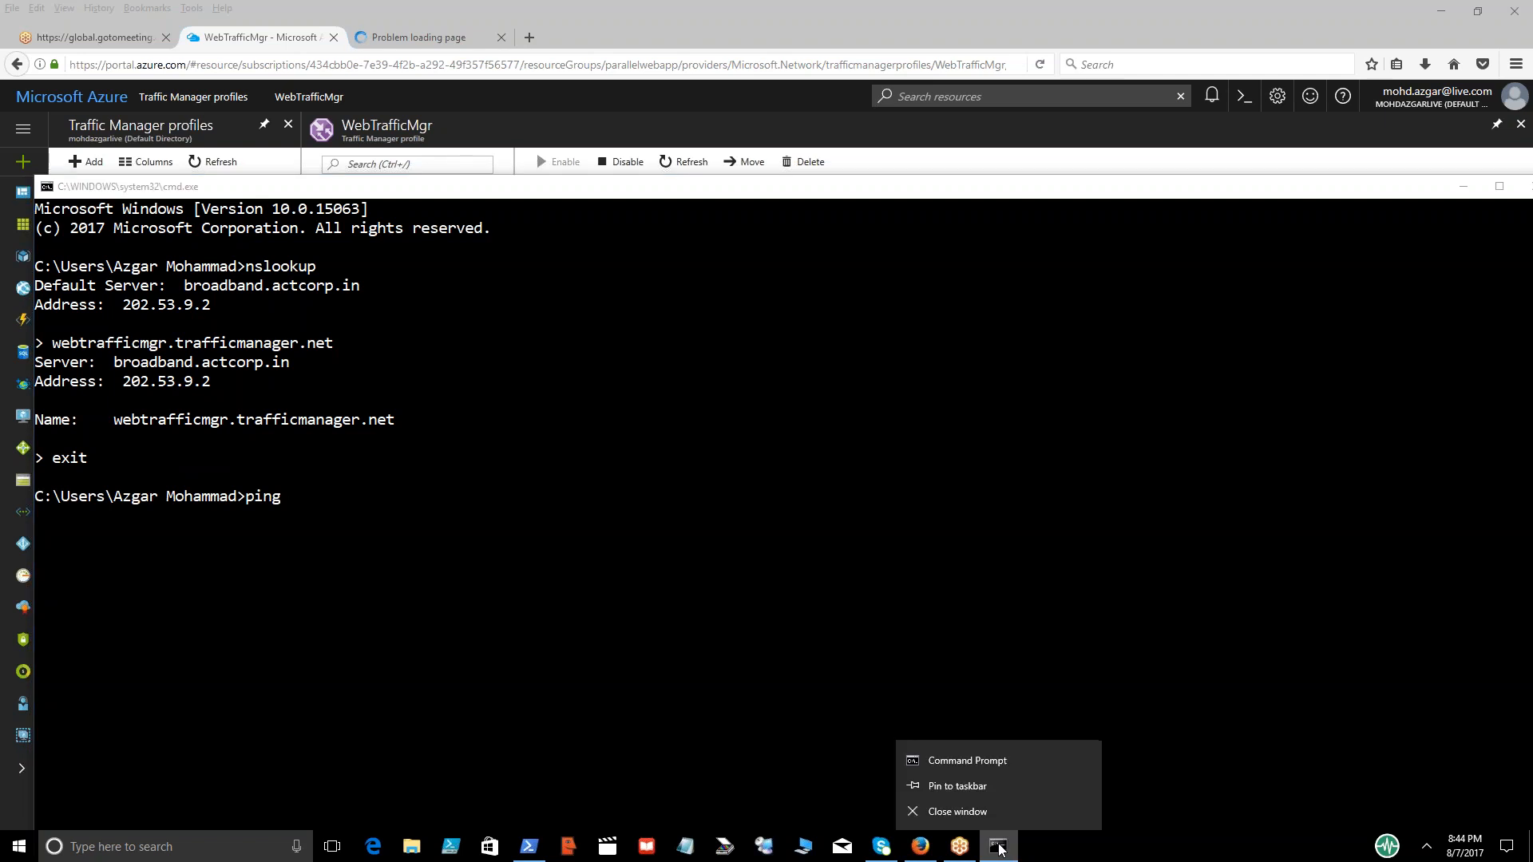
click(363, 518)
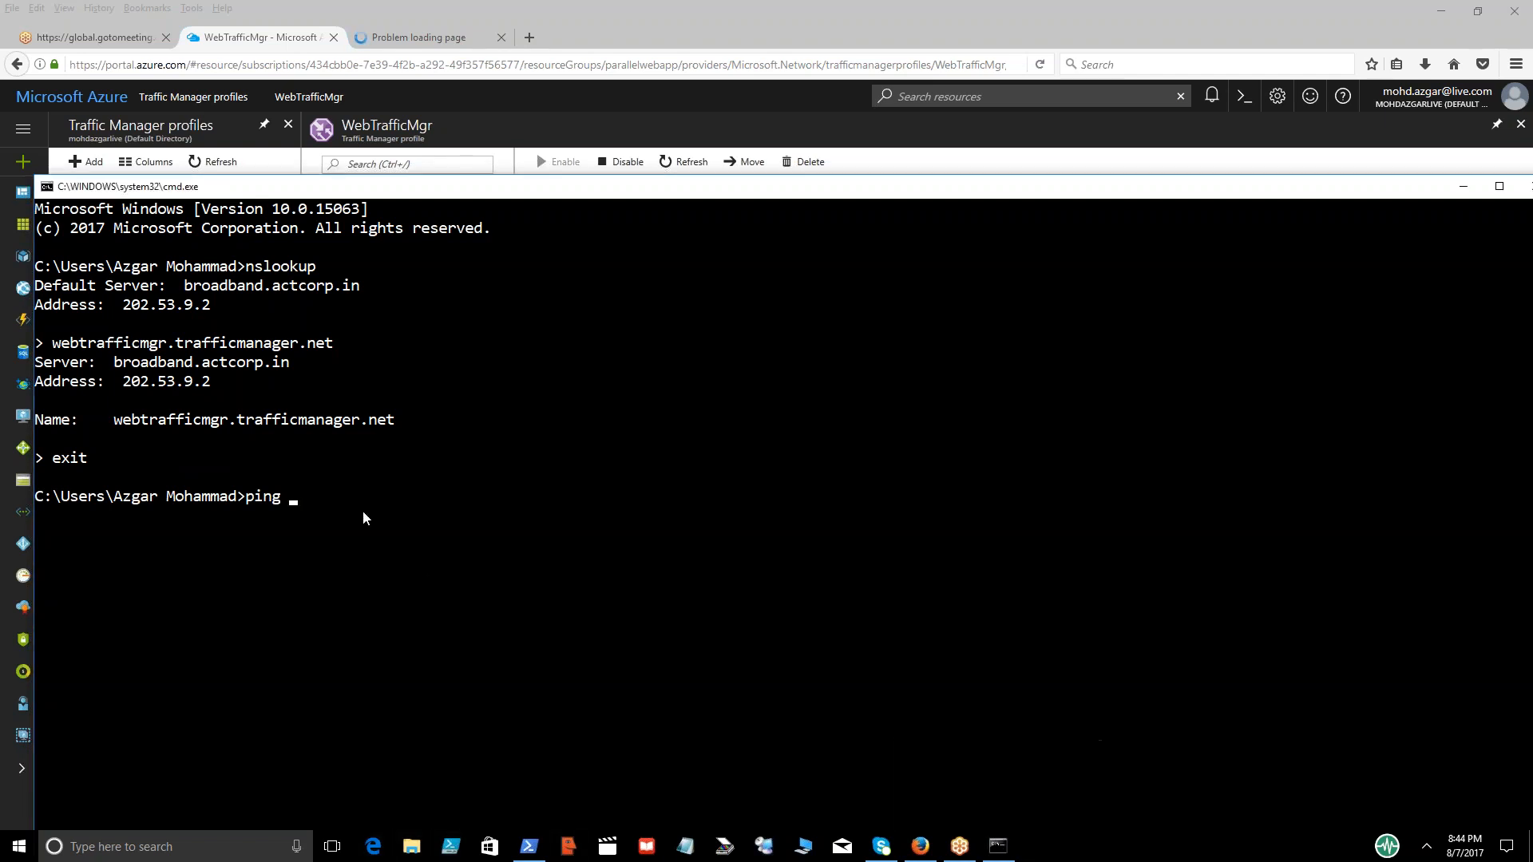
Clear the unfinished ping command, close Command Prompt with exit and select the WebTrafficMgr profile in the portal
key(BackSpace)
key(BackSpace)
key(BackSpace)
key(BackSpace)
key(BackSpace)
text(exit)
key(Return)
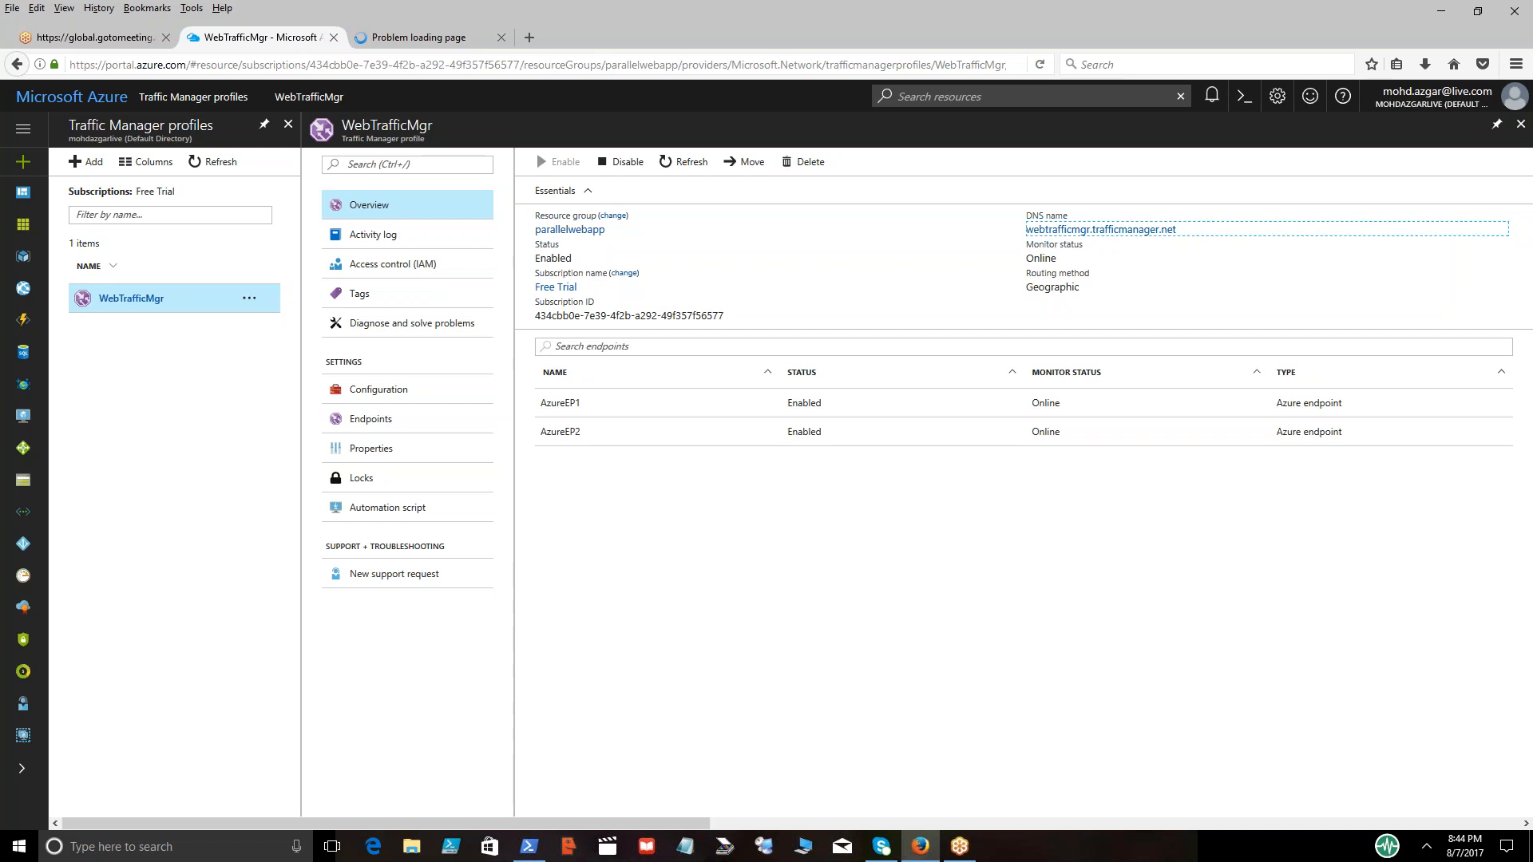
click(143, 307)
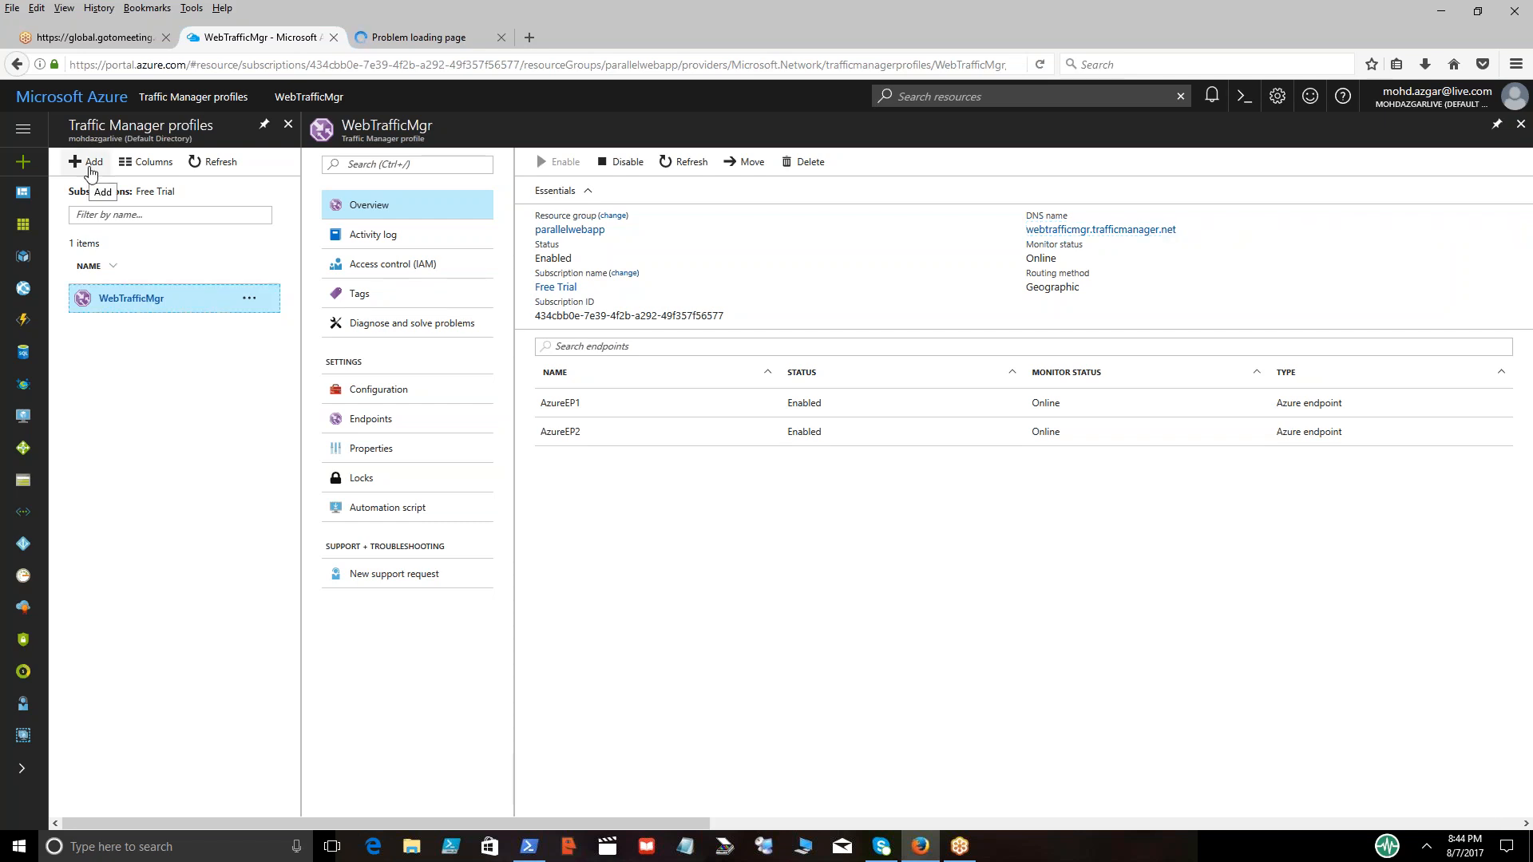